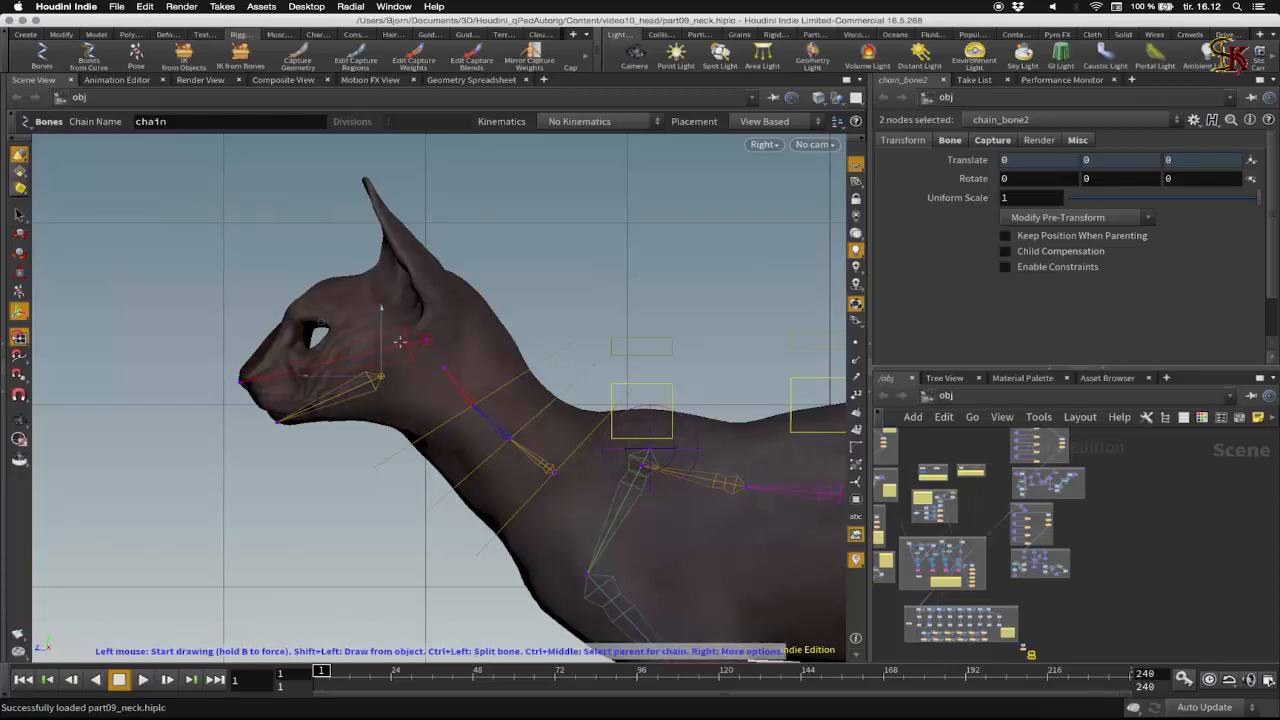
# - Rename the two new bone chains' nodes head_root, head_bne, jaw_root and jaw_bne
pyautogui.press('Escape')
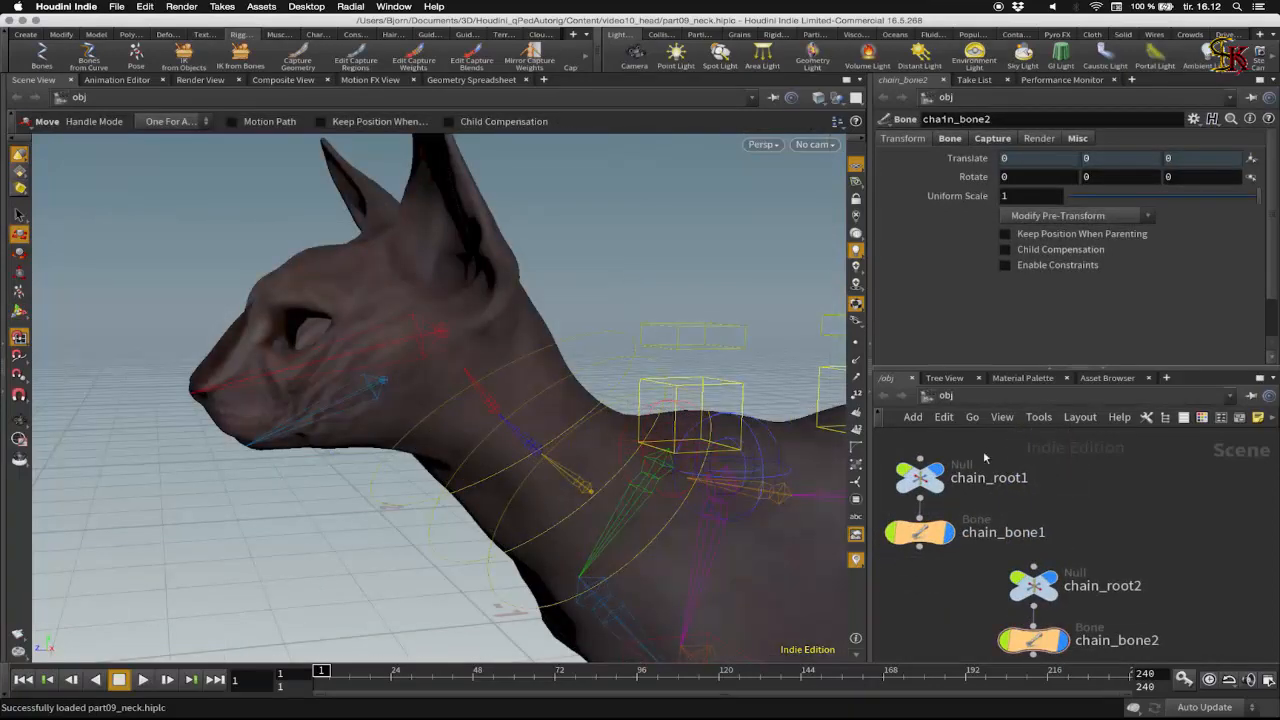
pyautogui.doubleClick(990, 476)
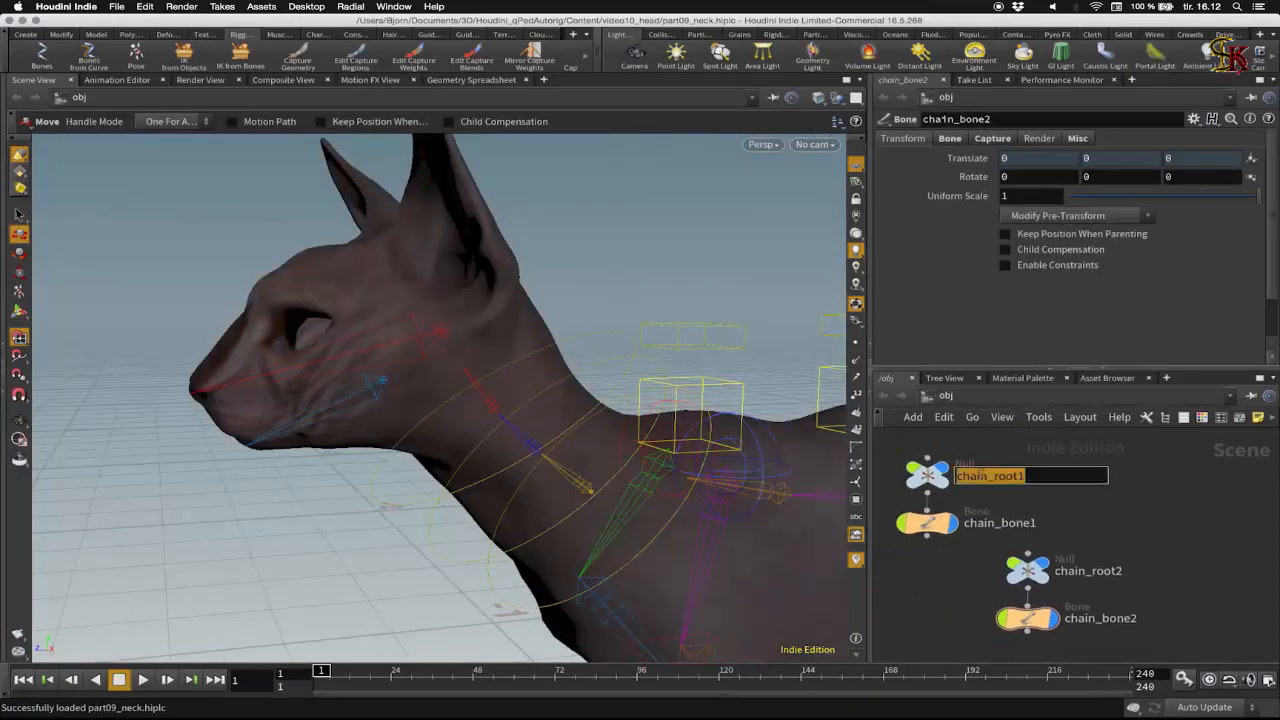
pyautogui.write('head')
pyautogui.press('Tab')
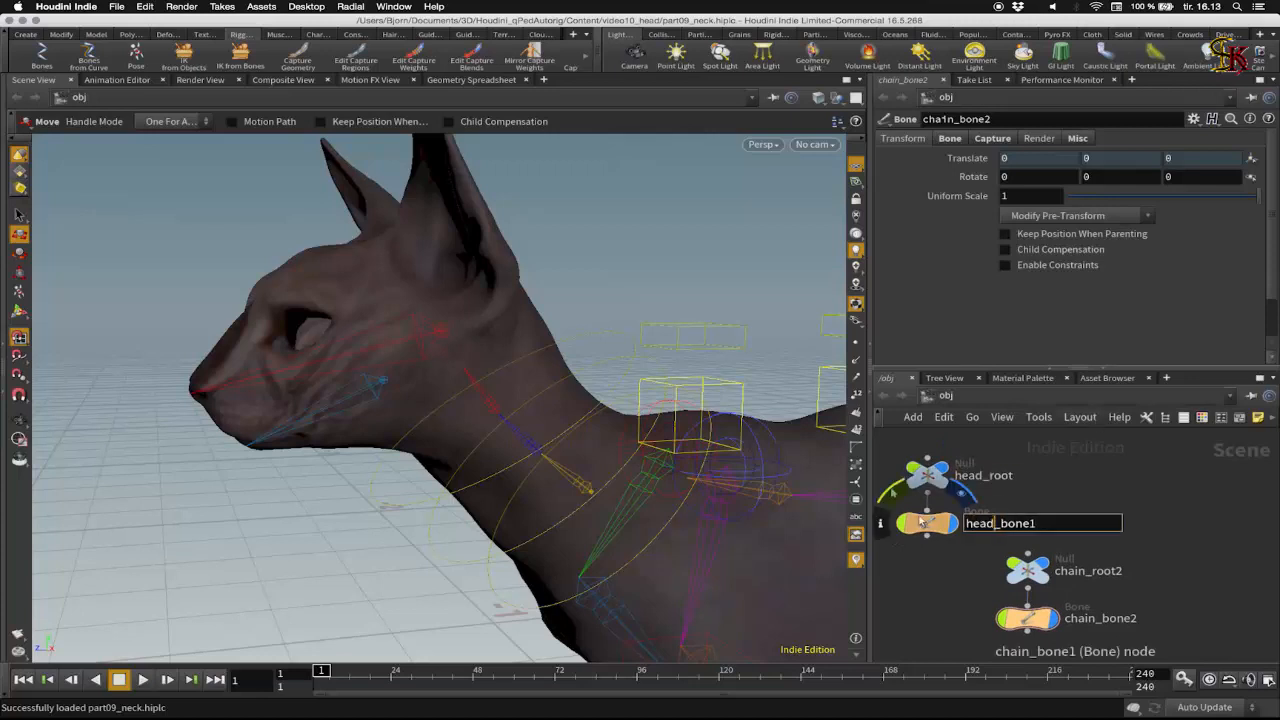
pyautogui.write('head_bne')
pyautogui.press('Tab')
pyautogui.write('jaw_root')
pyautogui.press('Tab')
pyautogui.write('jaw_bne')
pyautogui.press('Return')
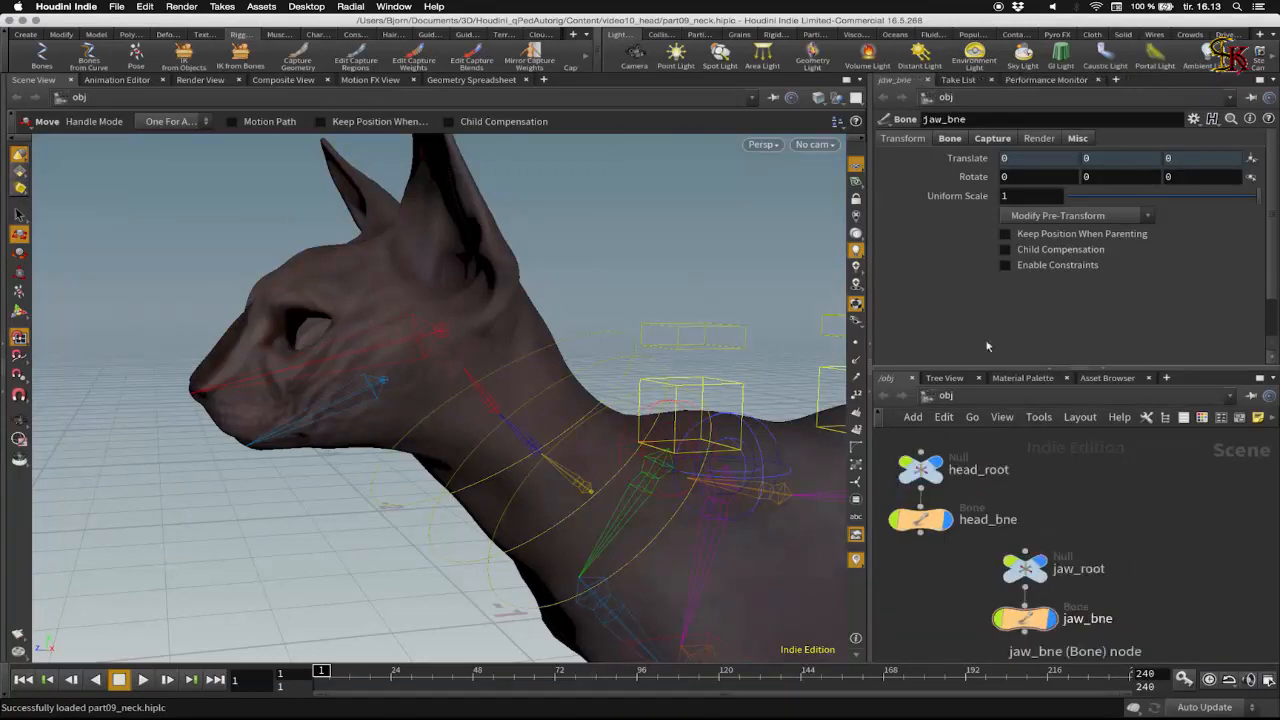
# - Parent jaw_root to head_bne and set jaw_root's wireframe color to yellow (0.9, 0.9, 0)
pyautogui.click(1028, 557)
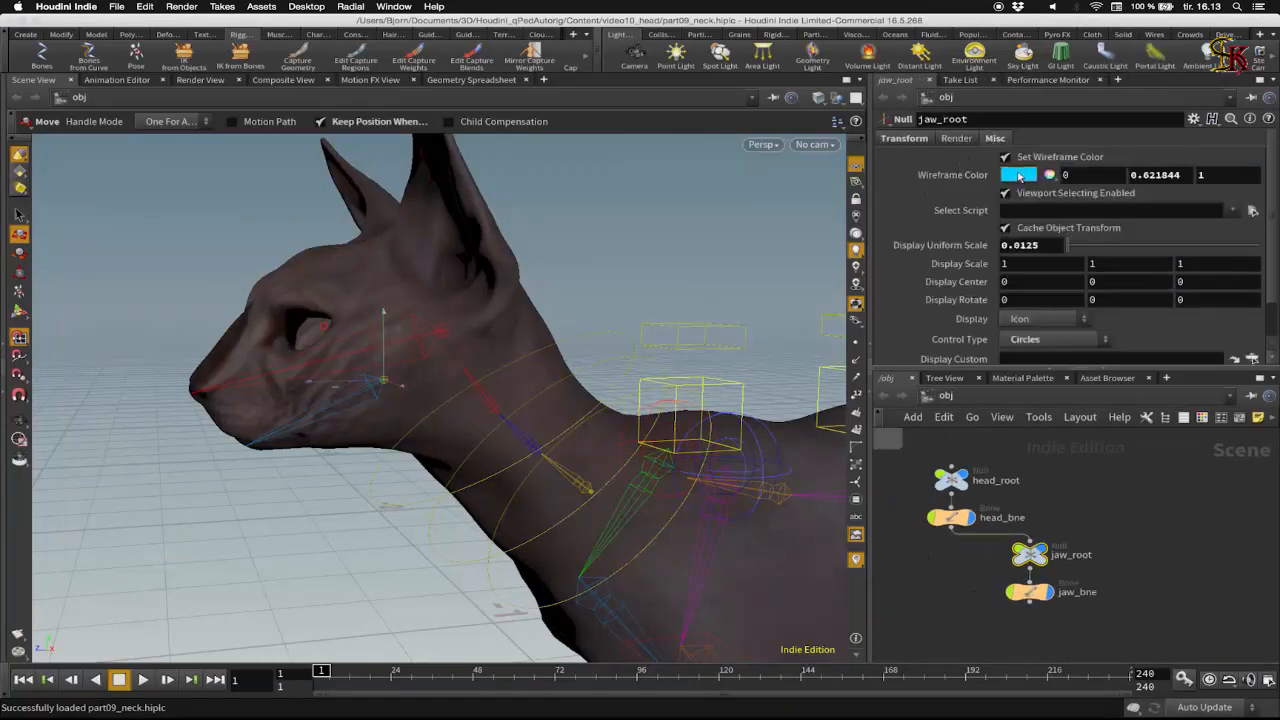
pyautogui.click(1019, 176)
pyautogui.click(1011, 85)
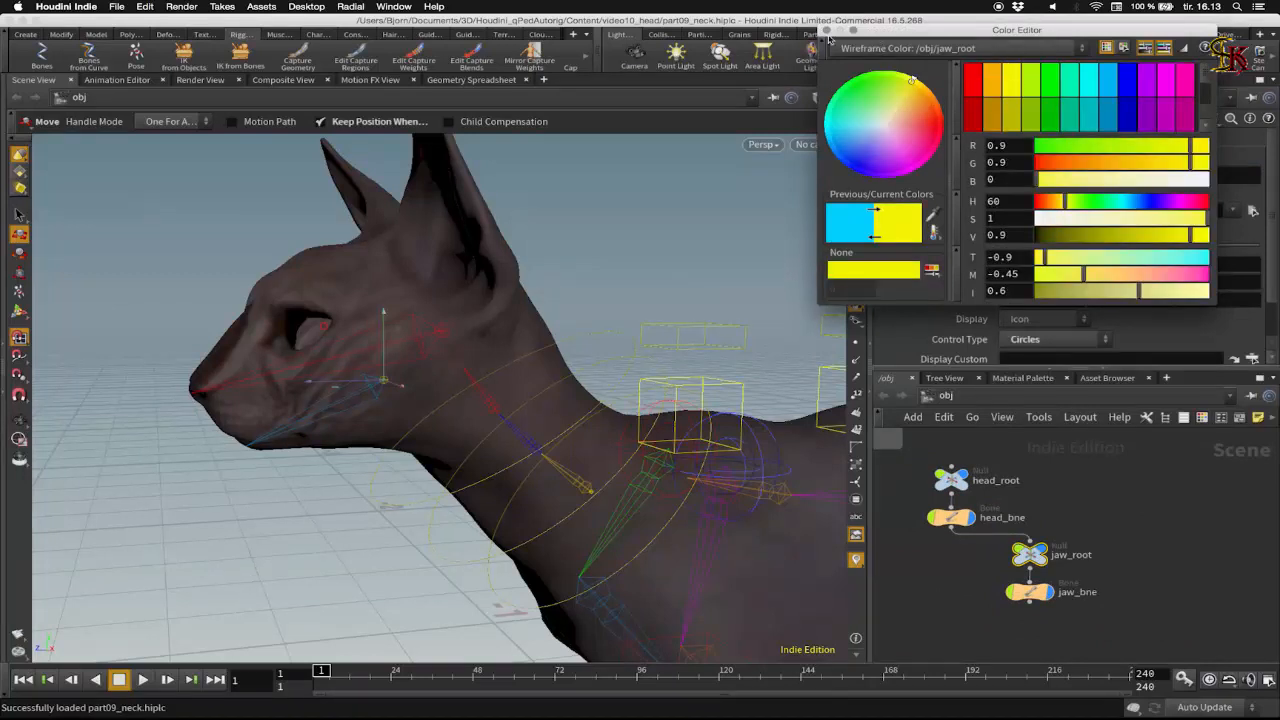
pyautogui.click(826, 30)
# - Set jaw_root's control type to Control SOP Input
pyautogui.scroll(-2, 1274, 213)
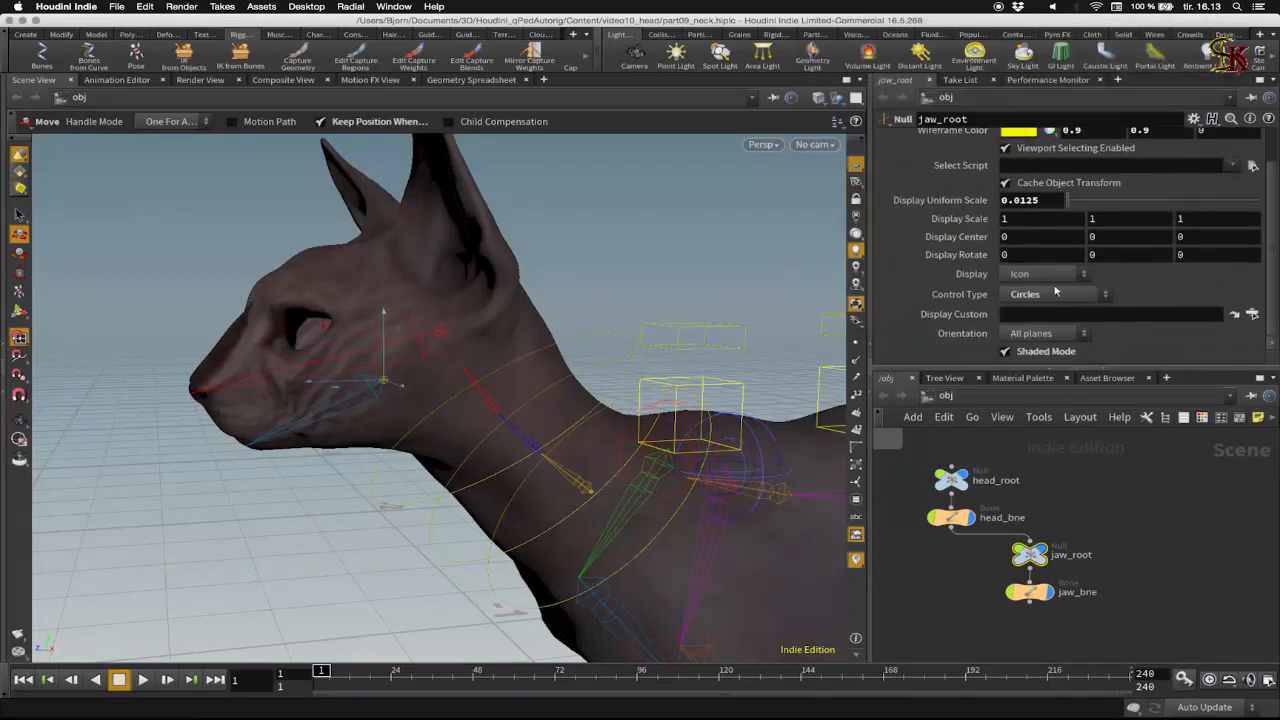
pyautogui.click(1058, 294)
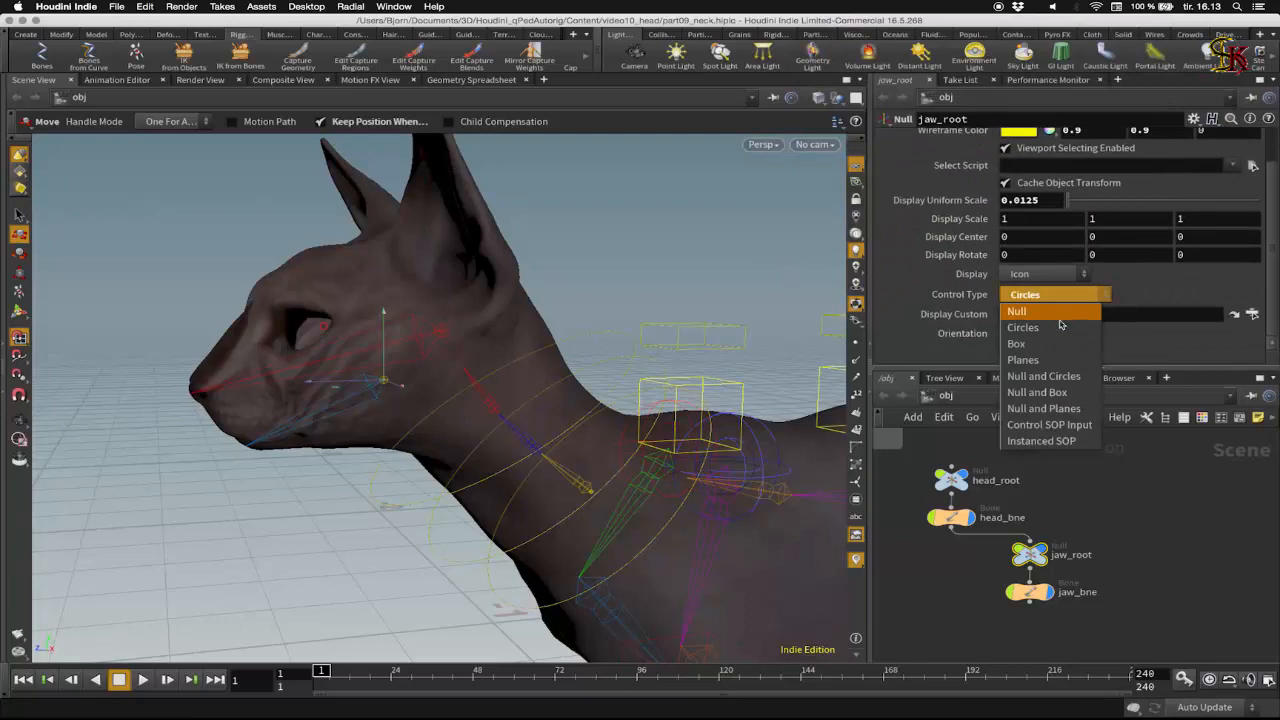
pyautogui.click(1058, 424)
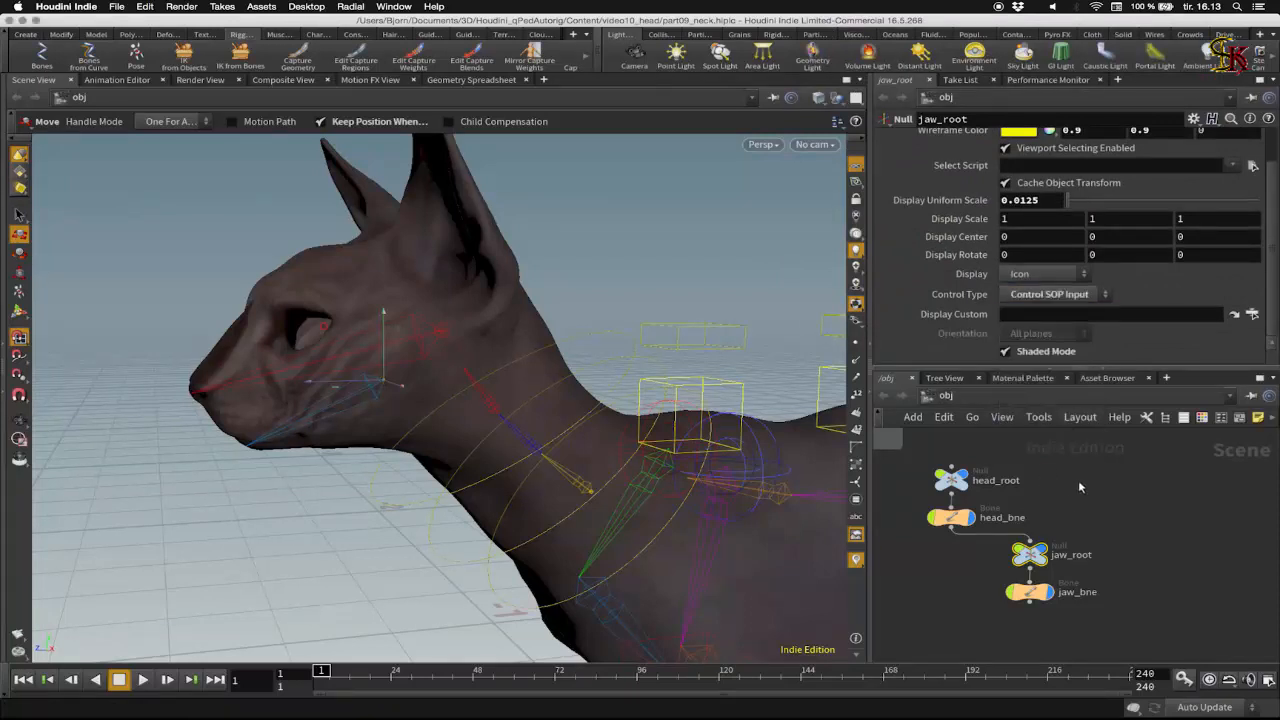
# - Inside jaw_root, add a Curve node and wire it into control1
pyautogui.scroll(-1, 1072, 530)
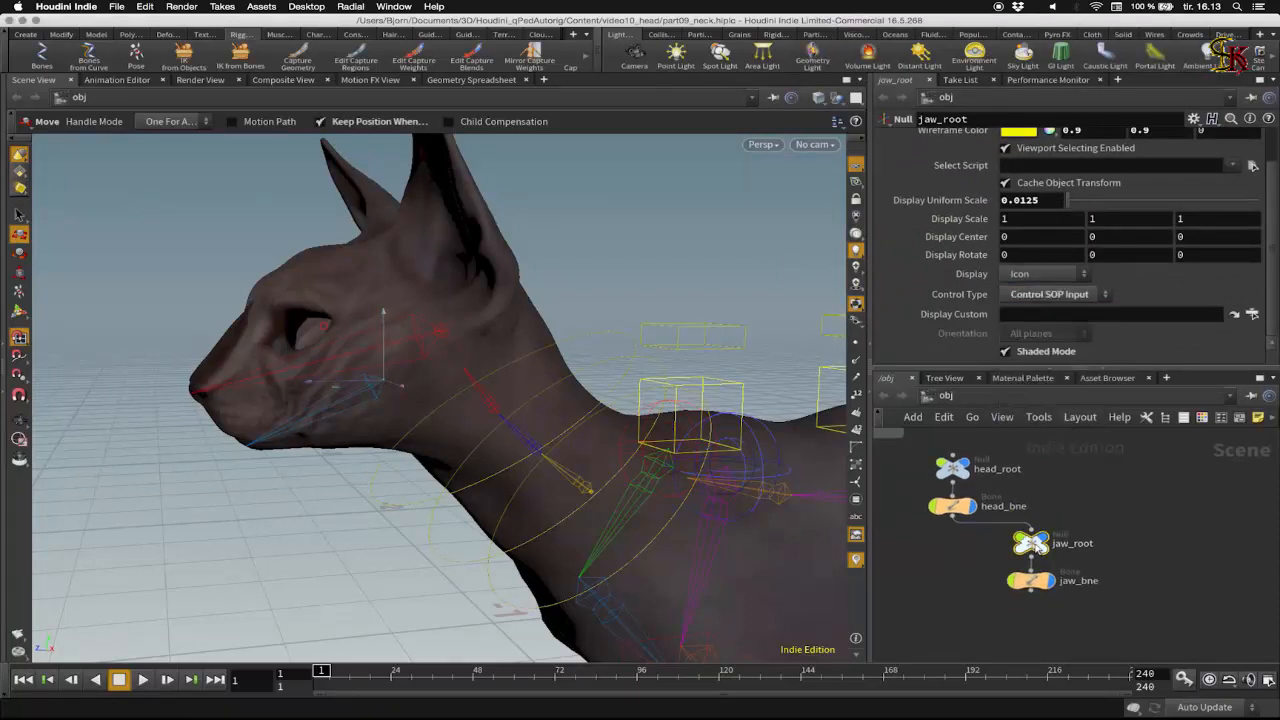
pyautogui.doubleClick(1033, 545)
pyautogui.press('Tab')
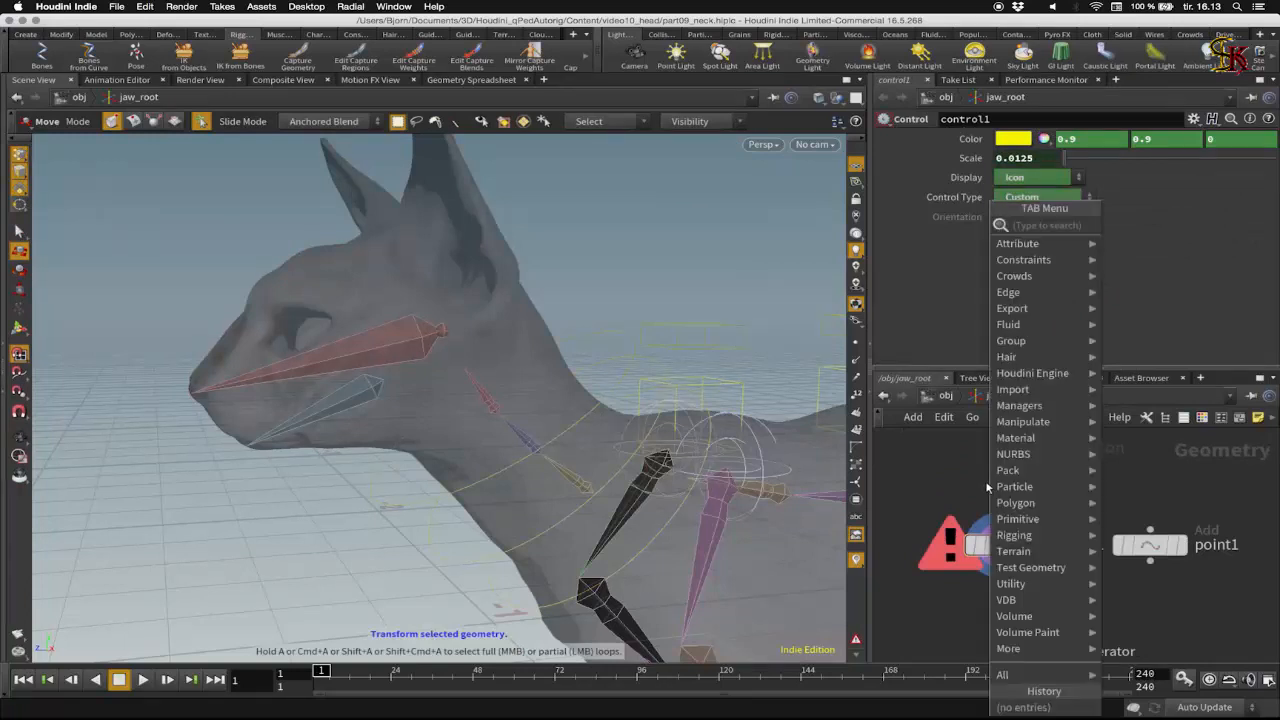
pyautogui.write('curve')
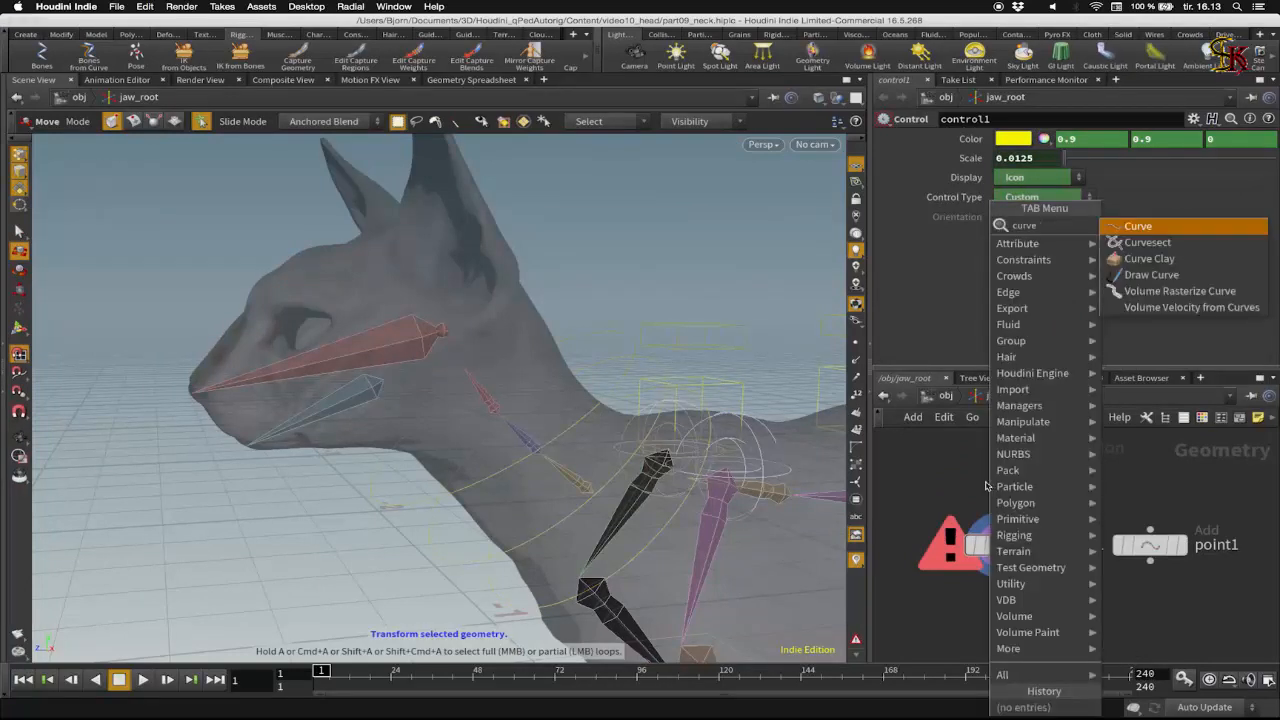
pyautogui.press('Return')
pyautogui.click(987, 484)
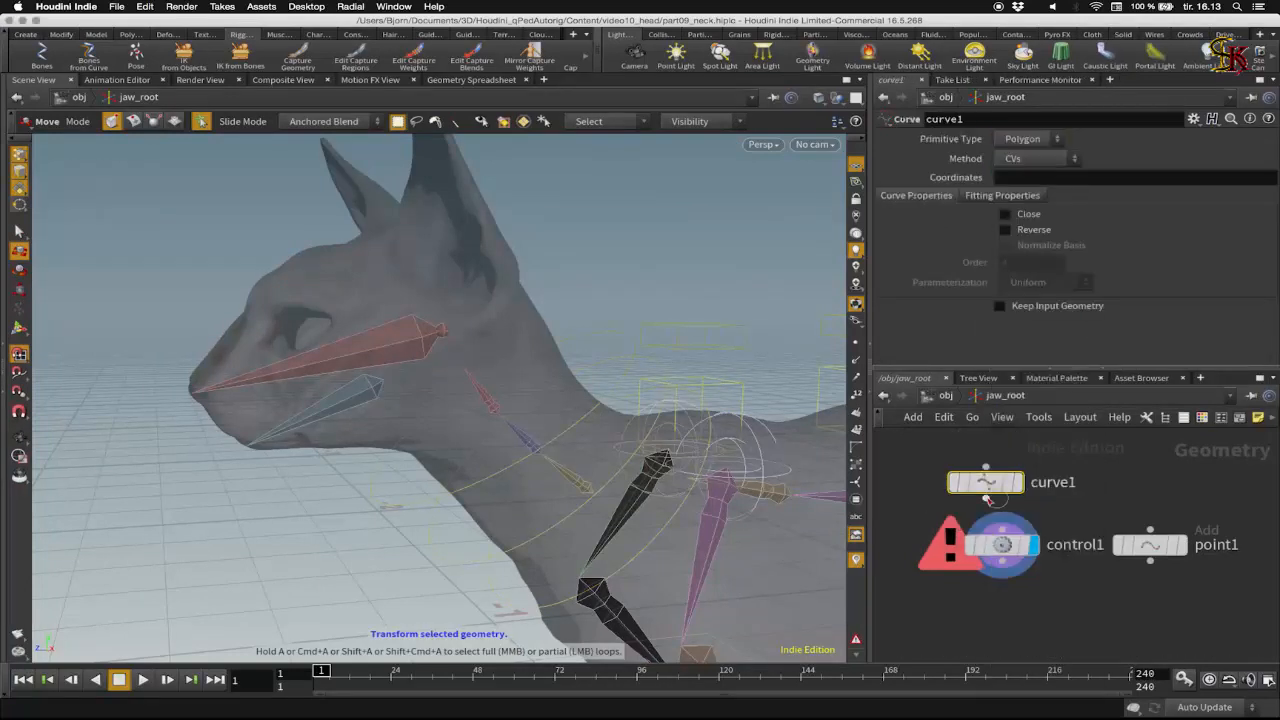
pyautogui.click(986, 498)
pyautogui.click(1001, 518)
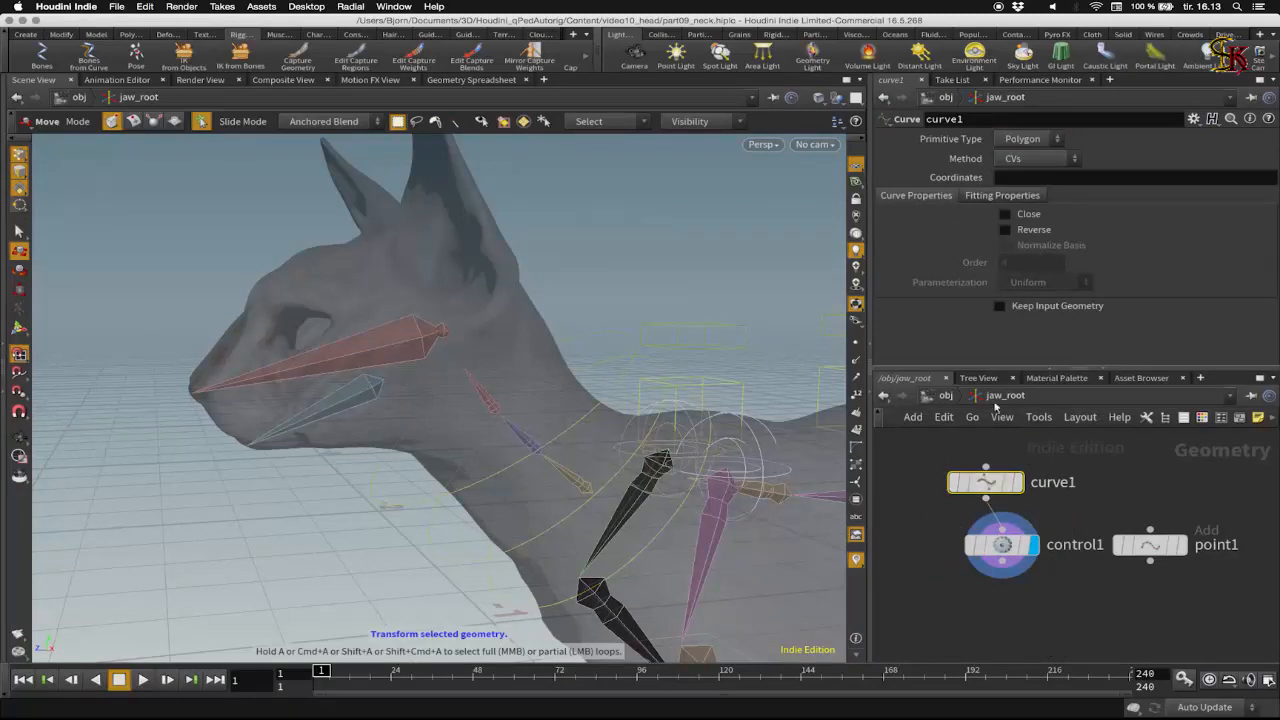
# - Define curve1 as a closed square with coordinates 1,0,-1 -1,0,-1 -1,0,1 1,0,1
pyautogui.click(1021, 180)
pyautogui.write('1,0,0 -1,0,0 -1,0,1 -1,0,')
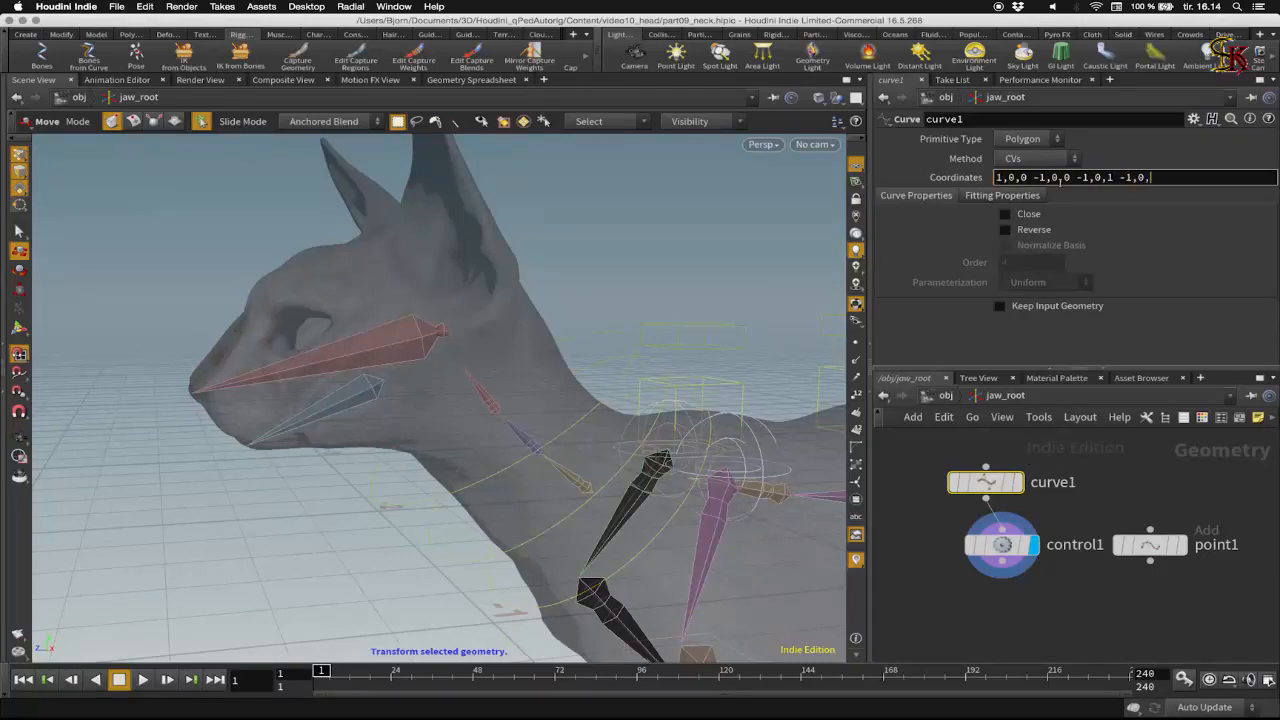
pyautogui.press('Return')
pyautogui.scroll(-10, 331, 380)
pyautogui.keyDown('alt'); pyautogui.moveTo(262, 300); pyautogui.dragTo(285, 376); pyautogui.keyUp('alt')
pyautogui.doubleClick(1024, 180)
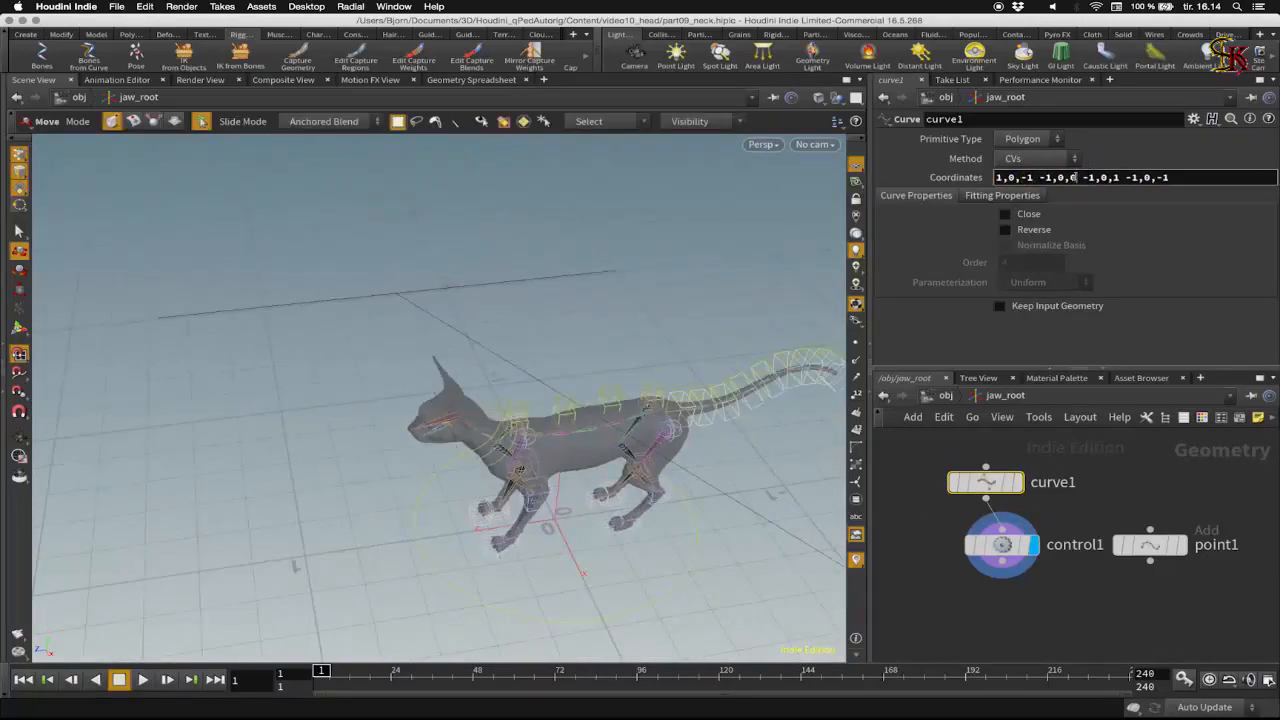
pyautogui.write('-1')
pyautogui.press('Return')
pyautogui.click(1005, 214)
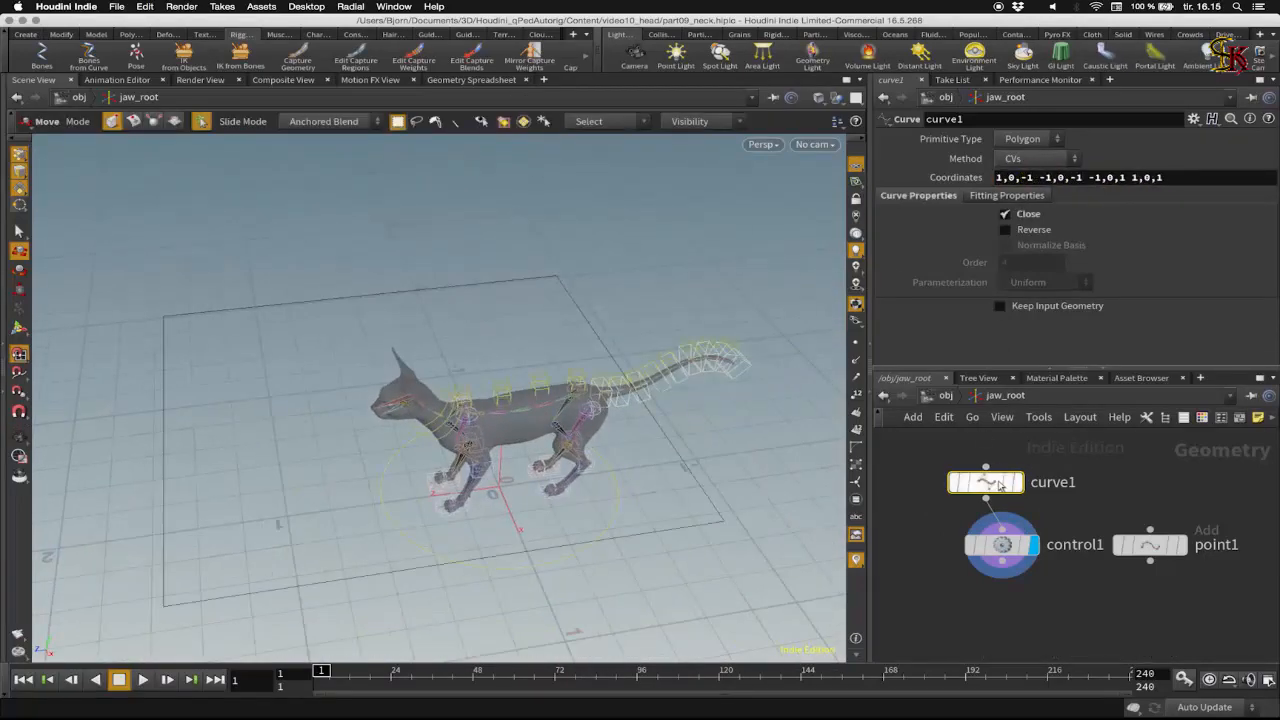
# - Insert a Transform node between curve1 and control1
pyautogui.moveTo(985, 482); pyautogui.dragTo(966, 456)
pyautogui.press('Tab')
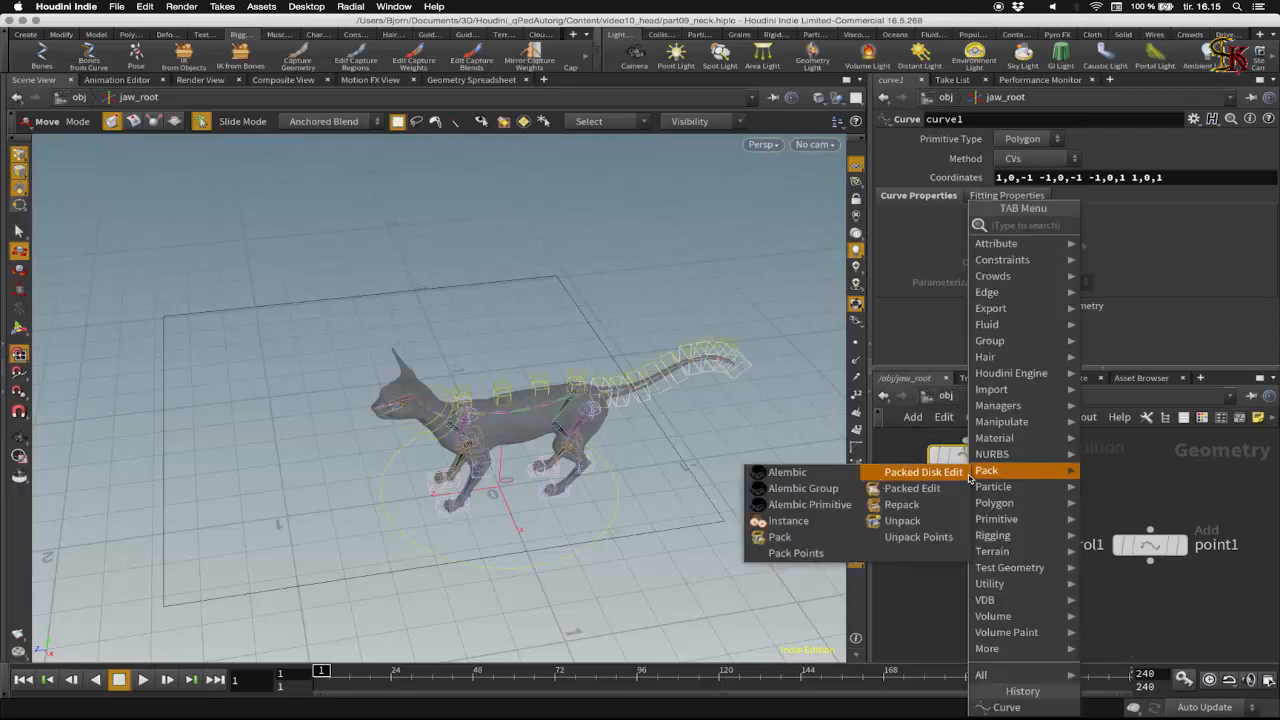
pyautogui.write('tran')
pyautogui.press('Return')
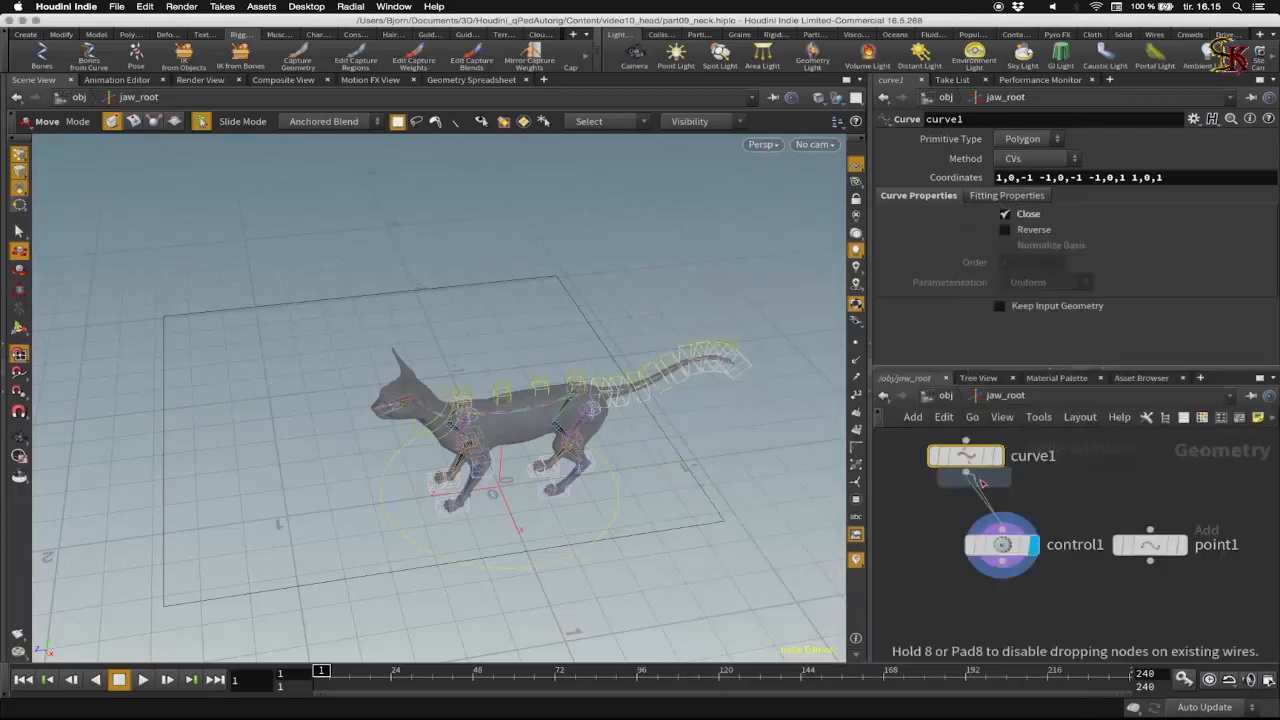
pyautogui.click(1034, 505)
pyautogui.moveTo(1054, 521); pyautogui.dragTo(1038, 517)
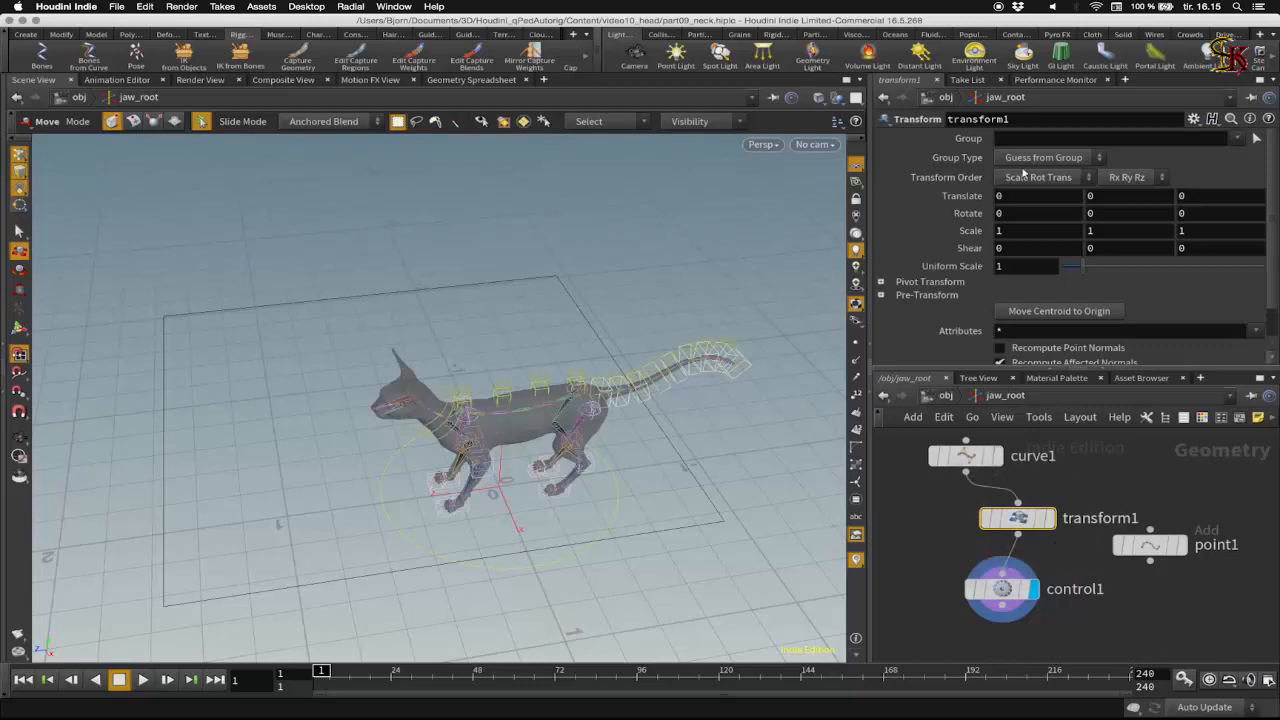
# - Set the square's uniform scale to 0.1, and move and rotate it to surround the jaw bone
pyautogui.moveTo(1077, 268); pyautogui.dragTo(1066, 272)
pyautogui.keyDown('alt'); pyautogui.moveTo(455, 395); pyautogui.dragTo(560, 440, button='right'); pyautogui.keyUp('alt')
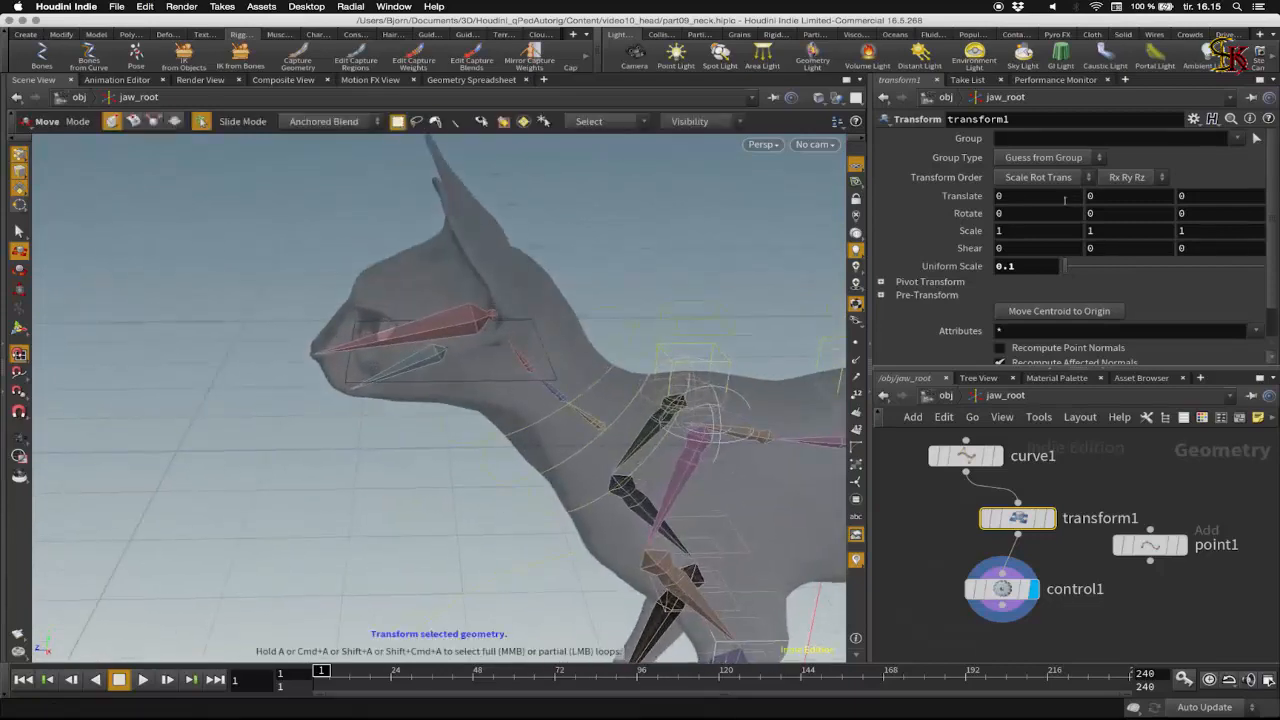
pyautogui.middleClick(1065, 197)
pyautogui.moveTo(1192, 215); pyautogui.dragTo(5, 213, button='middle')
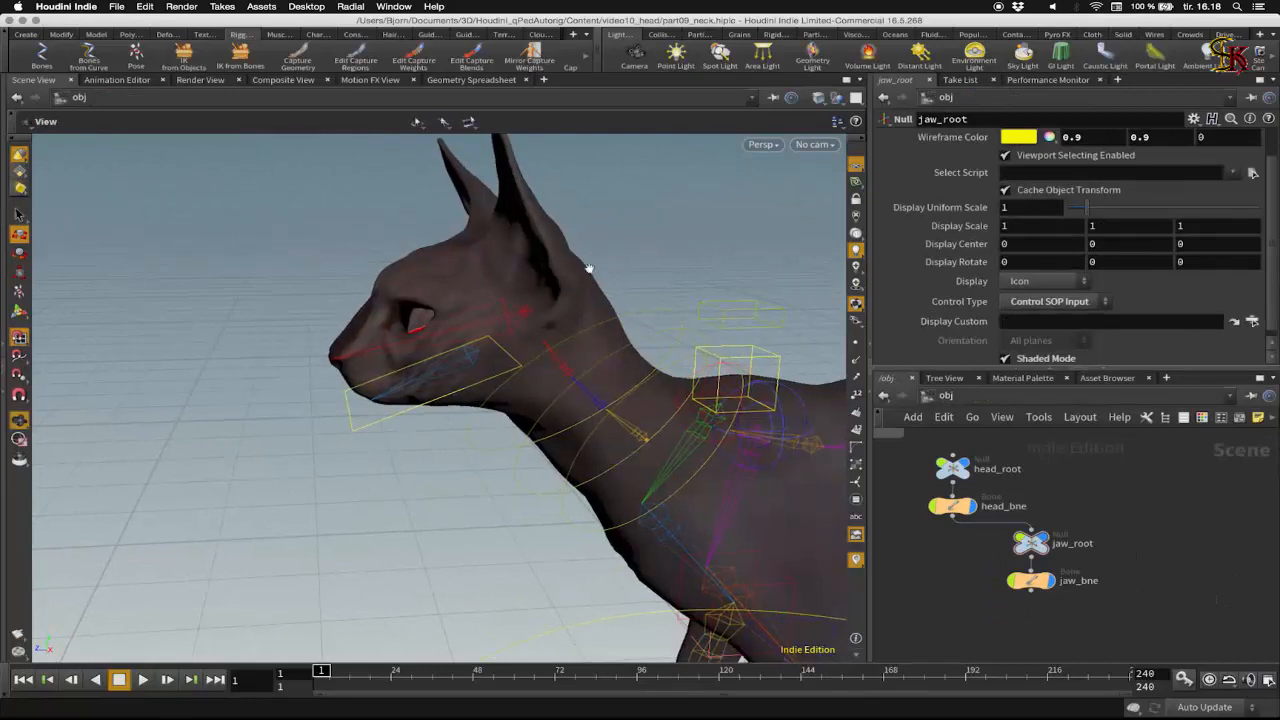
# - Set head_root's wireframe color to yellow (0.9, 0.9, 0)
pyautogui.keyDown('alt'); pyautogui.moveTo(589, 269); pyautogui.dragTo(540, 306); pyautogui.keyUp('alt')
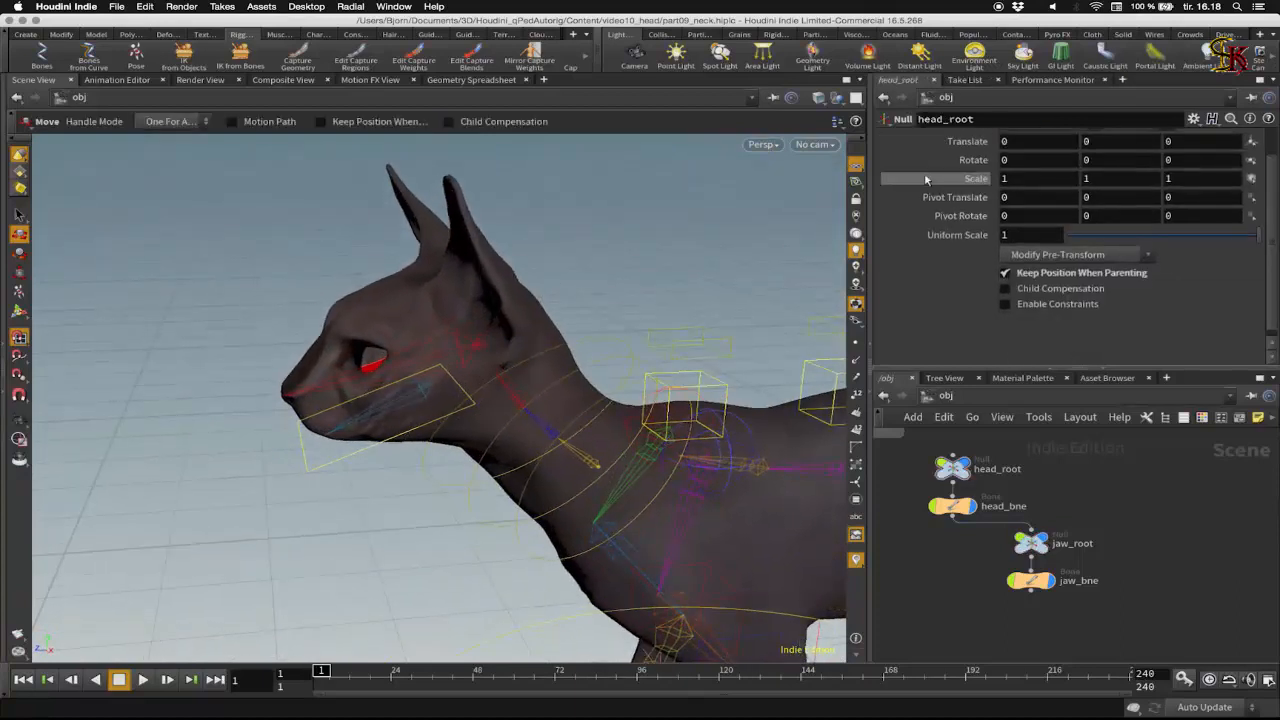
pyautogui.scroll(2, 926, 179)
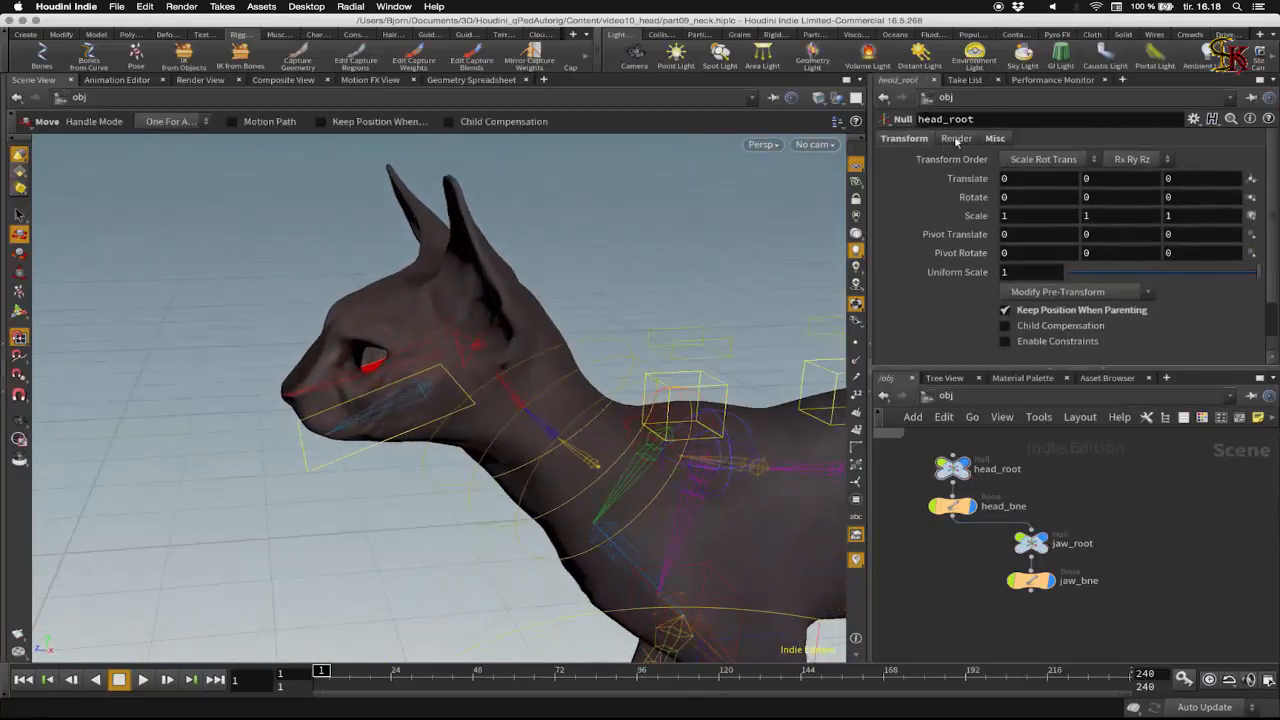
pyautogui.click(995, 138)
pyautogui.click(1021, 177)
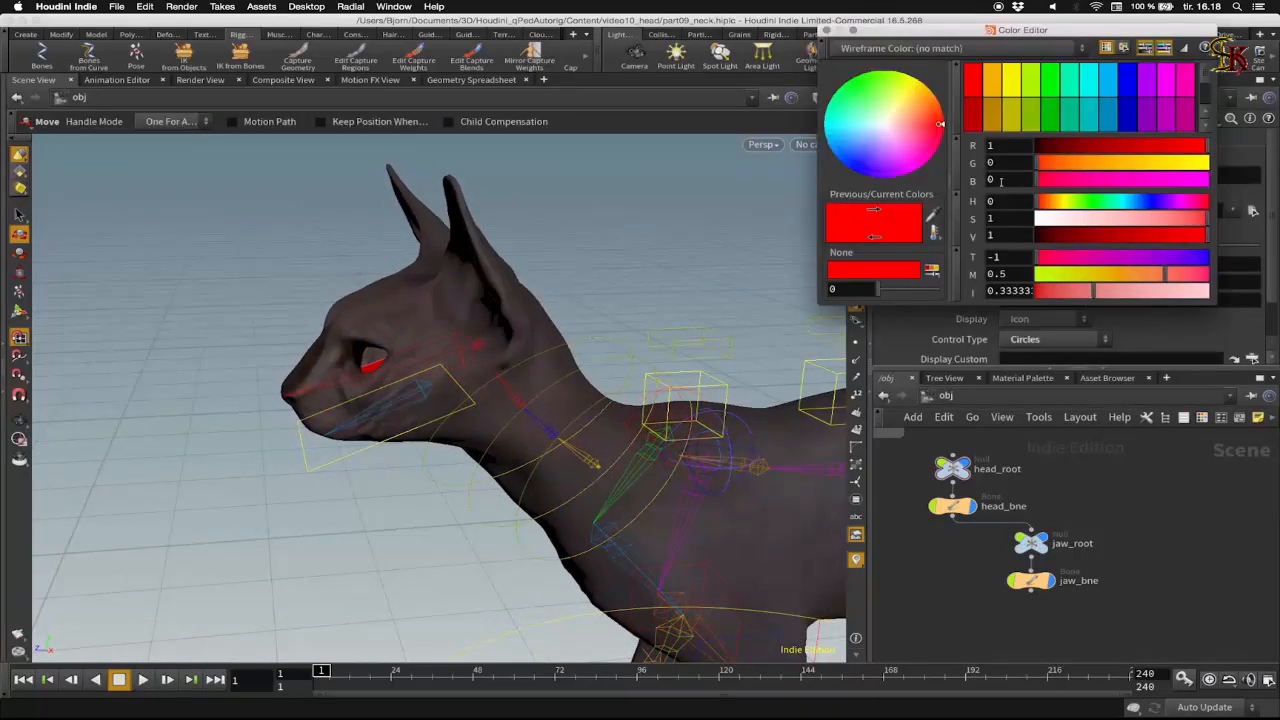
pyautogui.click(1012, 79)
pyautogui.click(827, 31)
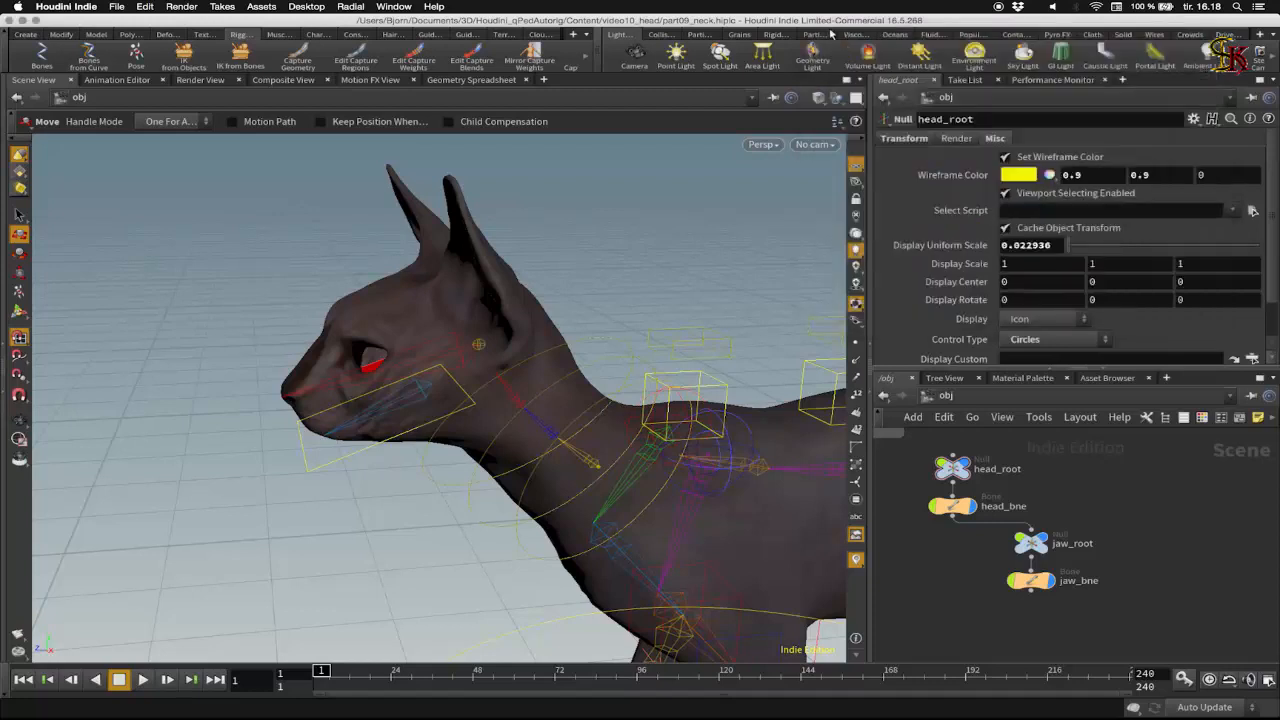
# - Give head_root a Box control type with display uniform scale 0.52 and turn off its shaded mode
pyautogui.scroll(-1, 958, 295)
pyautogui.click(1033, 314)
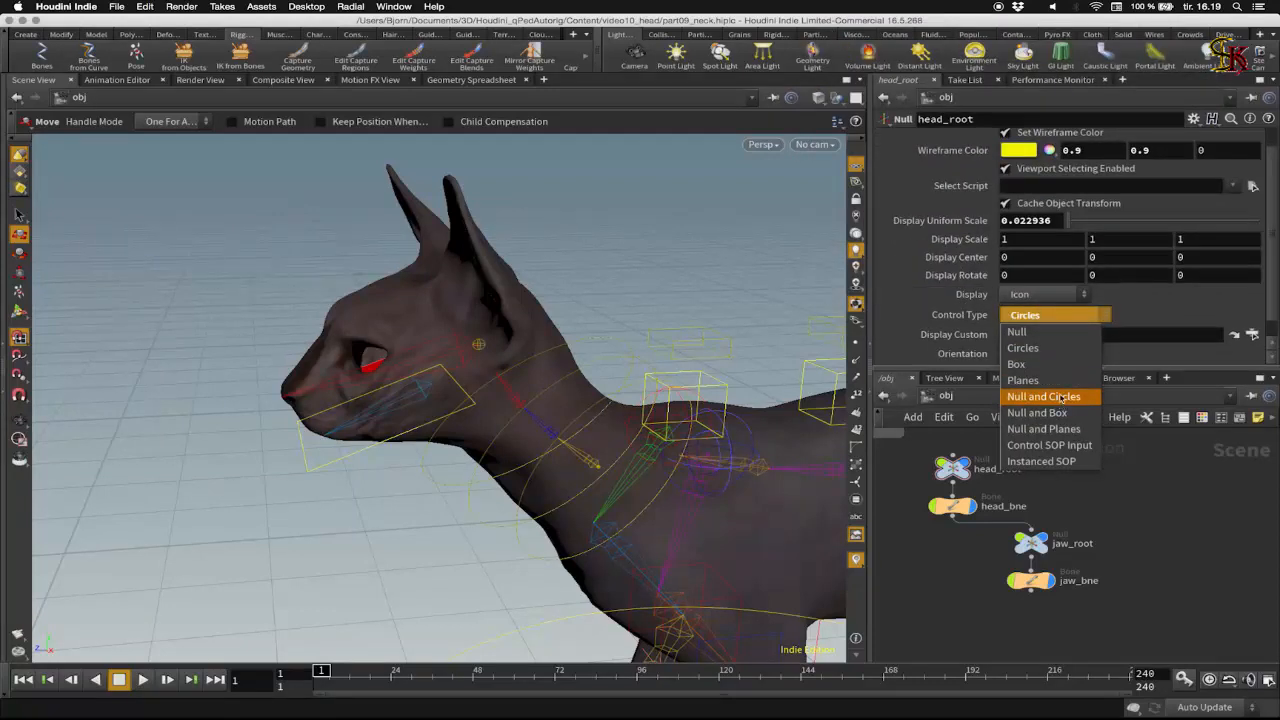
pyautogui.click(1016, 364)
pyautogui.scroll(-1, 956, 275)
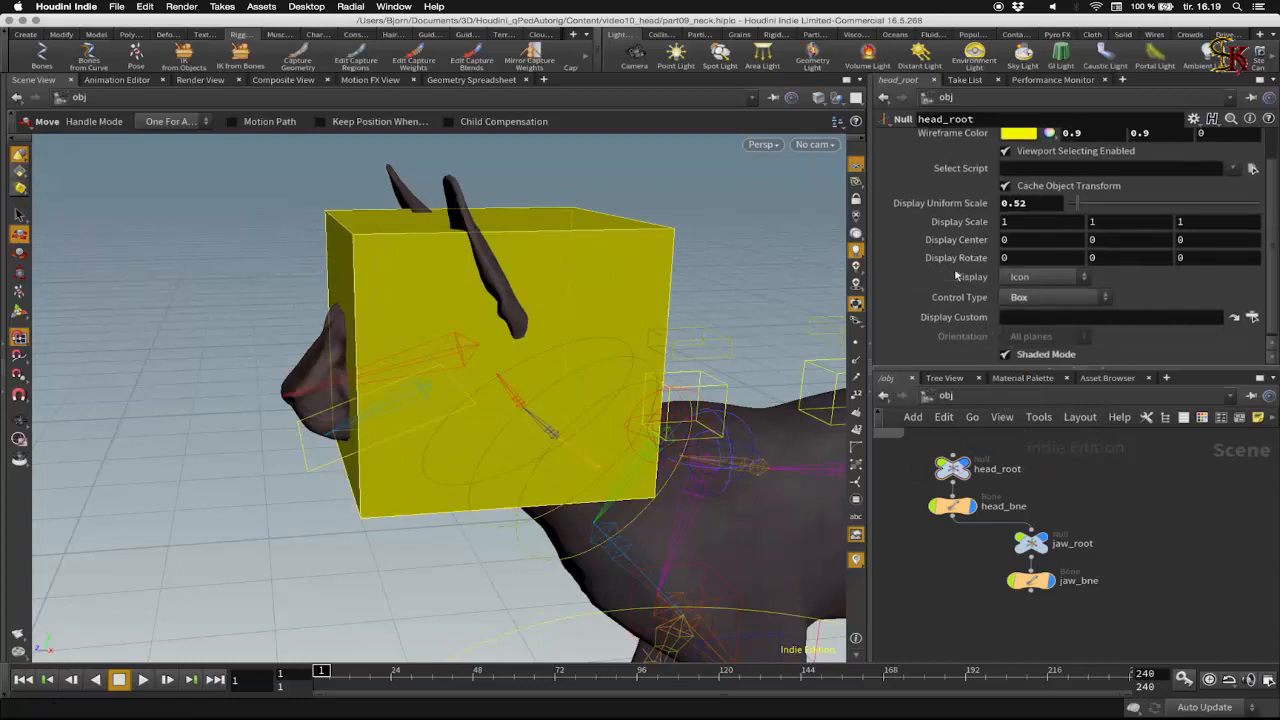
pyautogui.click(1004, 355)
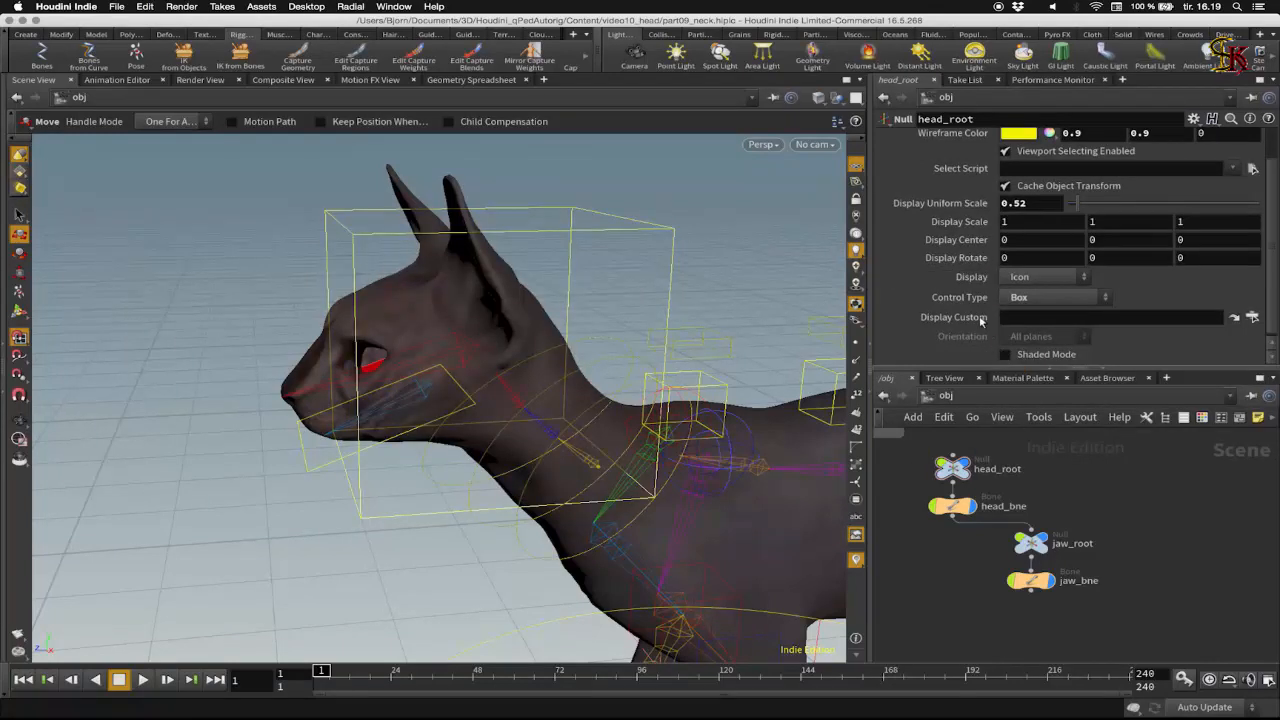
# - Set the head control box's Y display scale to 0.44 and shift its display center forward over the head
pyautogui.scroll(2, 981, 318)
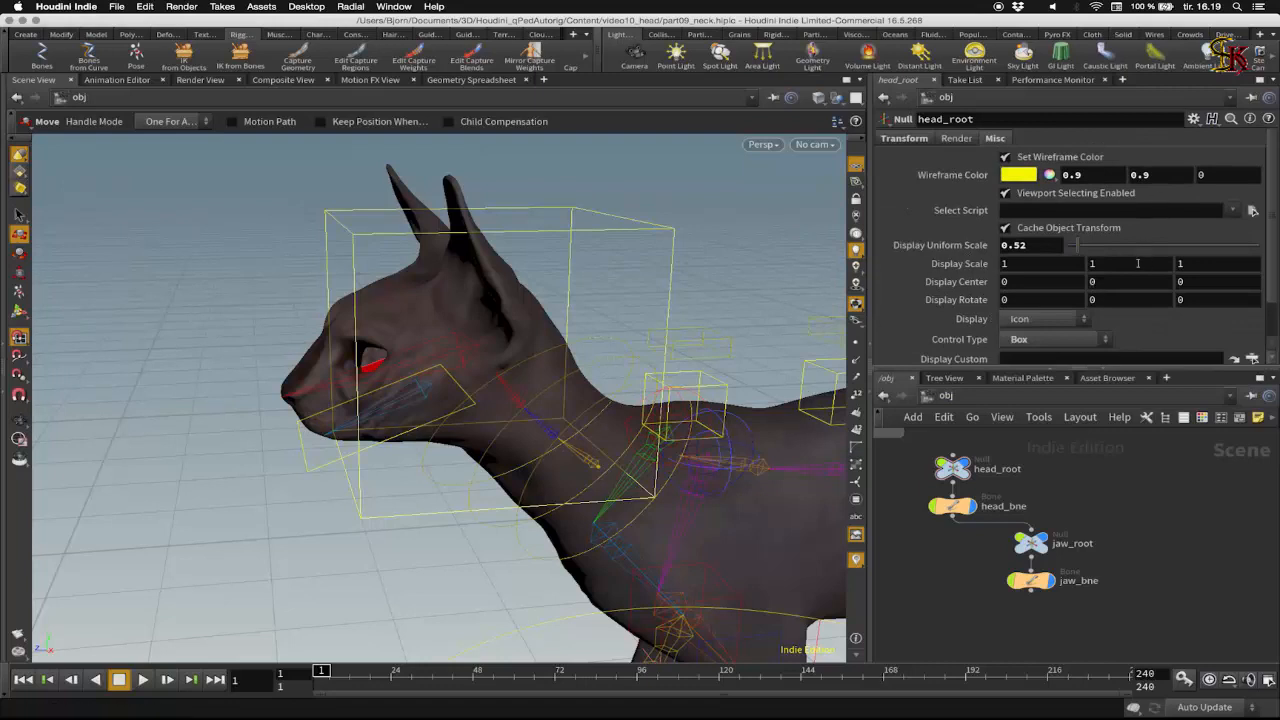
pyautogui.rightClick(1138, 265)
pyautogui.click(1138, 260)
pyautogui.moveTo(1139, 260); pyautogui.dragTo(740, 419, button='middle')
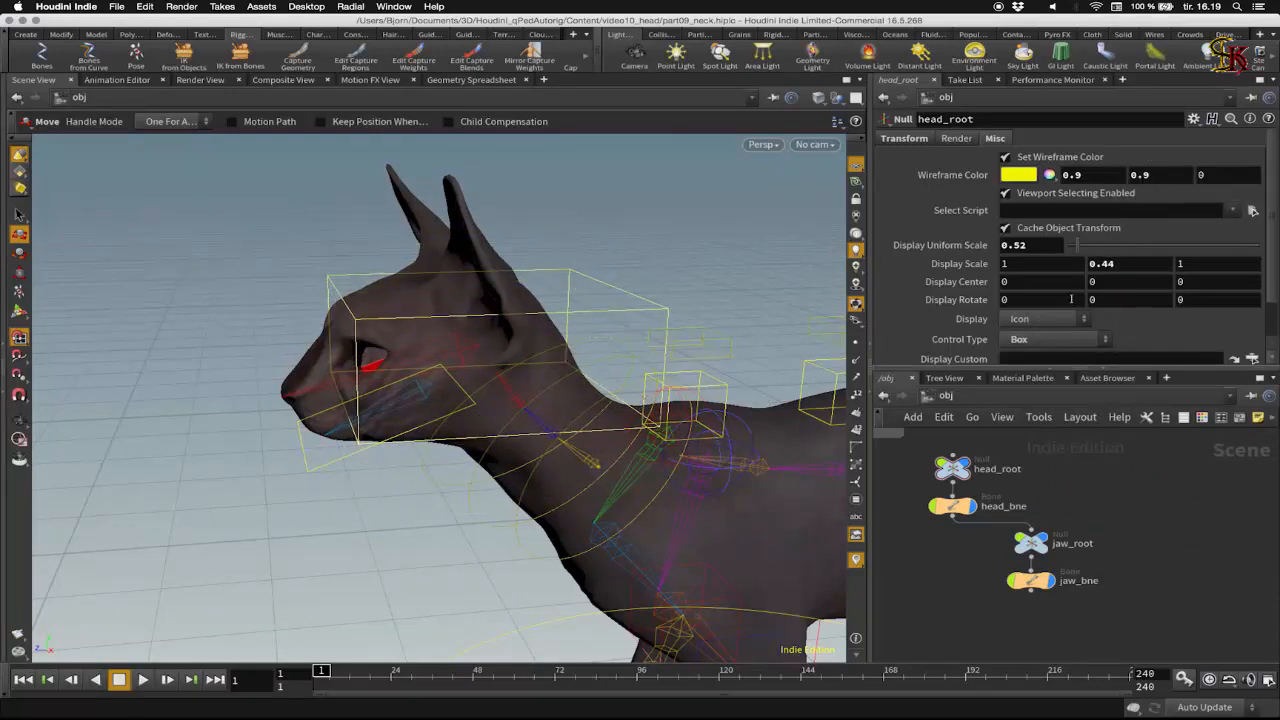
pyautogui.moveTo(1190, 281); pyautogui.dragTo(1255, 297, button='middle')
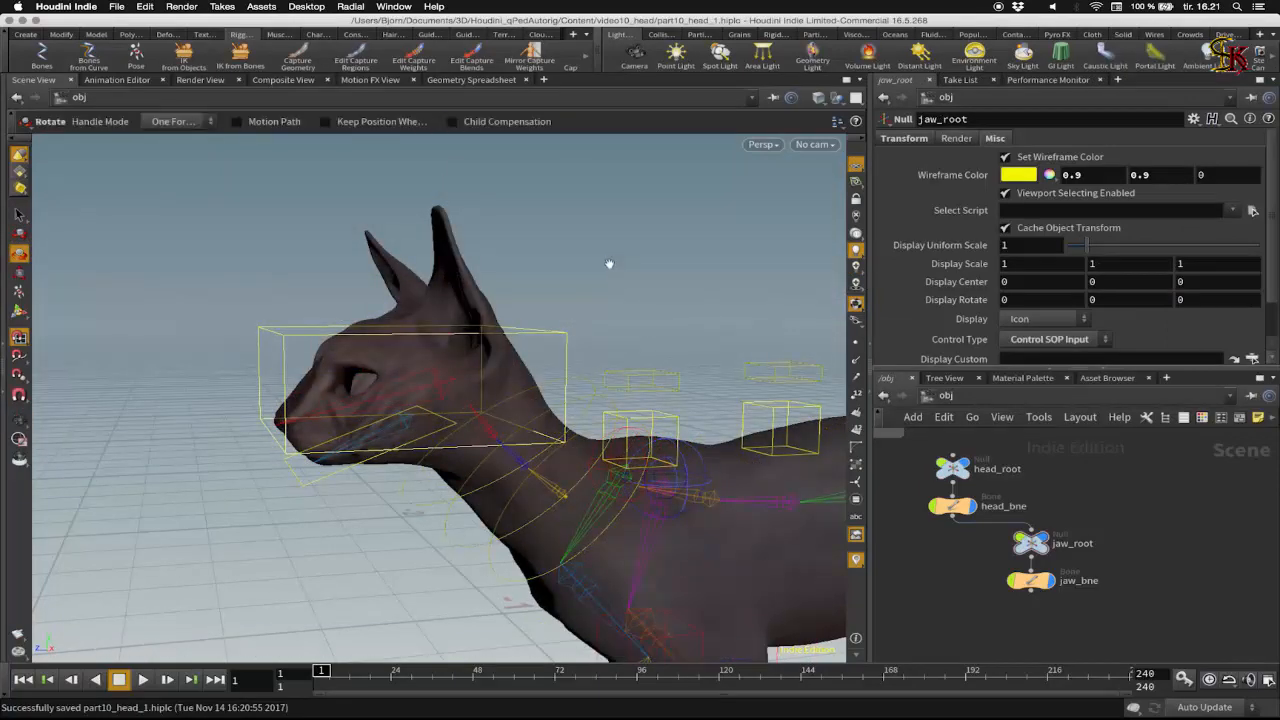
# - Draw a three-bone chain running upward from the head toward the ear with the Bones tool
pyautogui.click(42, 55)
pyautogui.click(453, 338)
pyautogui.click(436, 314)
pyautogui.click(419, 293)
pyautogui.click(397, 267)
pyautogui.press('Return')
# - Turn off snapping and move the new chain's root to the base of the cat's left ear
pyautogui.click(1031, 468)
pyautogui.press('t')
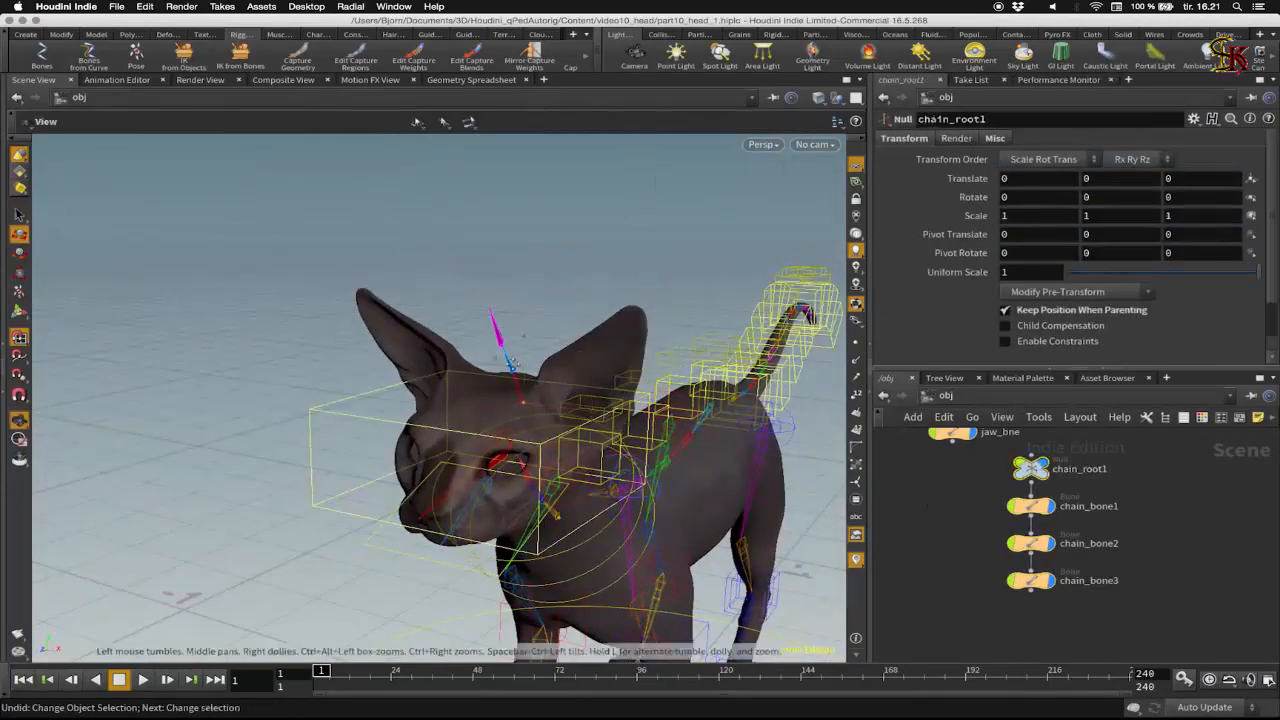
pyautogui.moveTo(514, 363); pyautogui.dragTo(590, 380)
pyautogui.click(19, 338)
pyautogui.moveTo(486, 400); pyautogui.dragTo(500, 400)
pyautogui.moveTo(420, 440); pyautogui.dragTo(340, 446)
pyautogui.moveTo(494, 500); pyautogui.dragTo(466, 500)
# - Rotate chain_root1 to about -9.5, -0.6, -29.8 and fine-tune its position so the bones follow the left ear
pyautogui.press('r')
pyautogui.moveTo(500, 447); pyautogui.dragTo(478, 482)
pyautogui.moveTo(330, 410); pyautogui.dragTo(466, 400)
pyautogui.press('t')
pyautogui.moveTo(745, 412); pyautogui.dragTo(668, 426)
pyautogui.press('r')
pyautogui.moveTo(720, 415); pyautogui.dragTo(480, 420)
# - Rename the chain root as l_ear_root and its three bones as l_earA_bne, l_earB_bne and l_earC_bne
pyautogui.doubleClick(1040, 496)
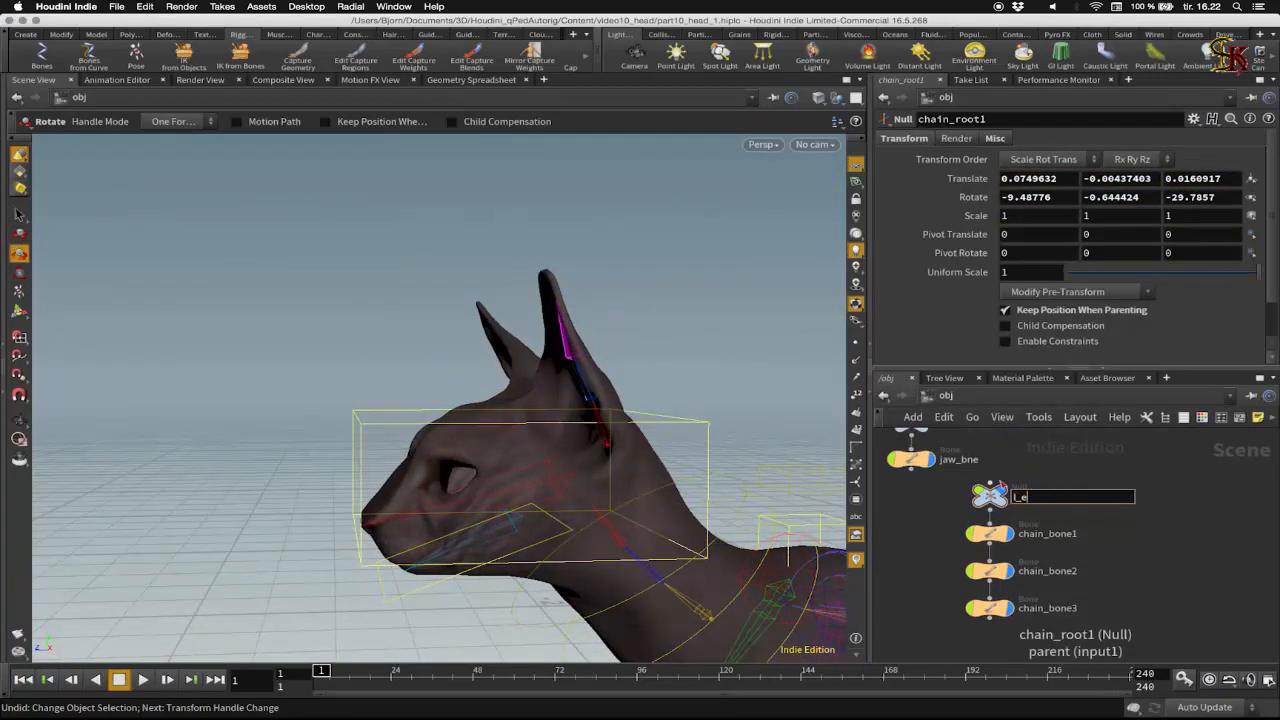
pyautogui.write('l_ear_root')
pyautogui.press('Tab')
pyautogui.write('l_earA_bne')
pyautogui.press('Tab')
pyautogui.write('l_earB_bne')
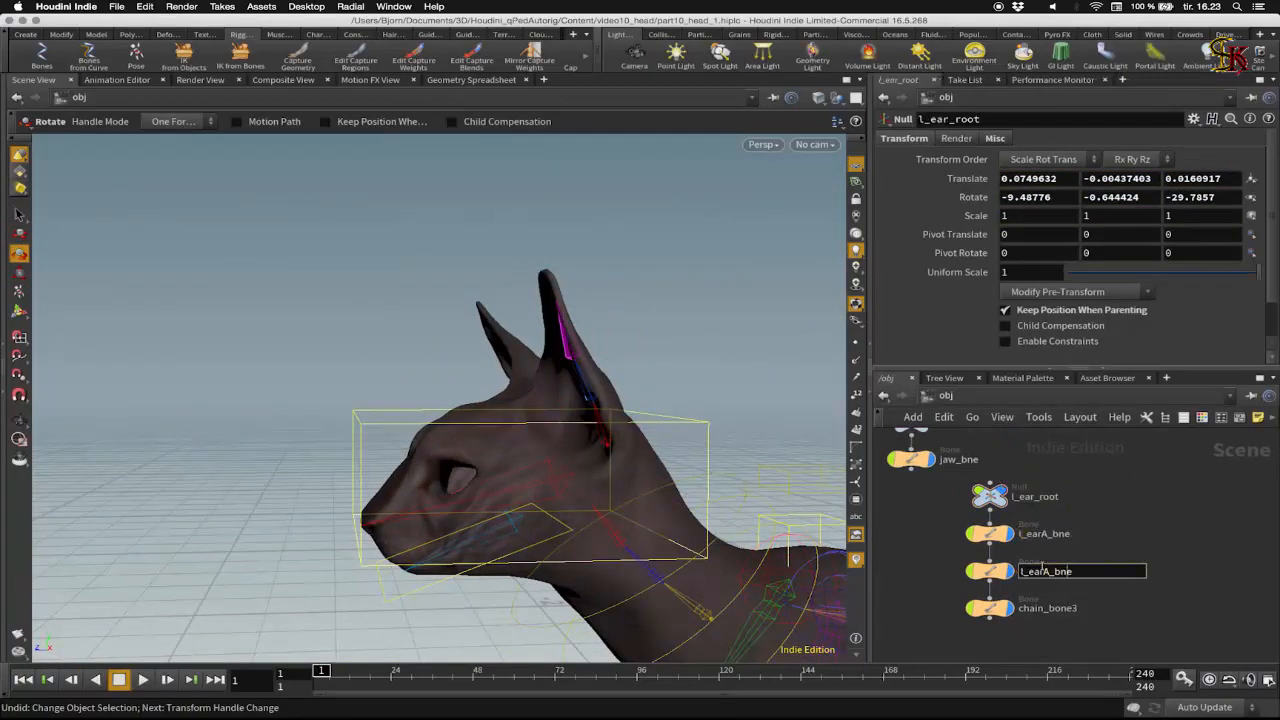
pyautogui.press('Tab')
pyautogui.write('l_earC_bne')
pyautogui.press('Return')
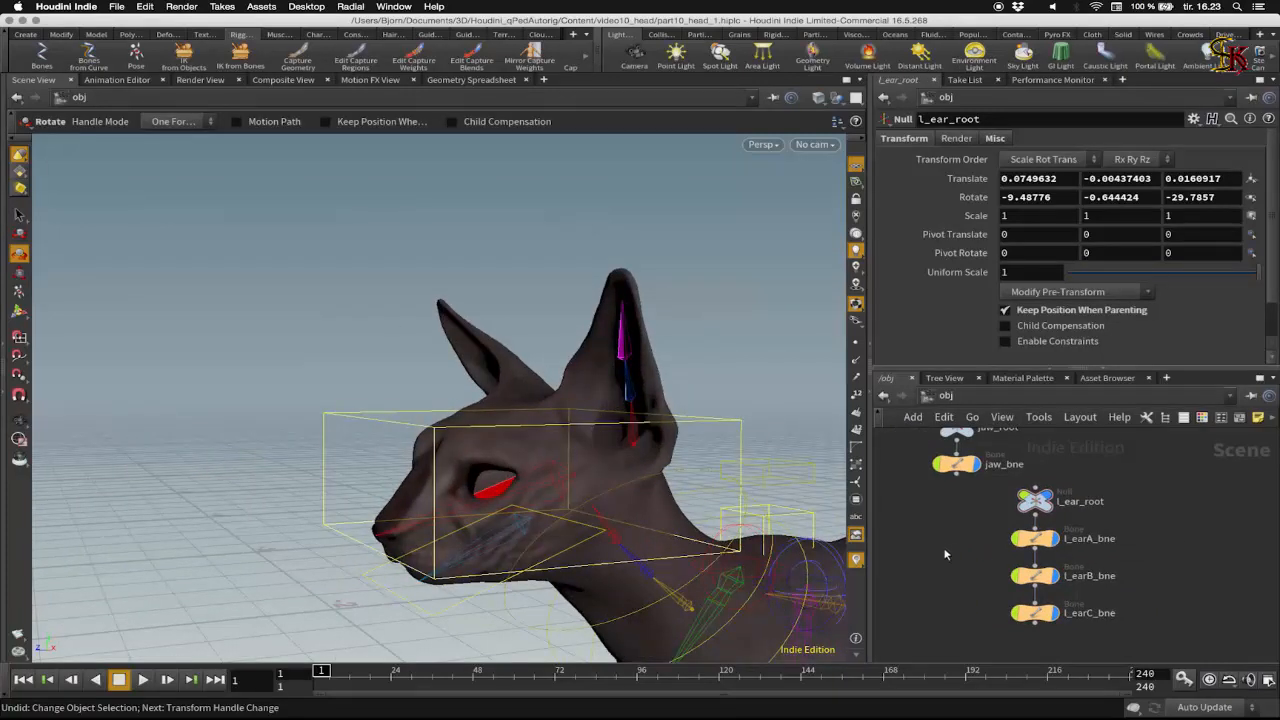
# - Add a Null node beside the left ear chain and duplicate it once
pyautogui.press('Tab')
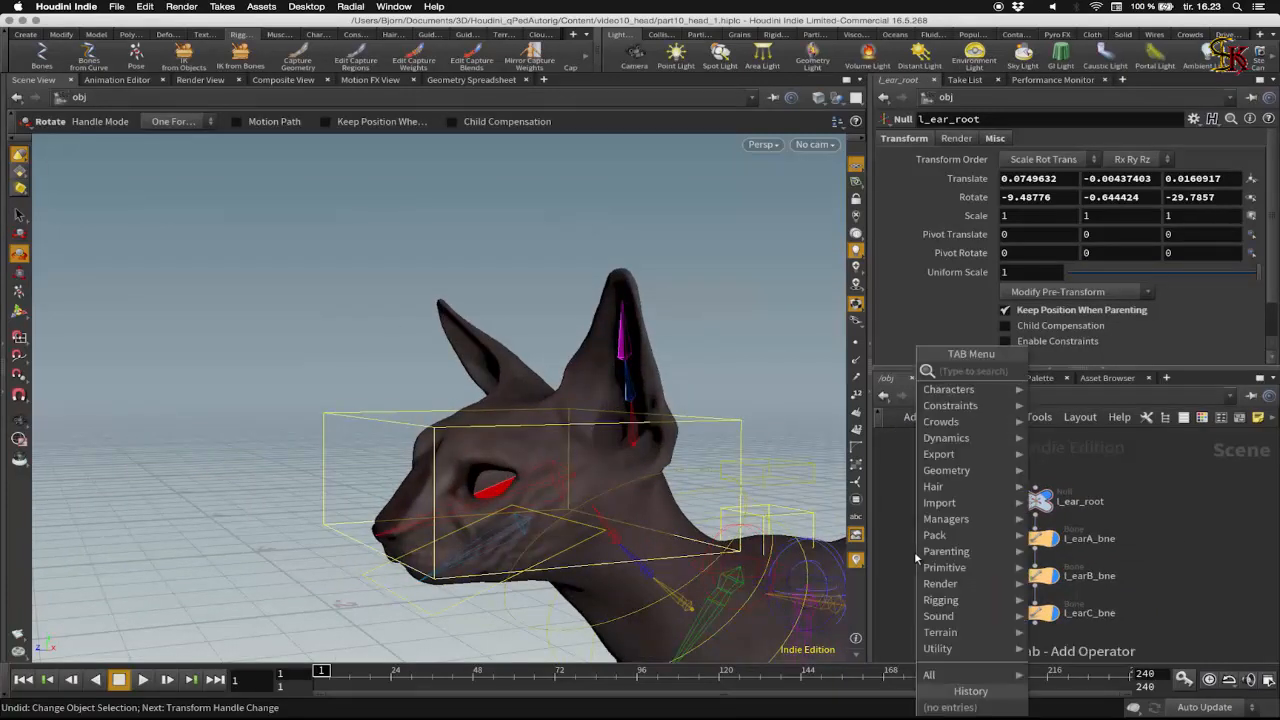
pyautogui.moveTo(963, 534)
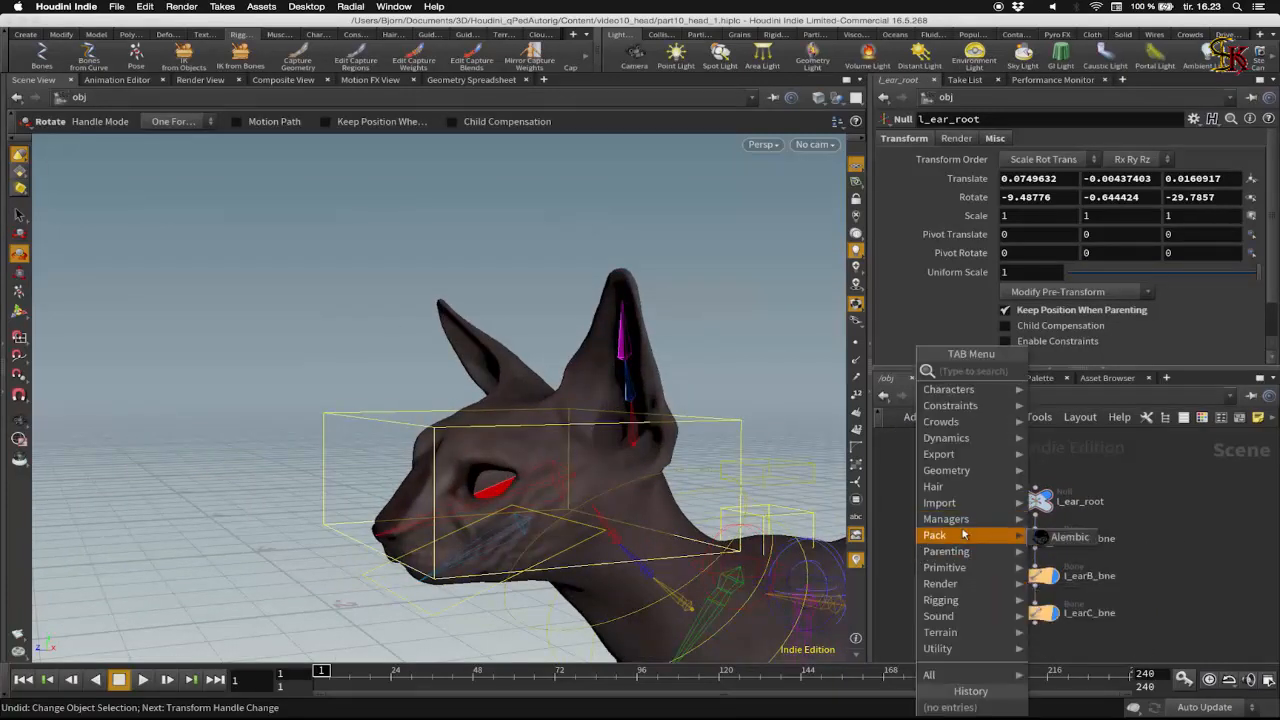
pyautogui.write('null')
pyautogui.press('Return')
pyautogui.click(956, 527)
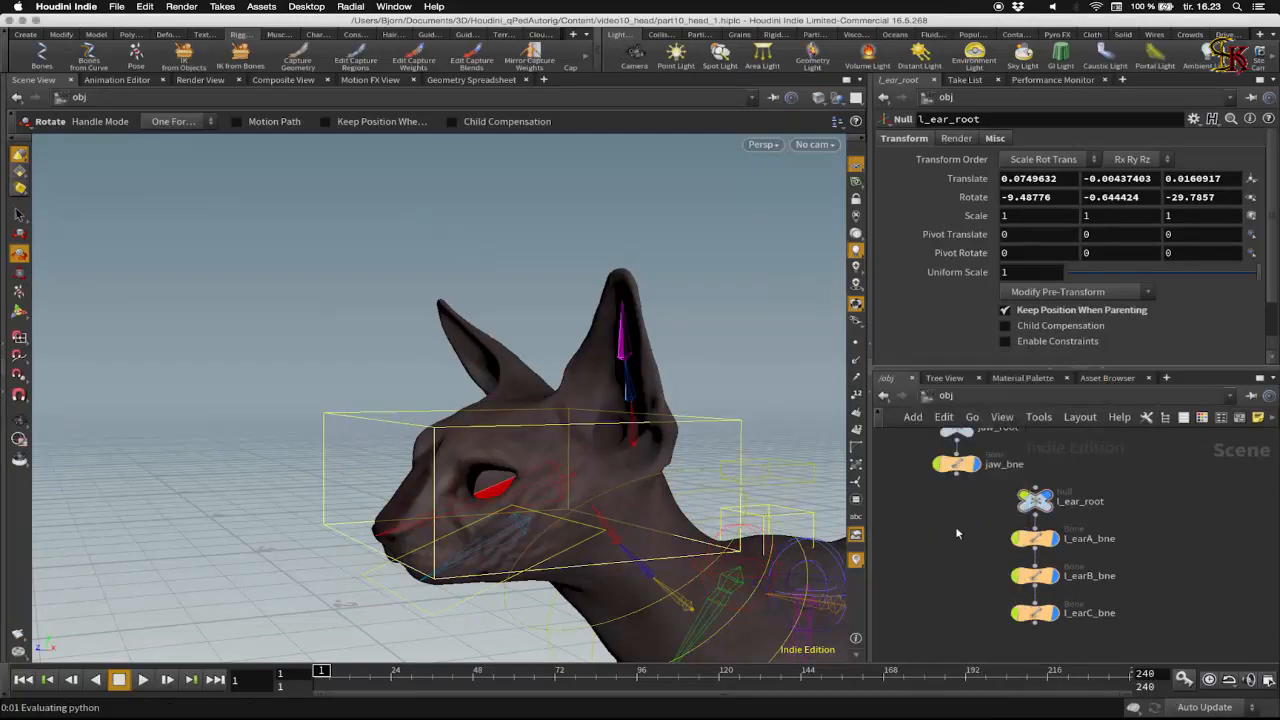
pyautogui.press('super+c')
pyautogui.press('super+v')
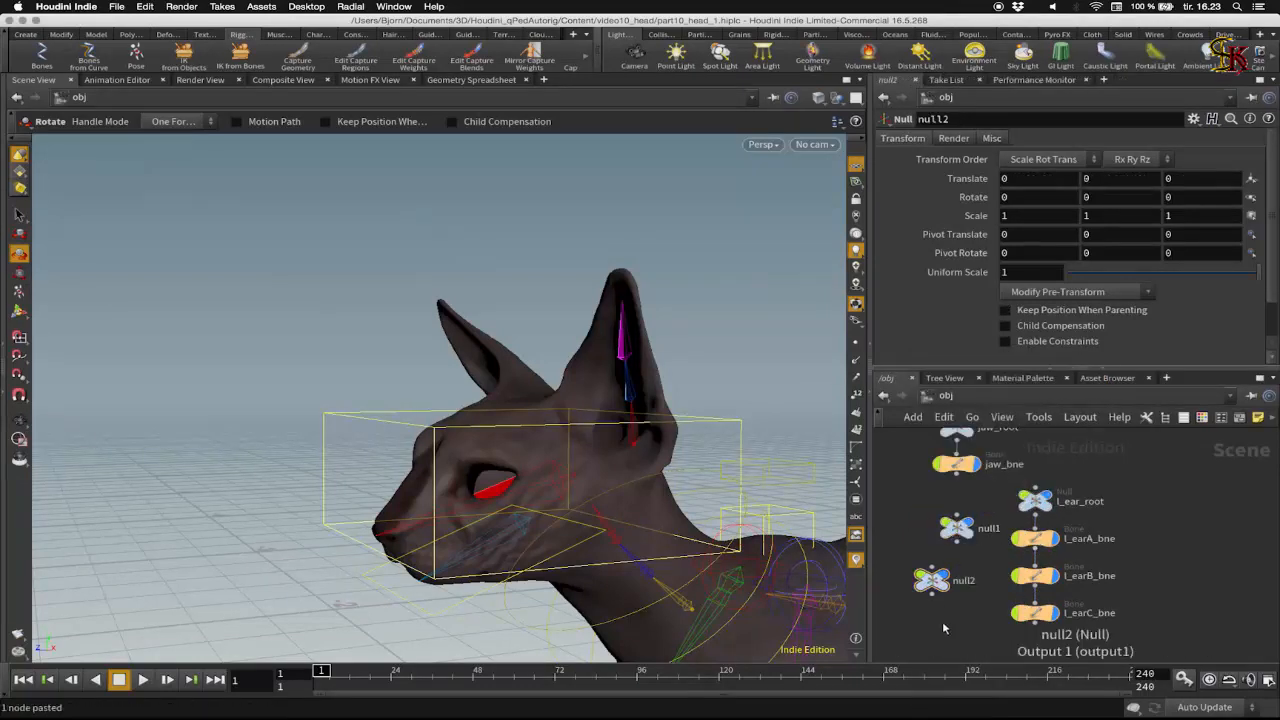
# - Align null1 to l_earB_bne and null2 to l_earC_bne by parenting, and unparent both with Keep Position When Parenting enabled
pyautogui.click(956, 541)
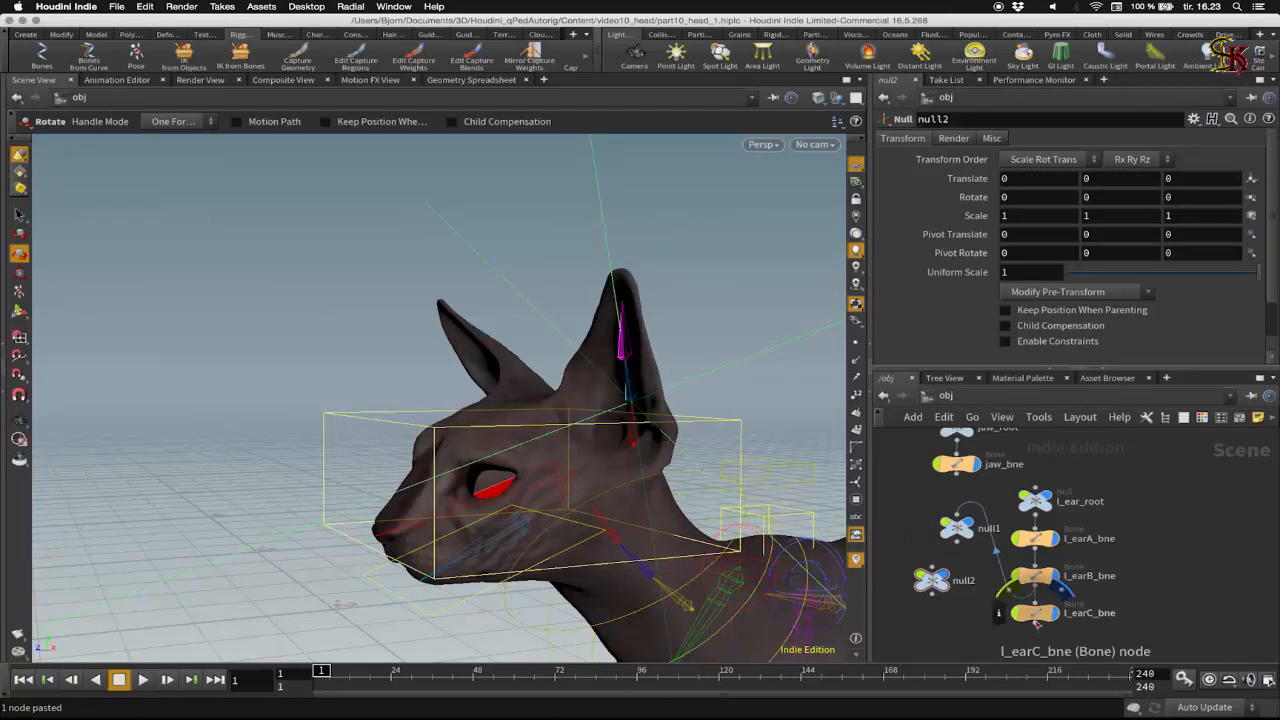
pyautogui.click(932, 569)
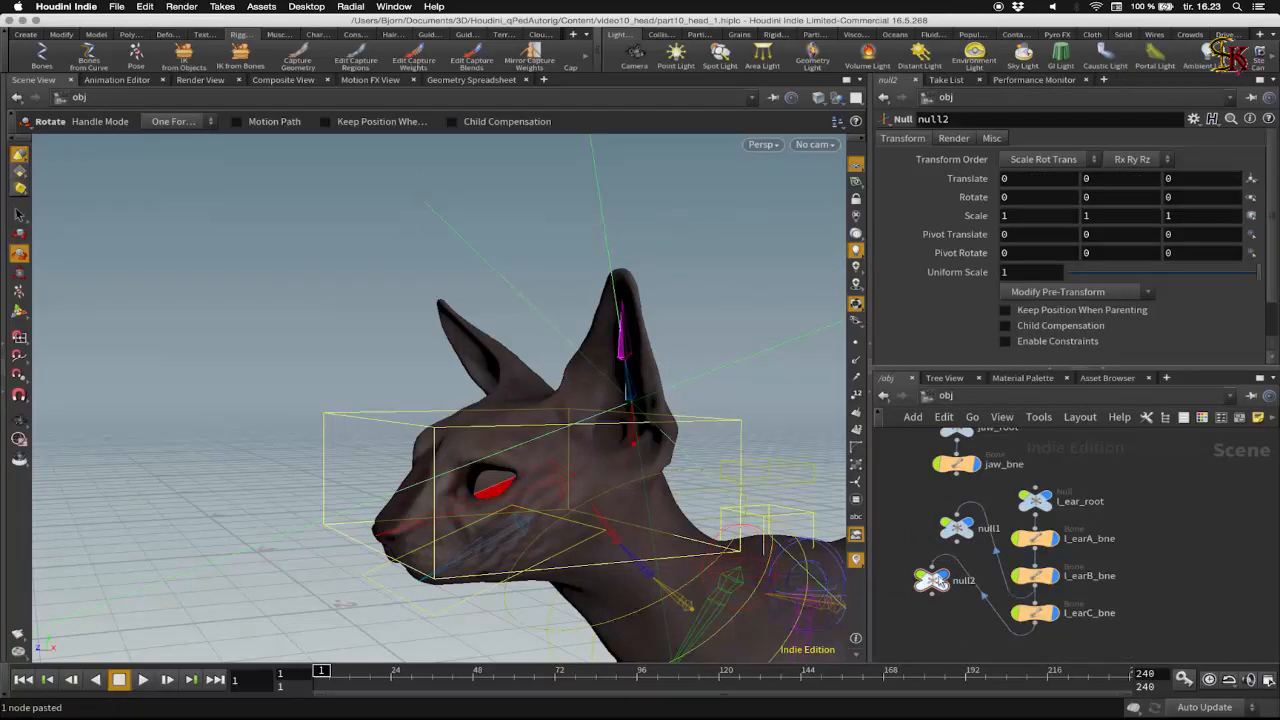
pyautogui.keyDown('shift'); pyautogui.click(956, 528); pyautogui.keyUp('shift')
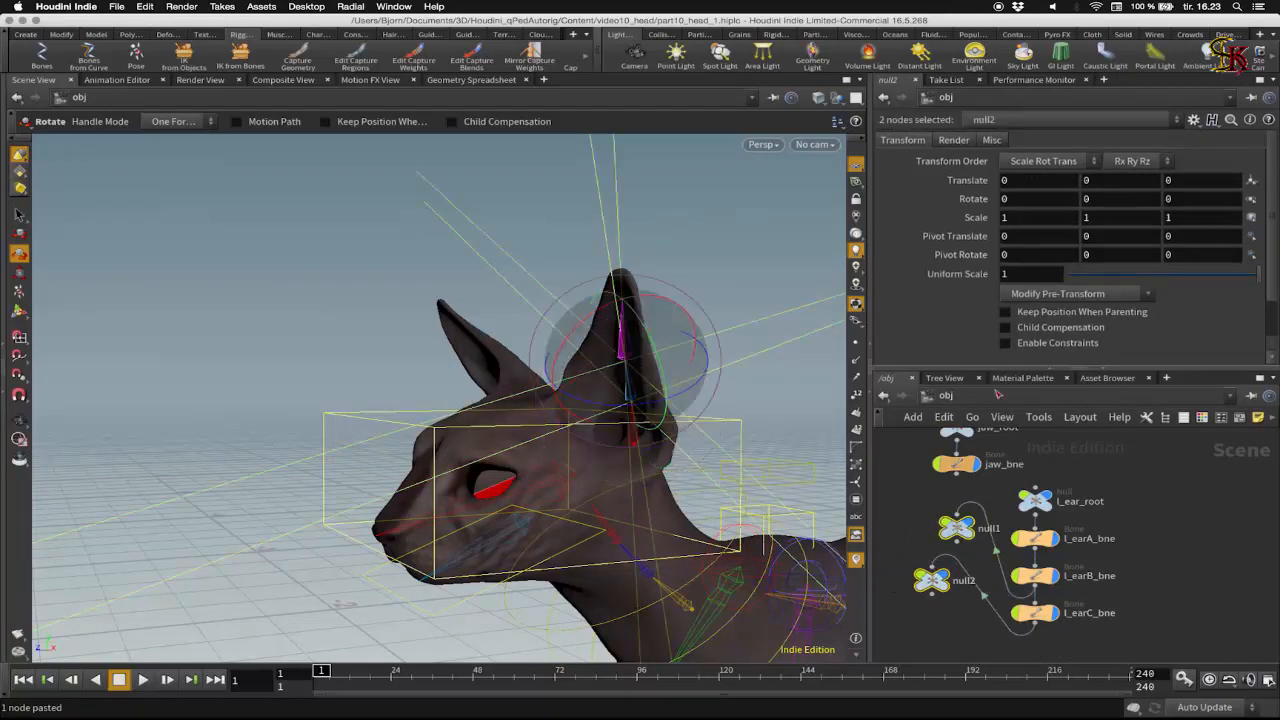
pyautogui.click(955, 515)
pyautogui.click(948, 506)
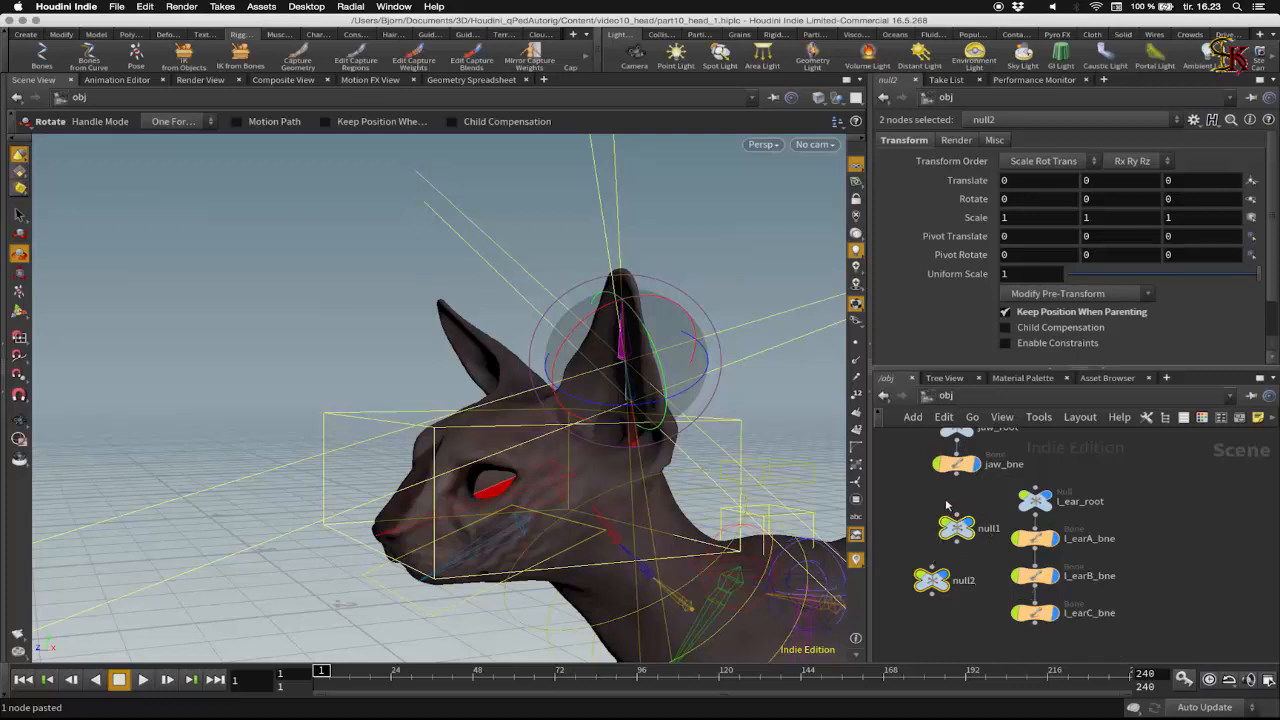
pyautogui.click(948, 506)
pyautogui.click(956, 515)
pyautogui.press('Escape')
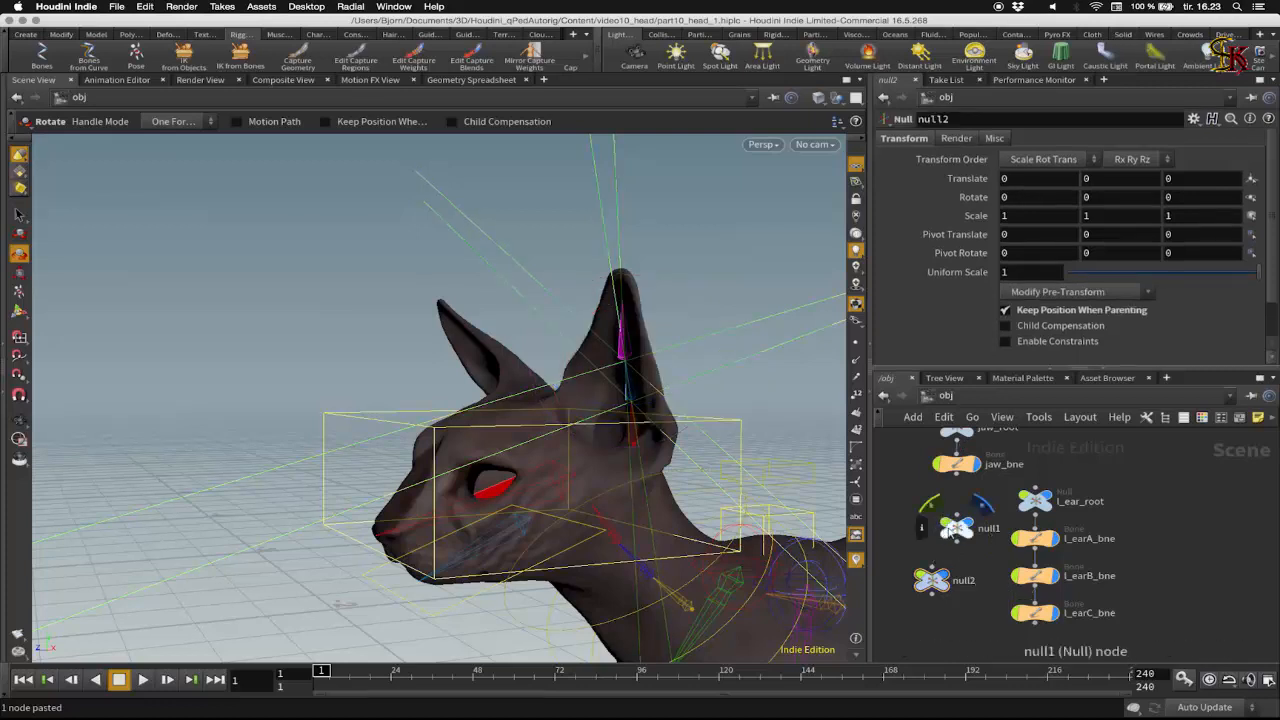
# - Rename null1 as l_earB_ctrl and null2 as l_earC_ctrl, placing them beside the ear bones
pyautogui.moveTo(956, 530); pyautogui.dragTo(937, 541)
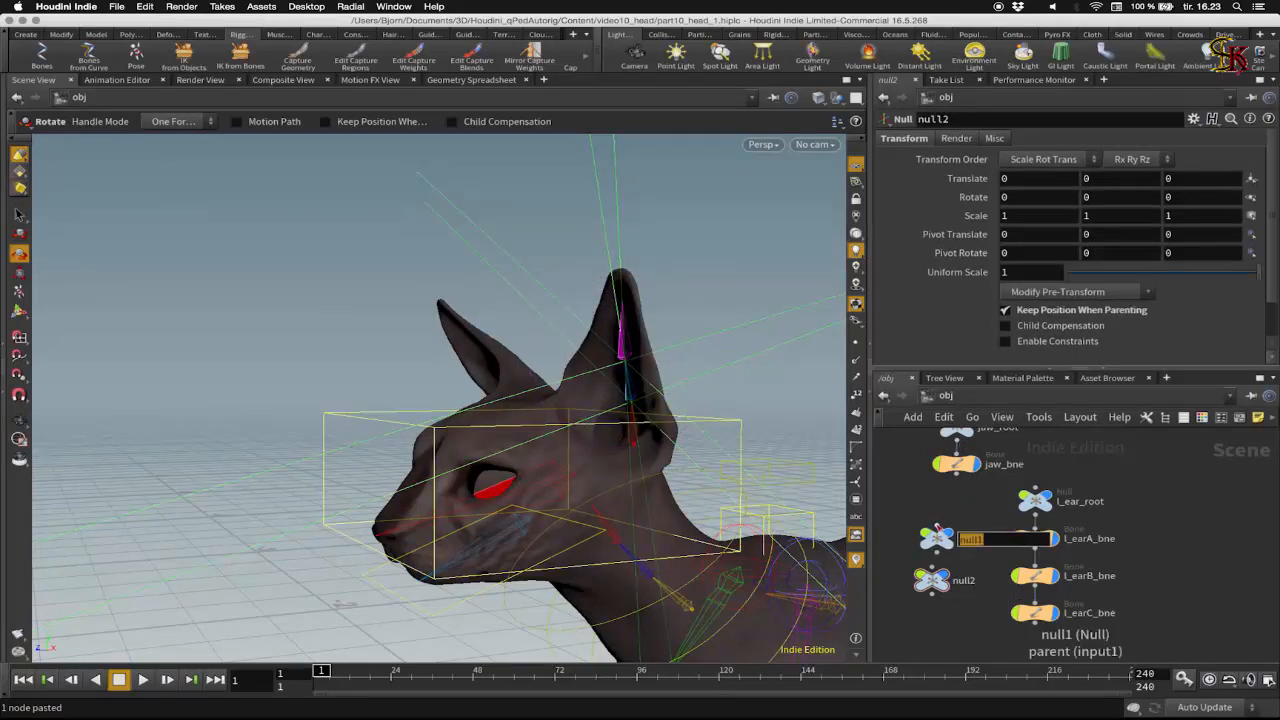
pyautogui.write('A_ctrl')
pyautogui.press('Return')
pyautogui.click(964, 581)
pyautogui.write('l_earC_ctrl')
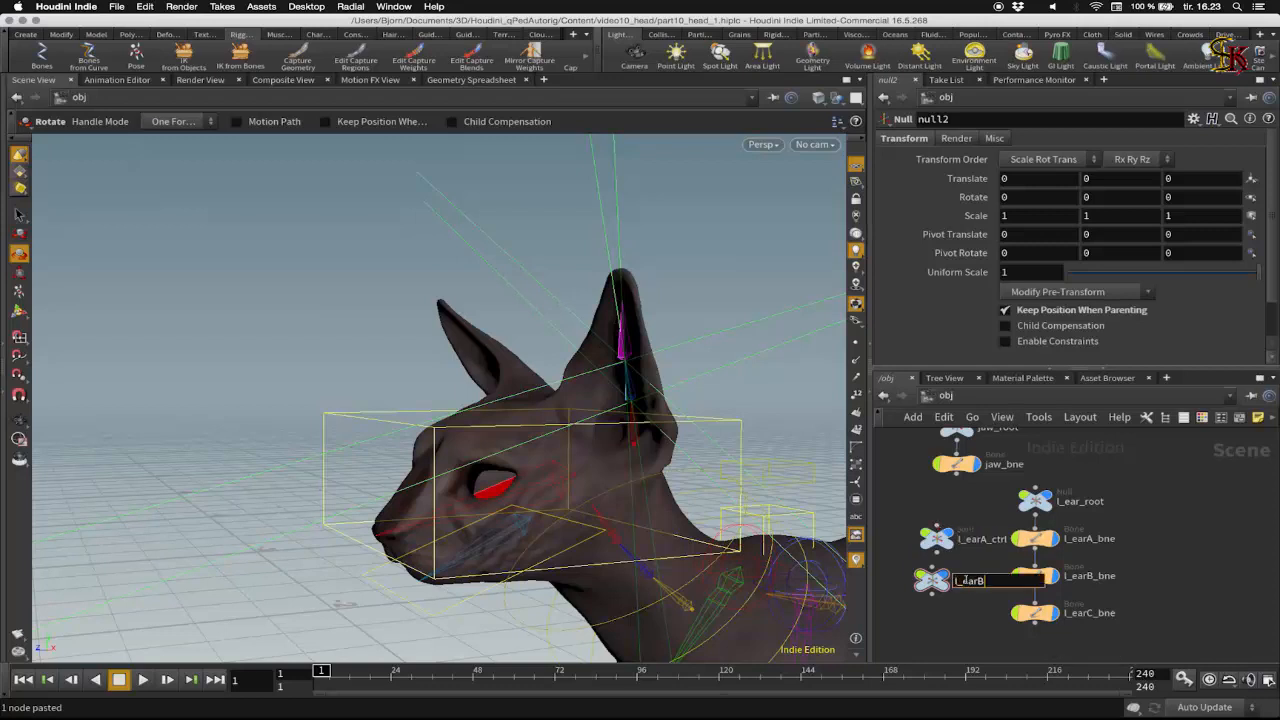
pyautogui.press('Return')
pyautogui.click(991, 540)
pyautogui.press('BackSpace')
pyautogui.write('B')
# - Rename l_ear_root as l_earA_ctrl
pyautogui.click(1081, 501)
pyautogui.write('A_ctr')
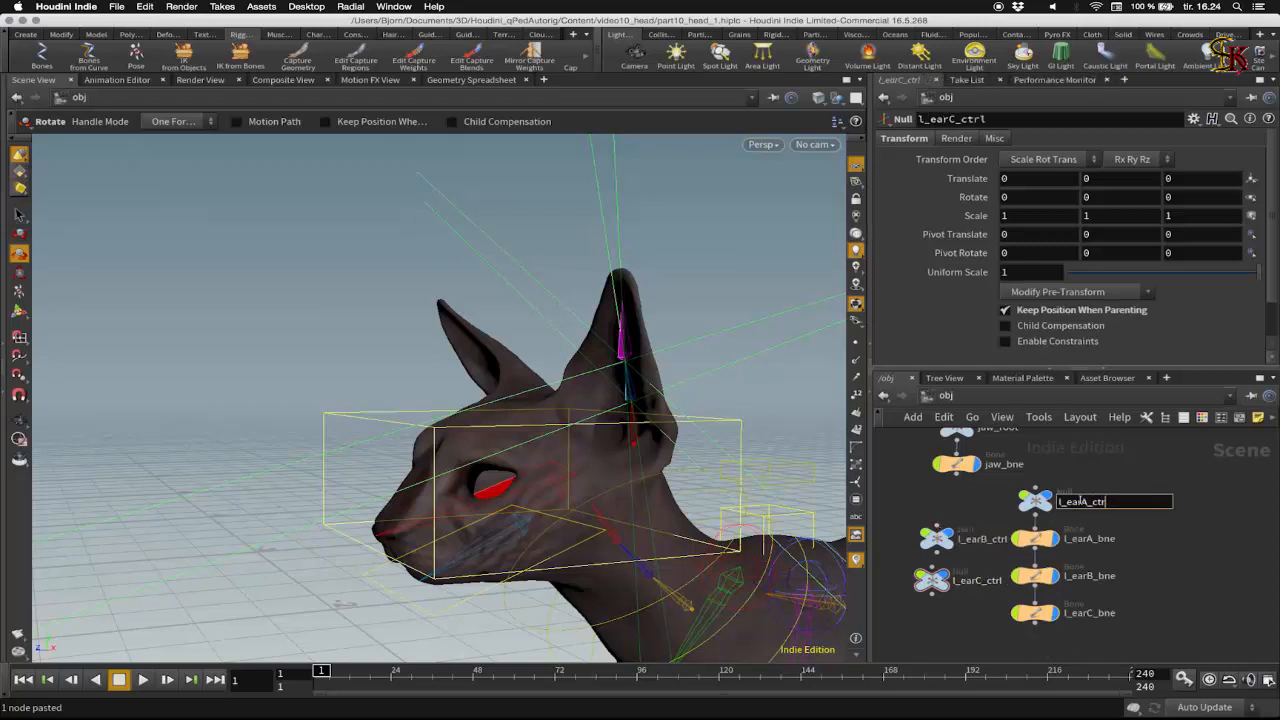
pyautogui.write('l')
pyautogui.press('Return')
# - Wire l_earB_ctrl between l_earA_bne and l_earB_bne, and l_earC_ctrl between l_earB_bne and l_earC_bne
pyautogui.click(1038, 548)
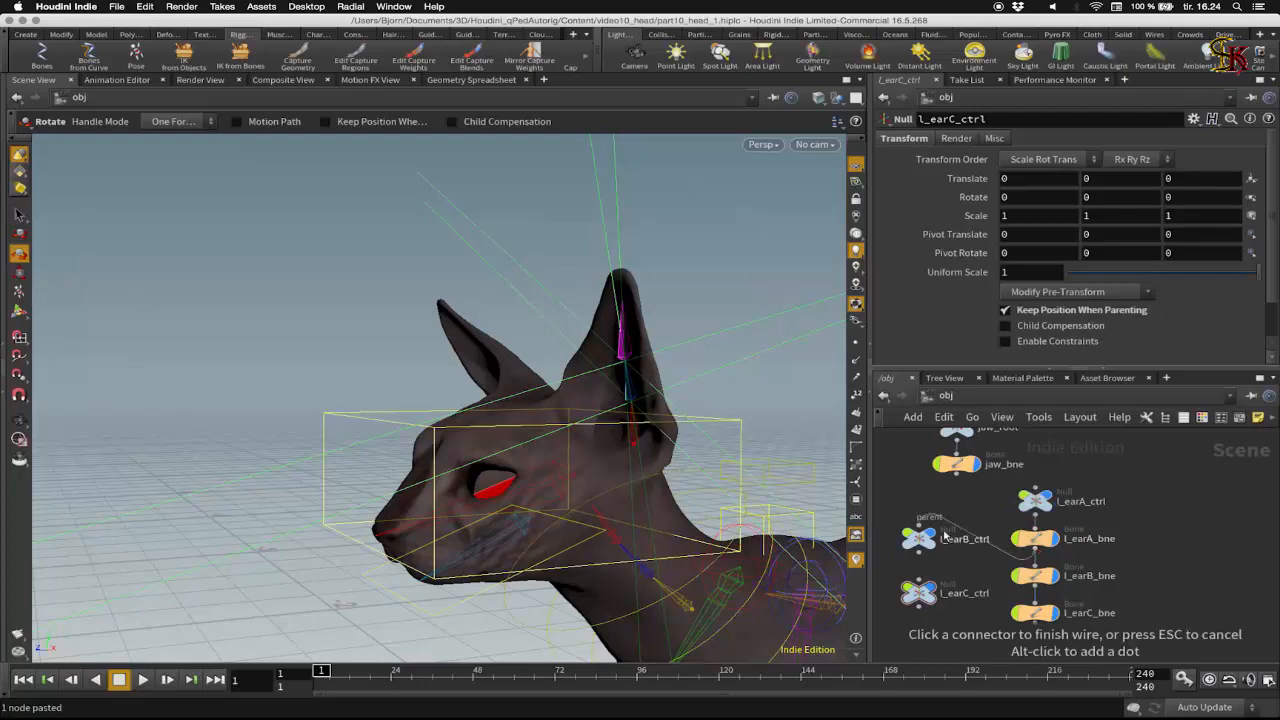
pyautogui.click(926, 542)
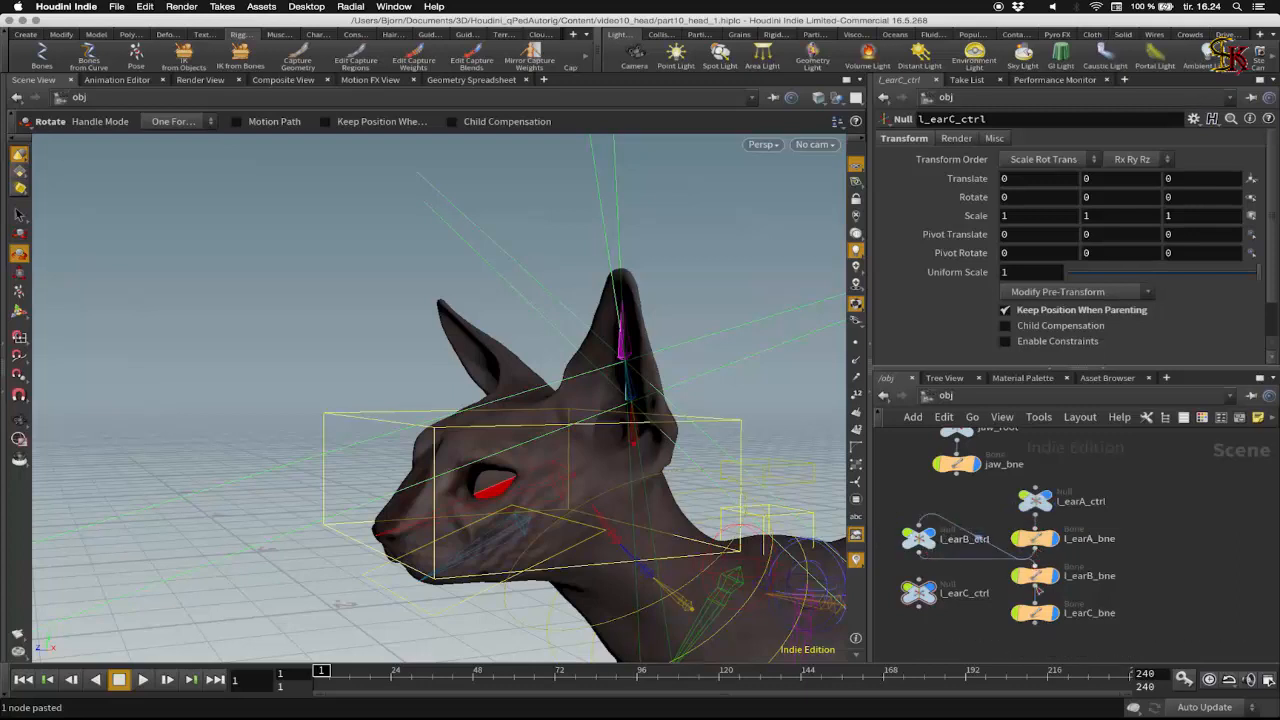
pyautogui.click(1036, 589)
pyautogui.click(921, 583)
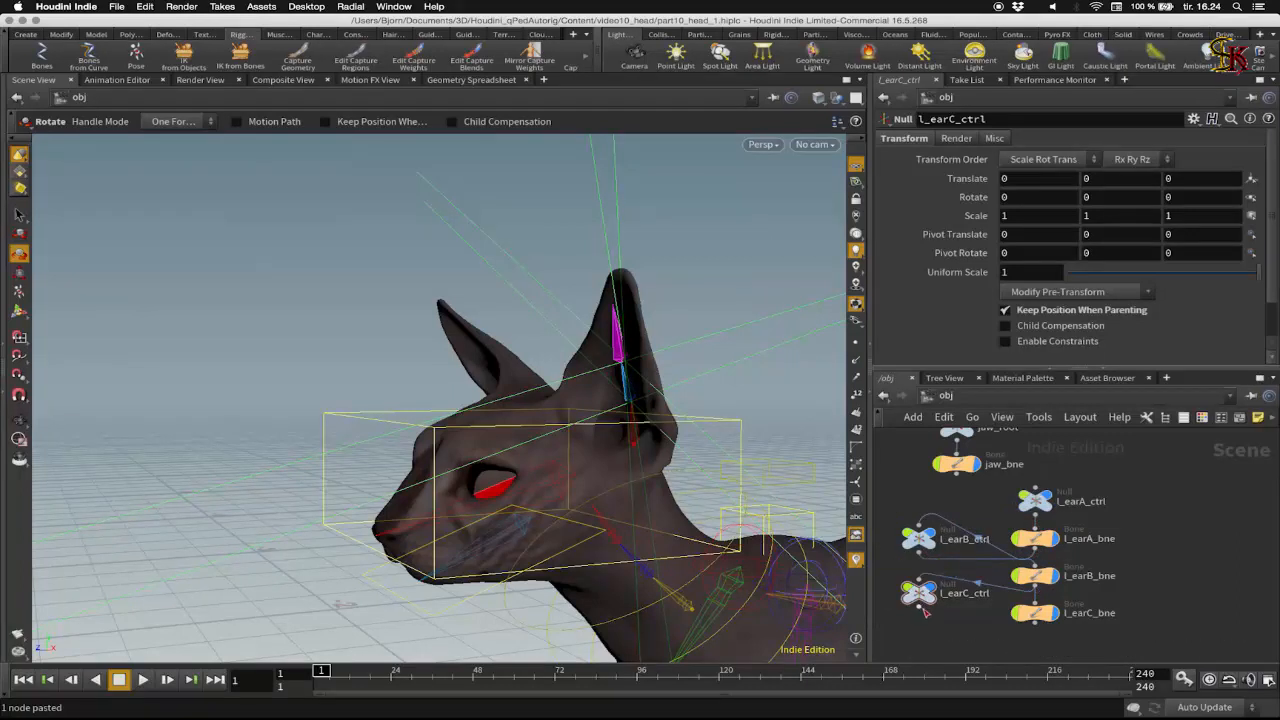
pyautogui.click(920, 606)
pyautogui.click(1034, 606)
pyautogui.moveTo(1028, 540); pyautogui.dragTo(1038, 534)
# - Set the control type of the three left ear controls to Control SOP Input
pyautogui.moveTo(953, 614); pyautogui.dragTo(954, 612)
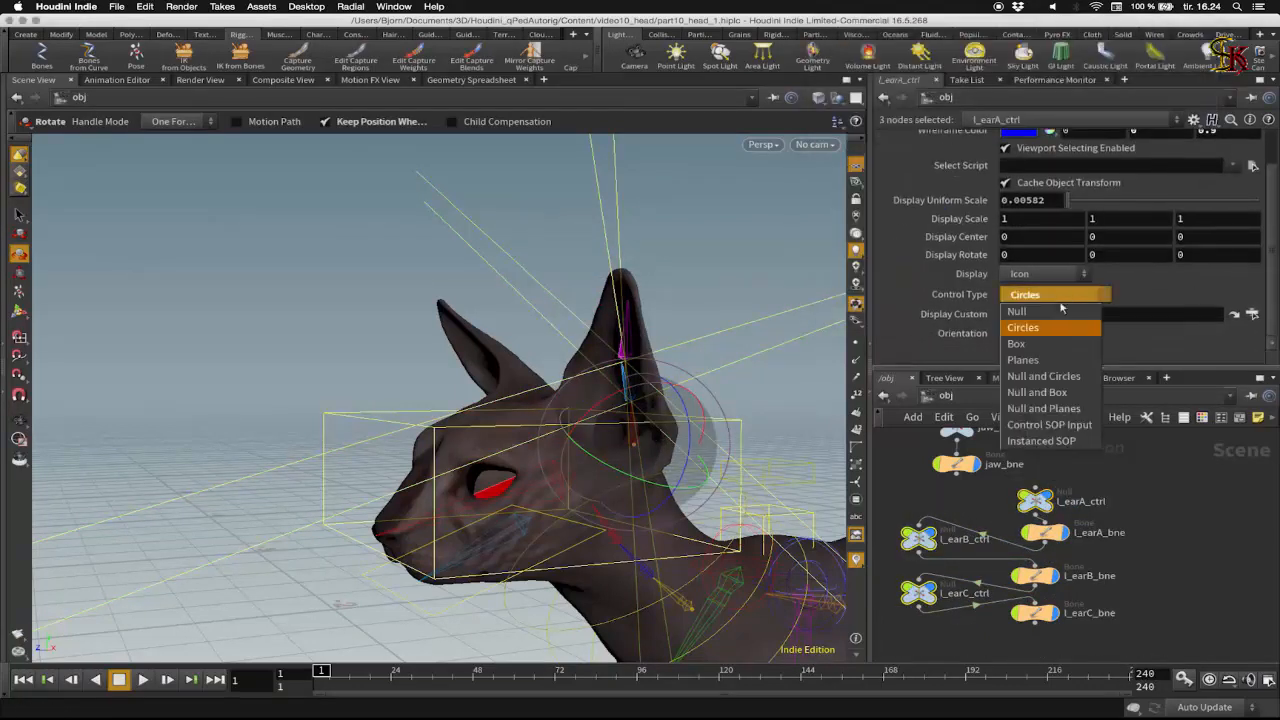
pyautogui.click(1057, 430)
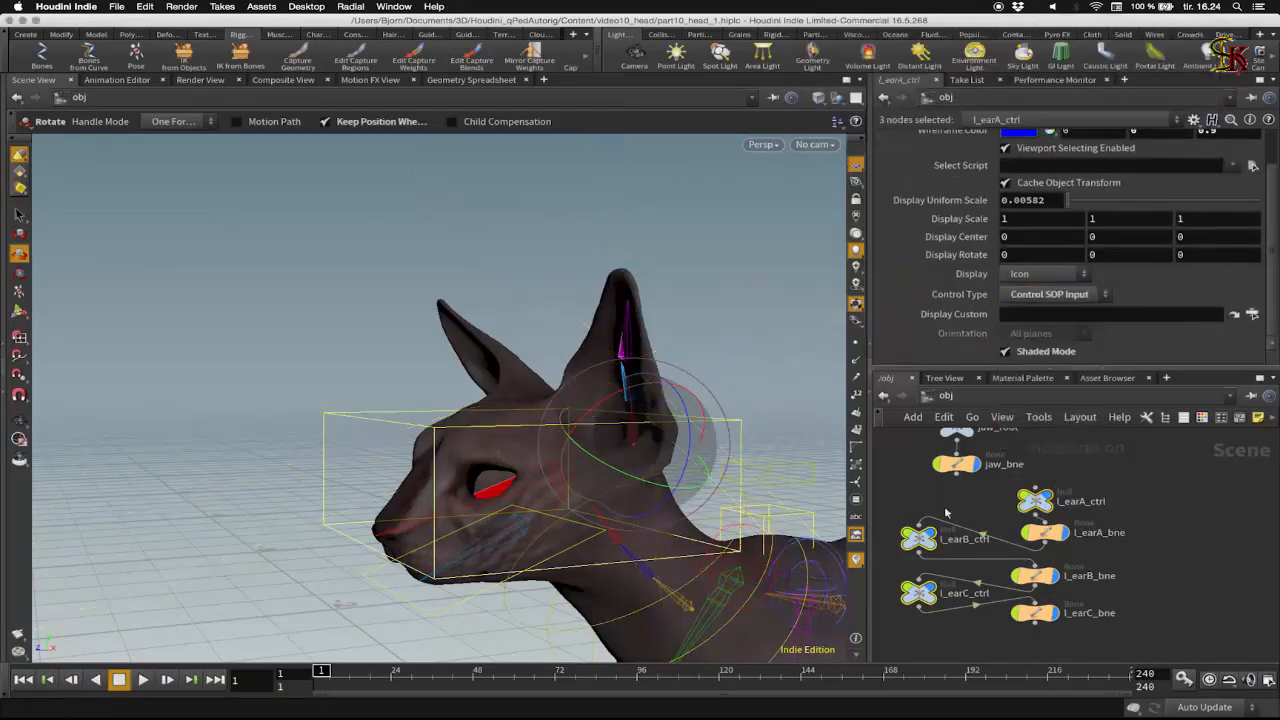
# - Set the uniform scale of circle1 inside l_earA_ctrl to 0.03 and l_earC_ctrl's display uniform scale to about 0.66
pyautogui.click(969, 467)
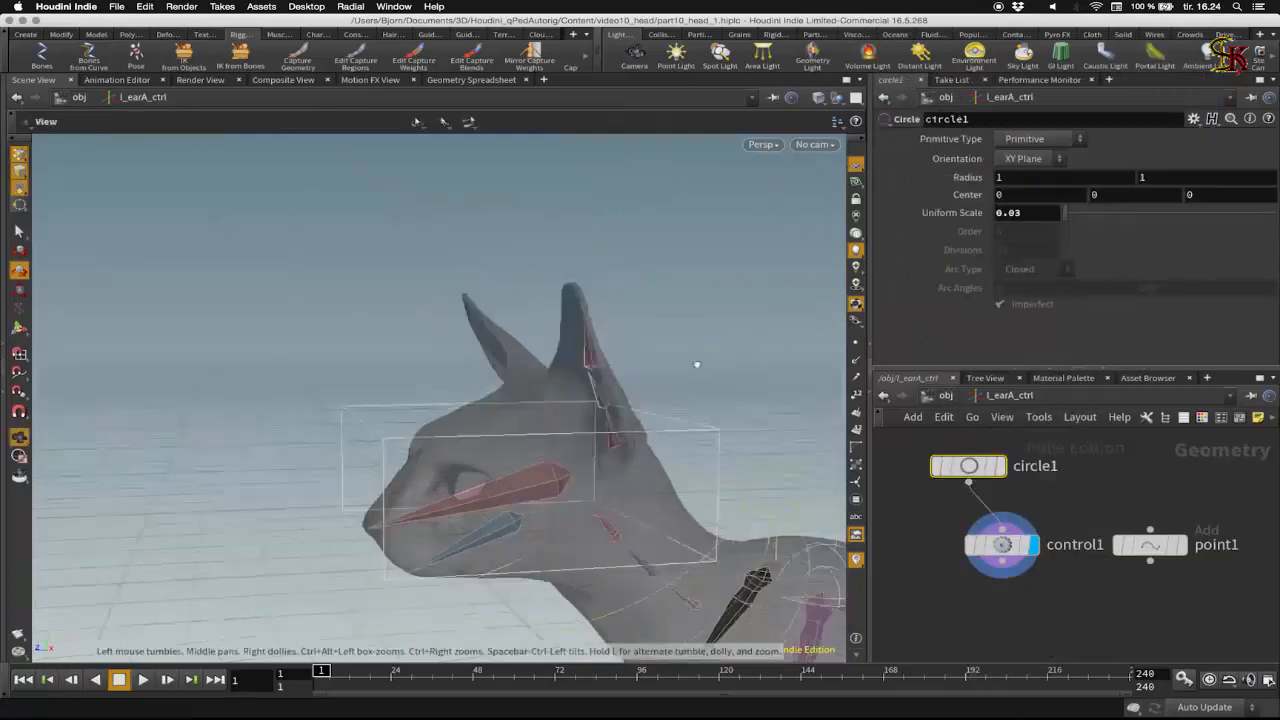
pyautogui.moveTo(1080, 214); pyautogui.dragTo(1069, 215)
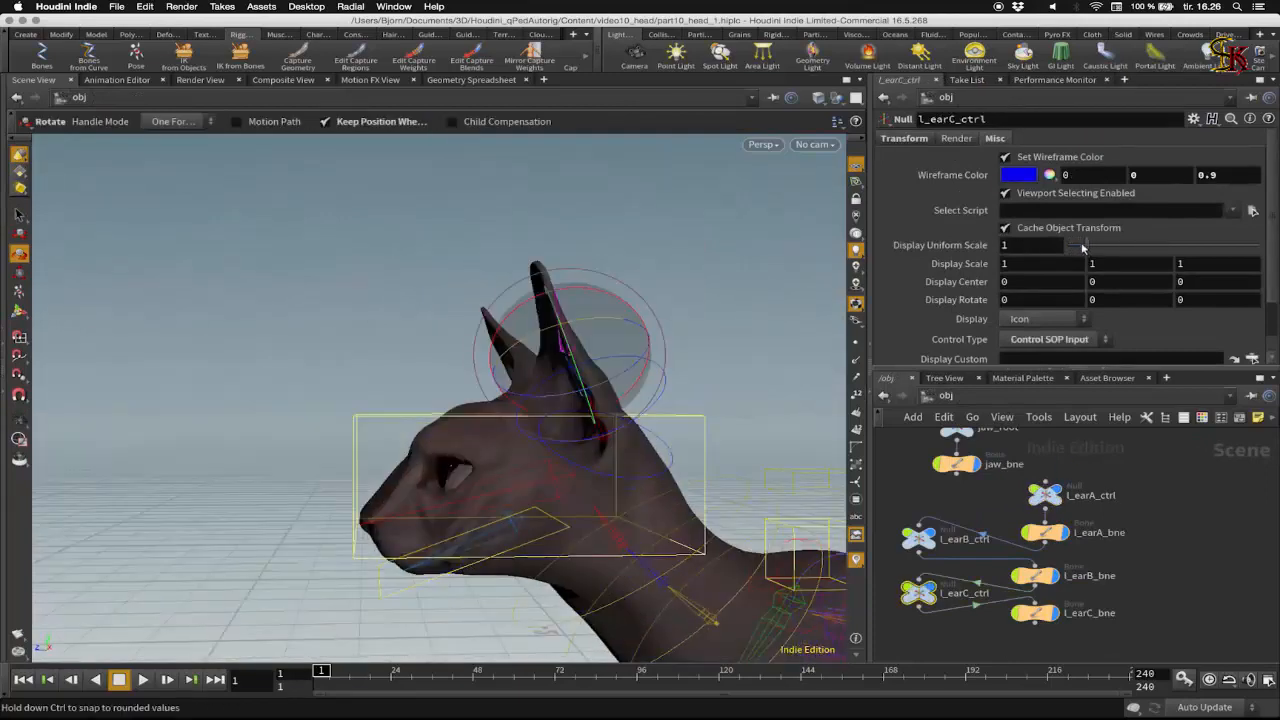
pyautogui.moveTo(1070, 246); pyautogui.dragTo(1080, 248)
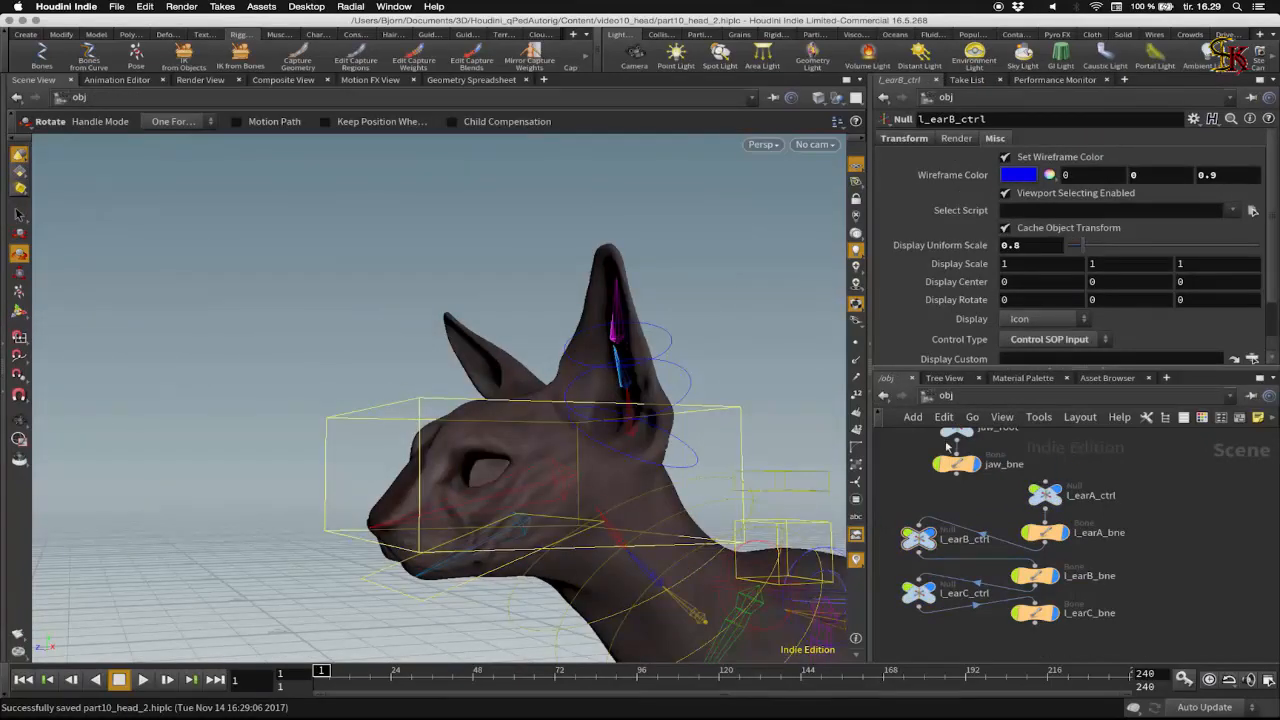
# - Parent l_earA_ctrl to head_bne in the network
pyautogui.moveTo(992, 503); pyautogui.dragTo(1022, 539, button='middle')
pyautogui.scroll(-2, 952, 516)
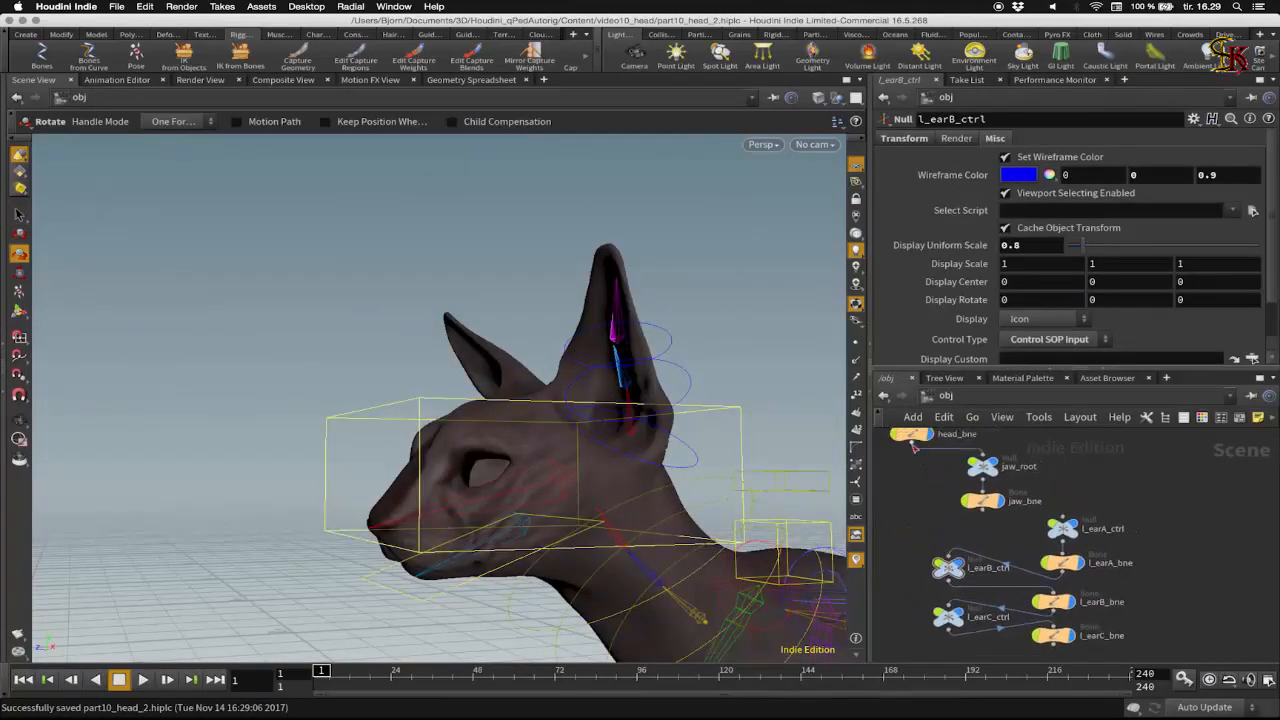
pyautogui.moveTo(1065, 462)
pyautogui.mouseDown(button='middle')
pyautogui.moveTo(1072, 482)
pyautogui.moveTo(1067, 440)
pyautogui.mouseUp(button='middle')
# - Mirror the six left ear controls and bones across the YZ plane with the new prefix r_
pyautogui.click(70, 34)
pyautogui.click(104, 56)
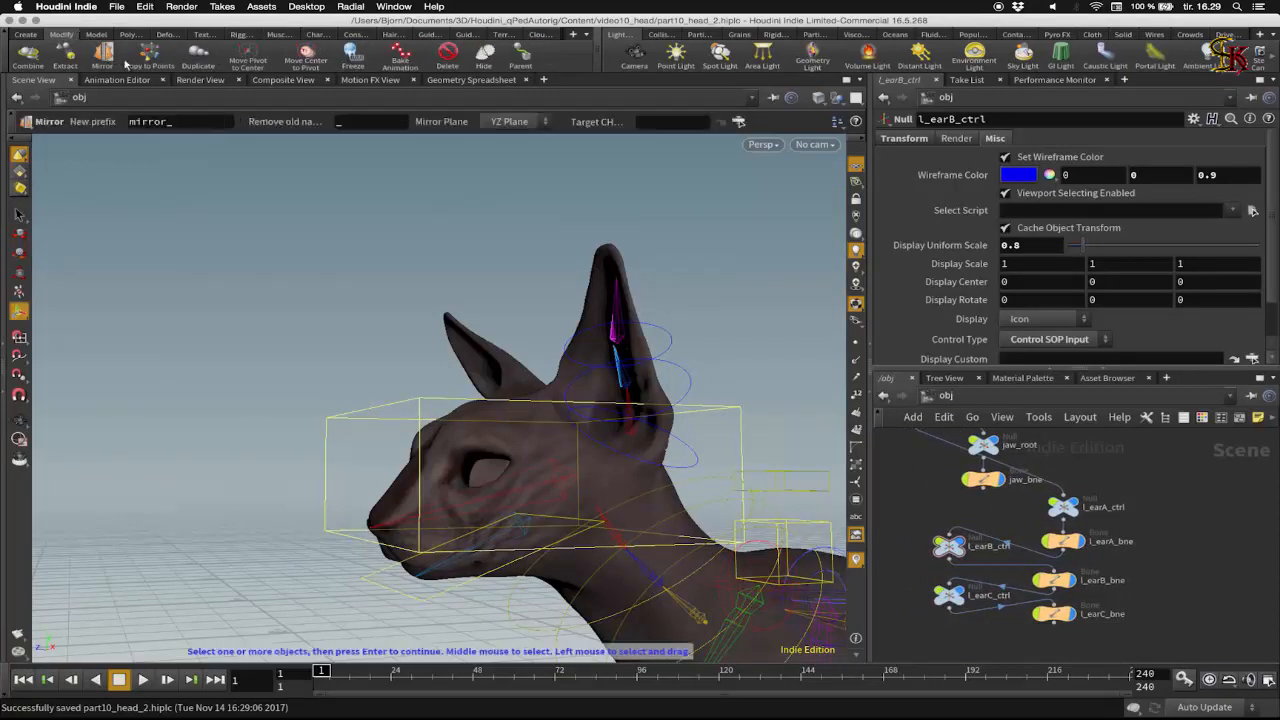
pyautogui.moveTo(1189, 508); pyautogui.dragTo(945, 608)
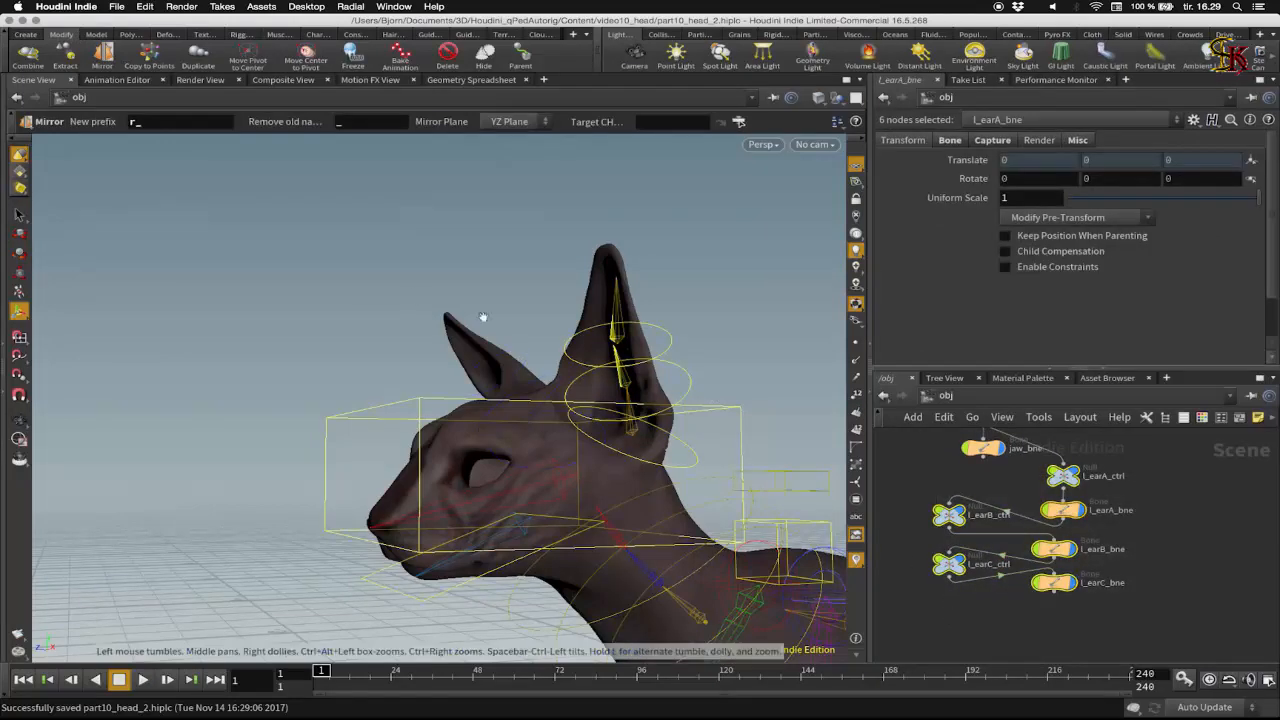
pyautogui.keyDown('alt'); pyautogui.moveTo(402, 306); pyautogui.dragTo(508, 314); pyautogui.keyUp('alt')
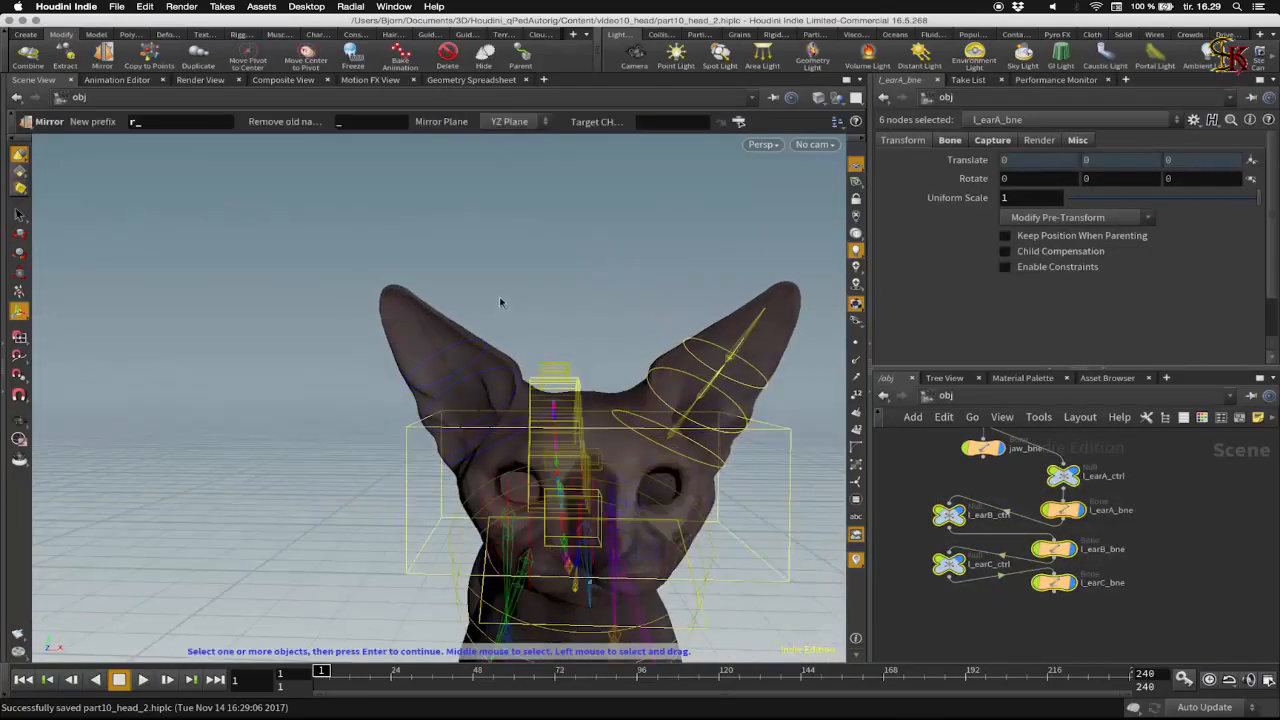
pyautogui.press('Return')
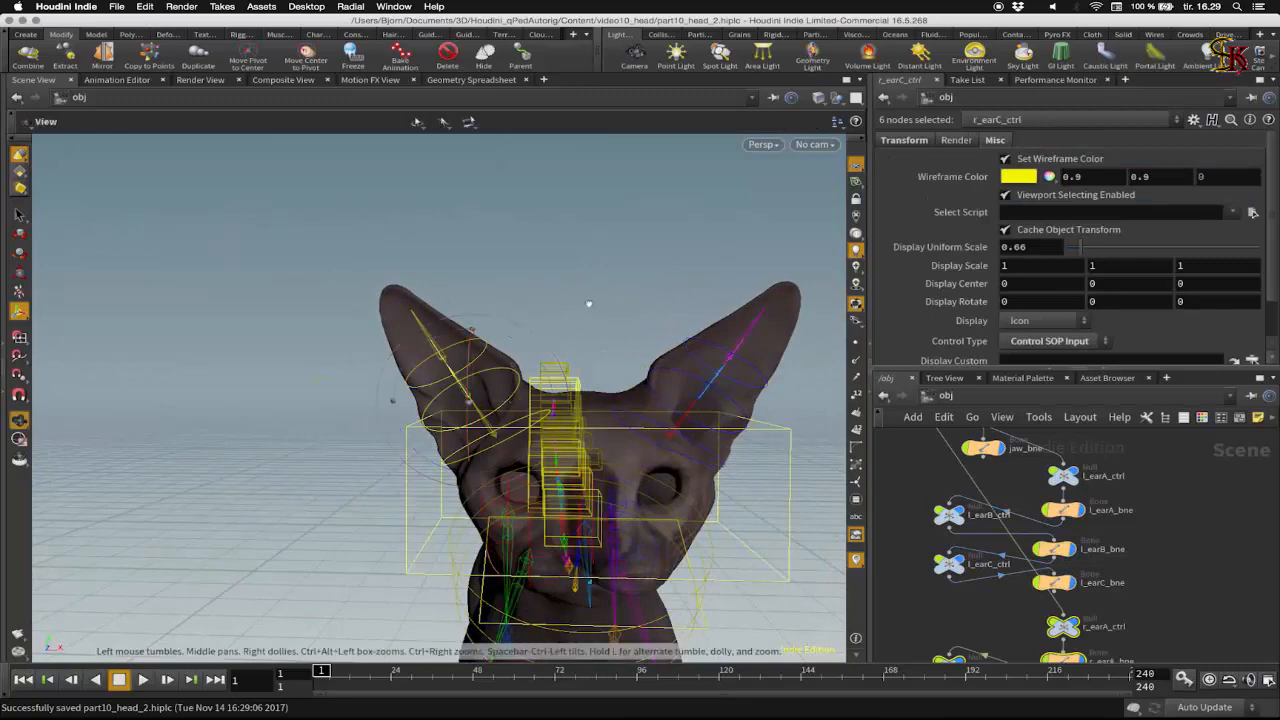
# - Move the mirrored right ear nodes beside the left ear chain in the network
pyautogui.keyDown('alt'); pyautogui.moveTo(545, 301); pyautogui.dragTo(800, 310); pyautogui.keyUp('alt')
pyautogui.moveTo(1122, 511); pyautogui.dragTo(1096, 472, button='middle')
pyautogui.moveTo(1042, 622); pyautogui.dragTo(1237, 456)
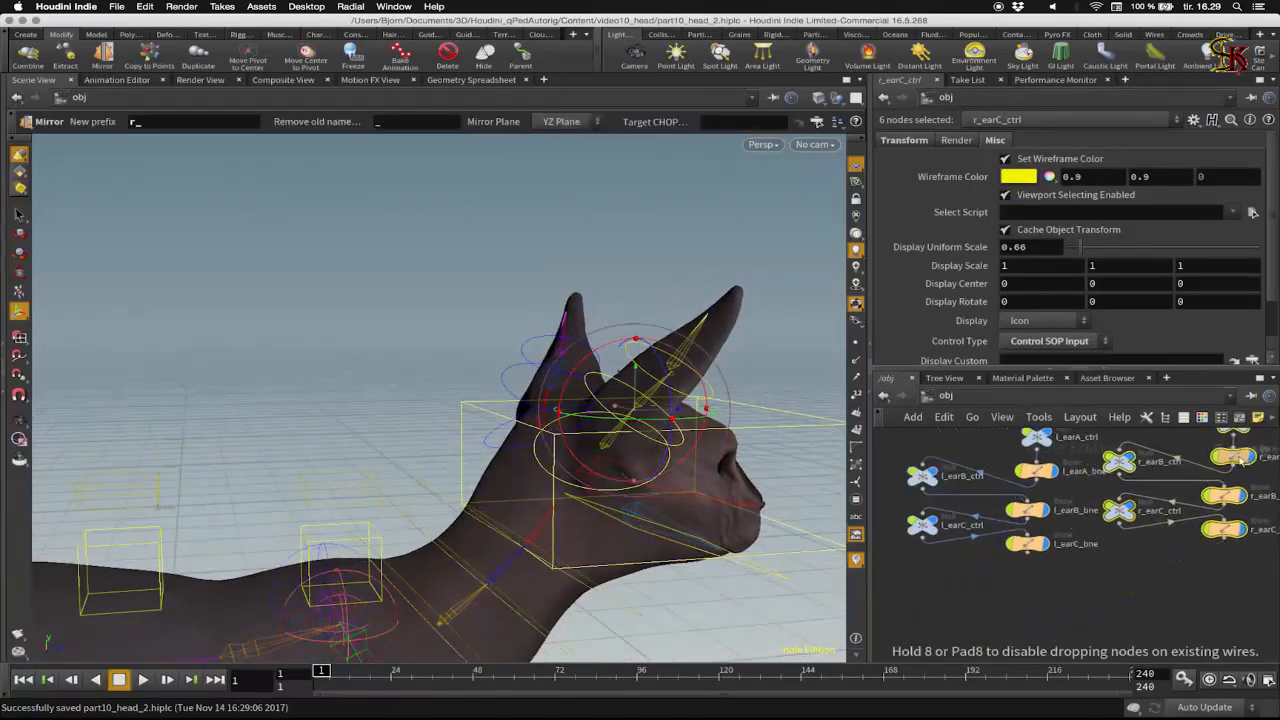
pyautogui.moveTo(1118, 551); pyautogui.dragTo(1020, 613, button='middle')
pyautogui.moveTo(1136, 487); pyautogui.dragTo(1185, 486)
# - Change the wireframe color of r_earA_ctrl, r_earB_ctrl and r_earC_ctrl to red (0.9, 0, 0) and deselect them
pyautogui.click(1075, 502)
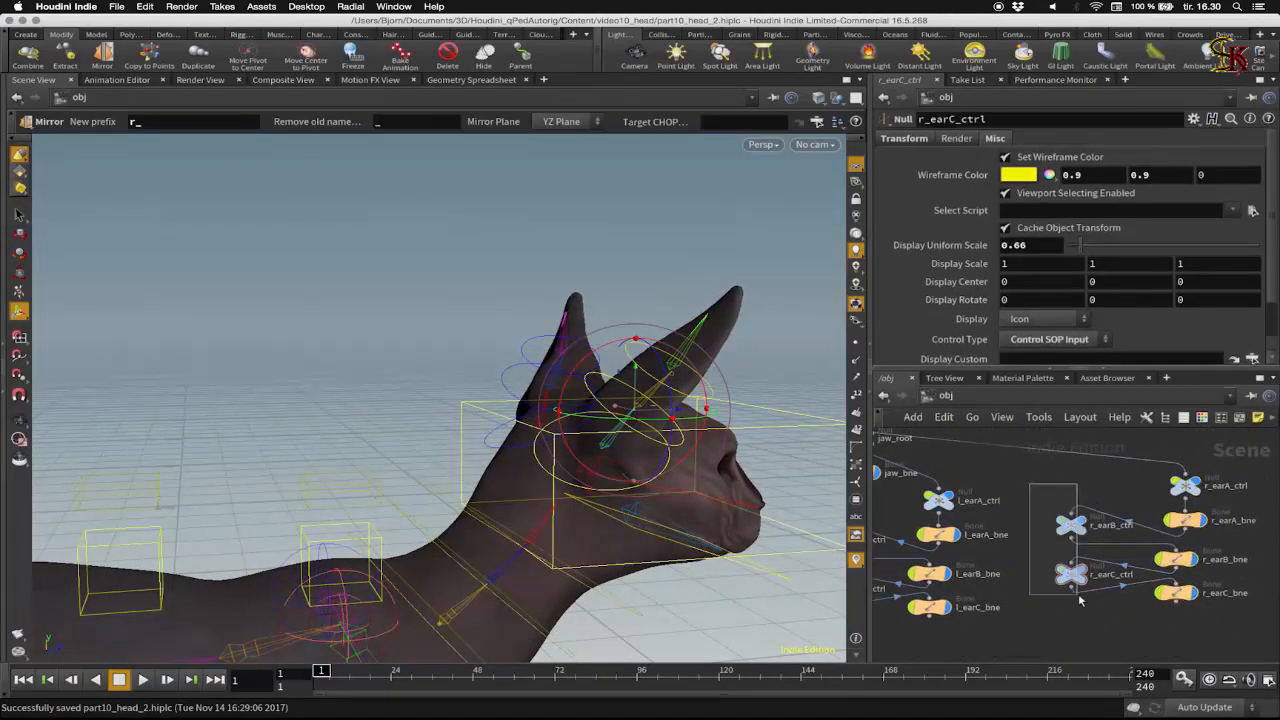
pyautogui.moveTo(1080, 600); pyautogui.dragTo(1080, 600)
pyautogui.keyDown('shift'); pyautogui.click(1185, 487); pyautogui.keyUp('shift')
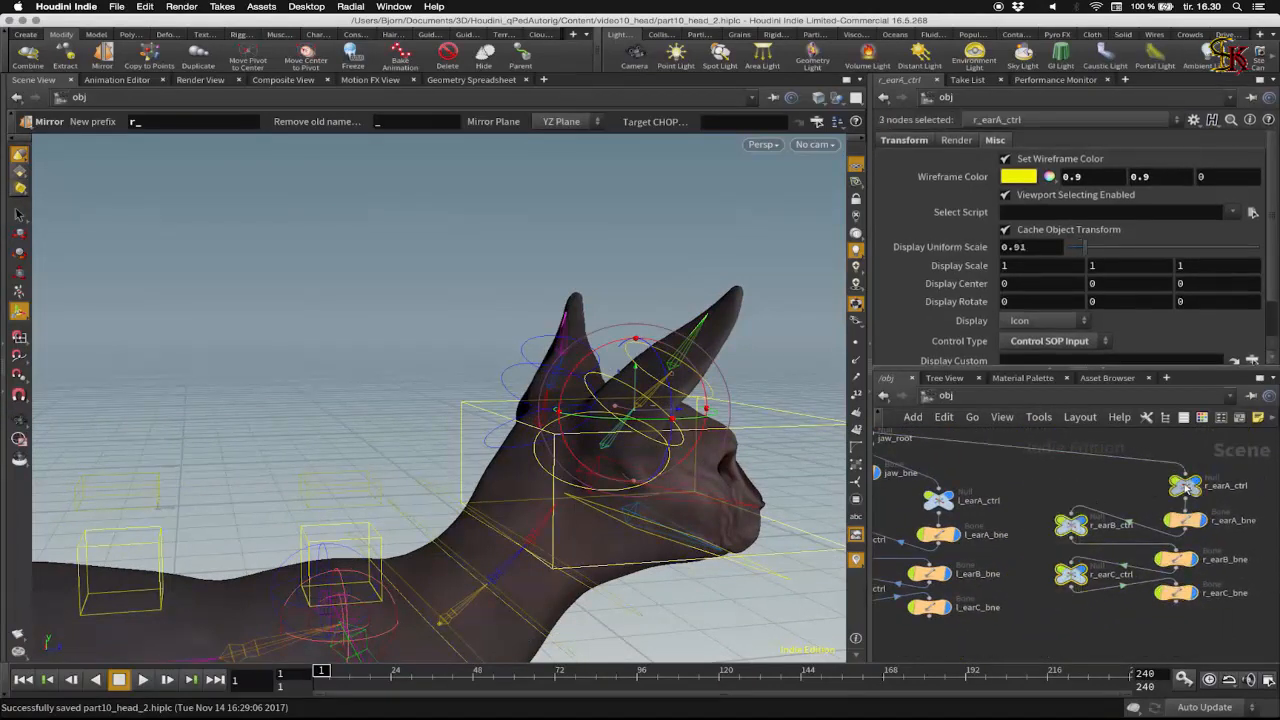
pyautogui.click(1012, 175)
pyautogui.click(970, 87)
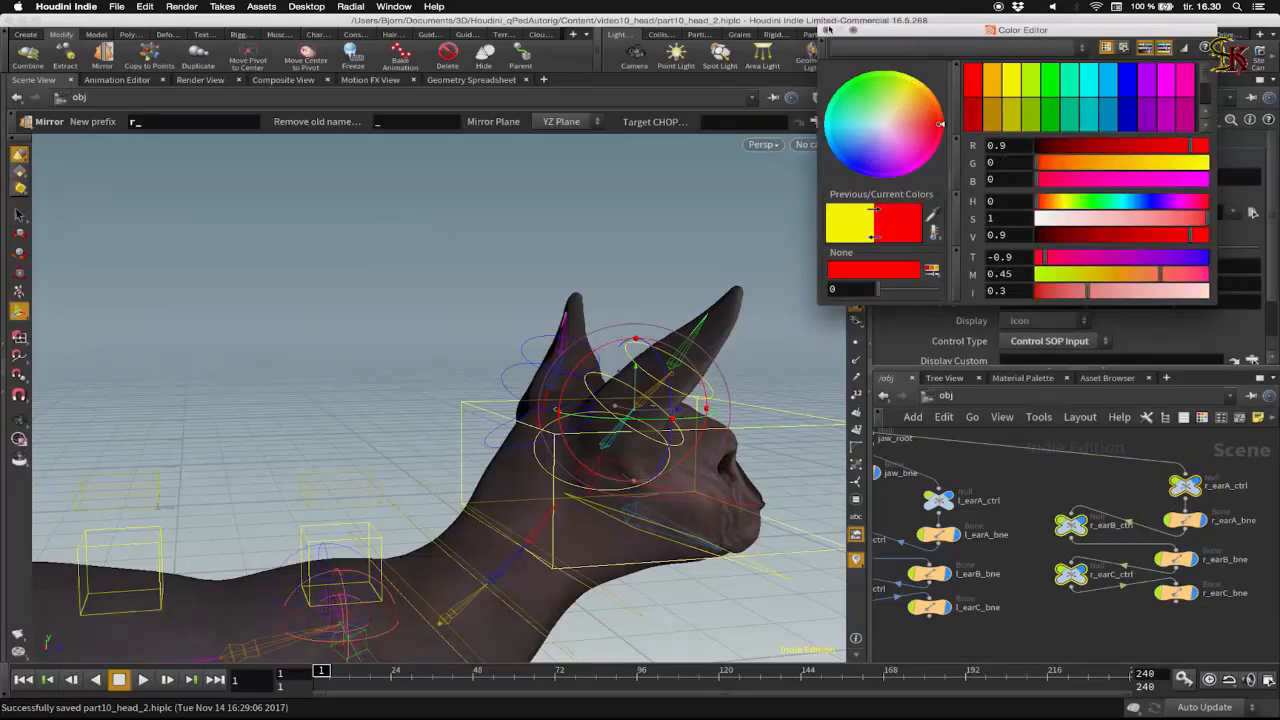
pyautogui.click(826, 30)
pyautogui.keyDown('alt'); pyautogui.moveTo(700, 262); pyautogui.dragTo(733, 369); pyautogui.keyUp('alt')
pyautogui.press('t')
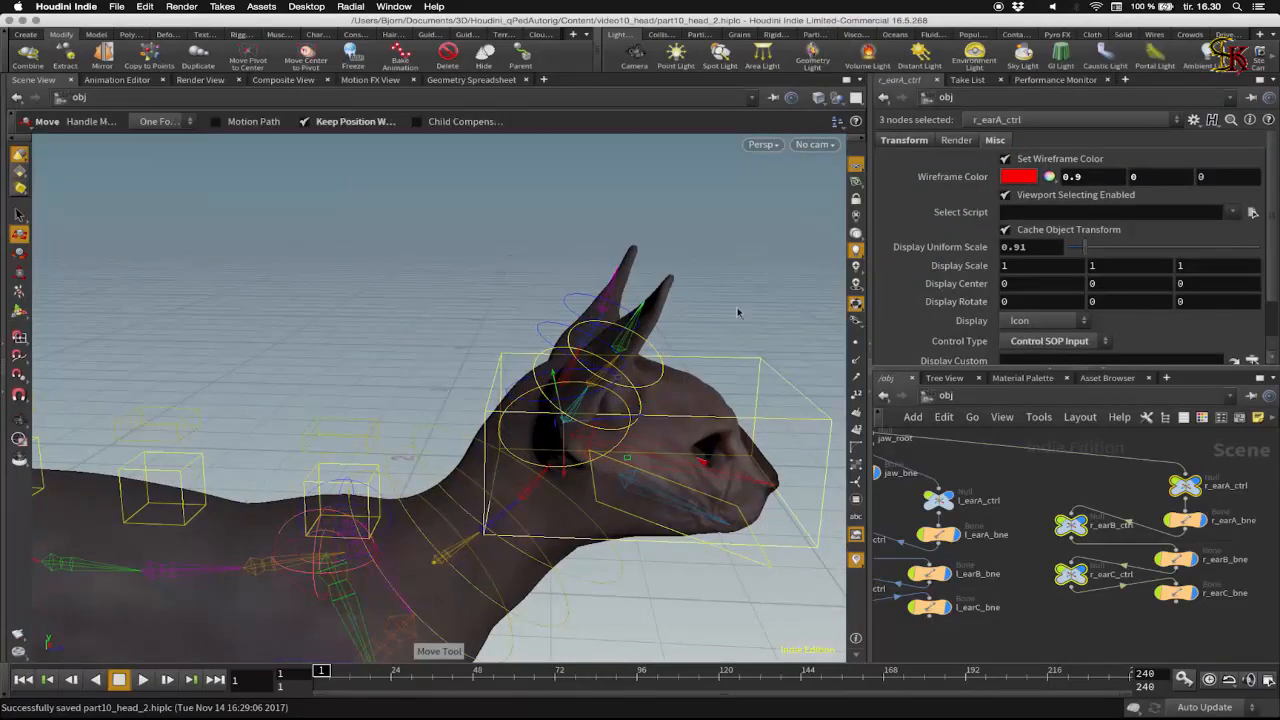
pyautogui.click(746, 318)
pyautogui.keyDown('alt'); pyautogui.moveTo(729, 323); pyautogui.dragTo(534, 337); pyautogui.keyUp('alt')
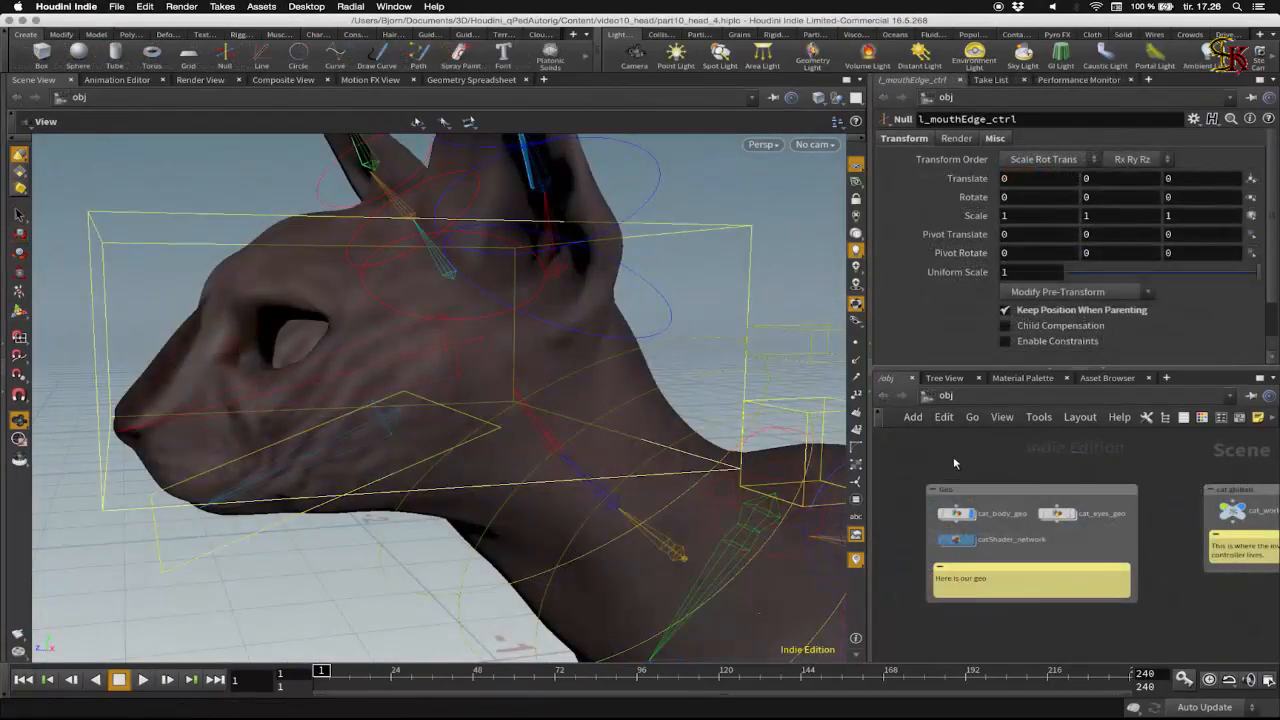
# - Open the contents of cat_body_geo and add a Blend Shapes node below catGeometry
pyautogui.click(954, 514)
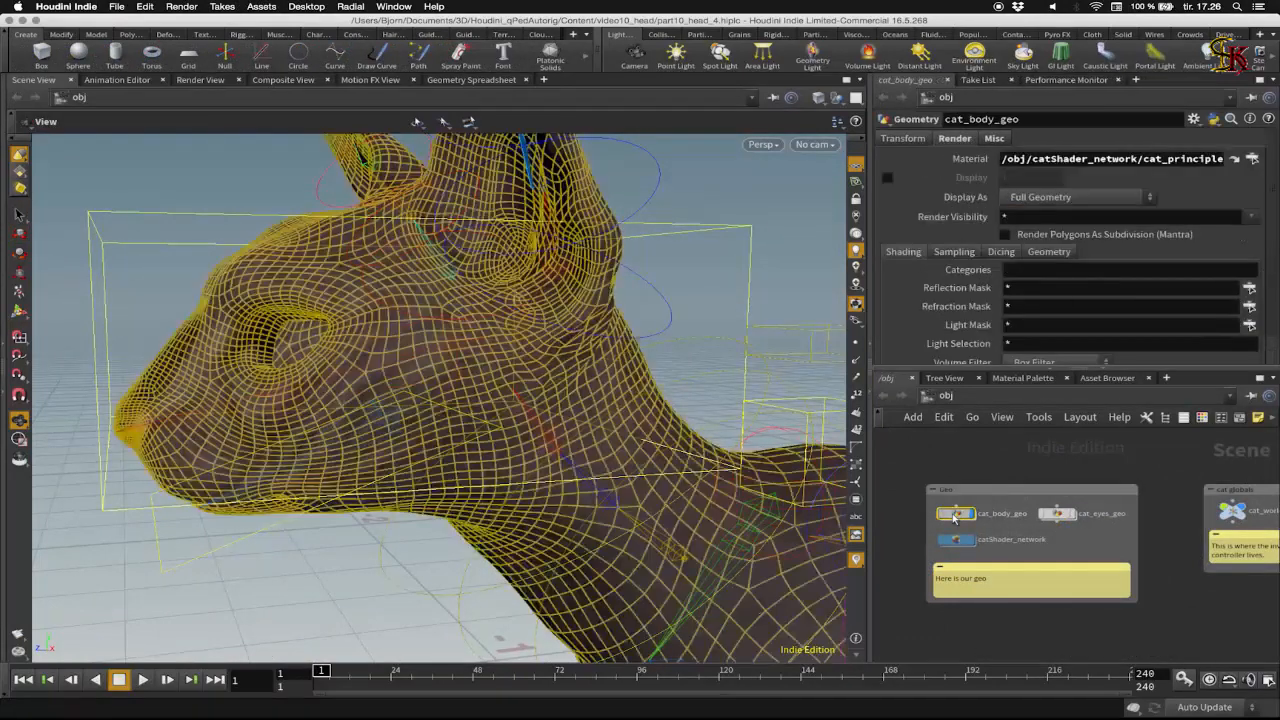
pyautogui.doubleClick(533, 453)
pyautogui.moveTo(1031, 471); pyautogui.dragTo(929, 452, button='middle')
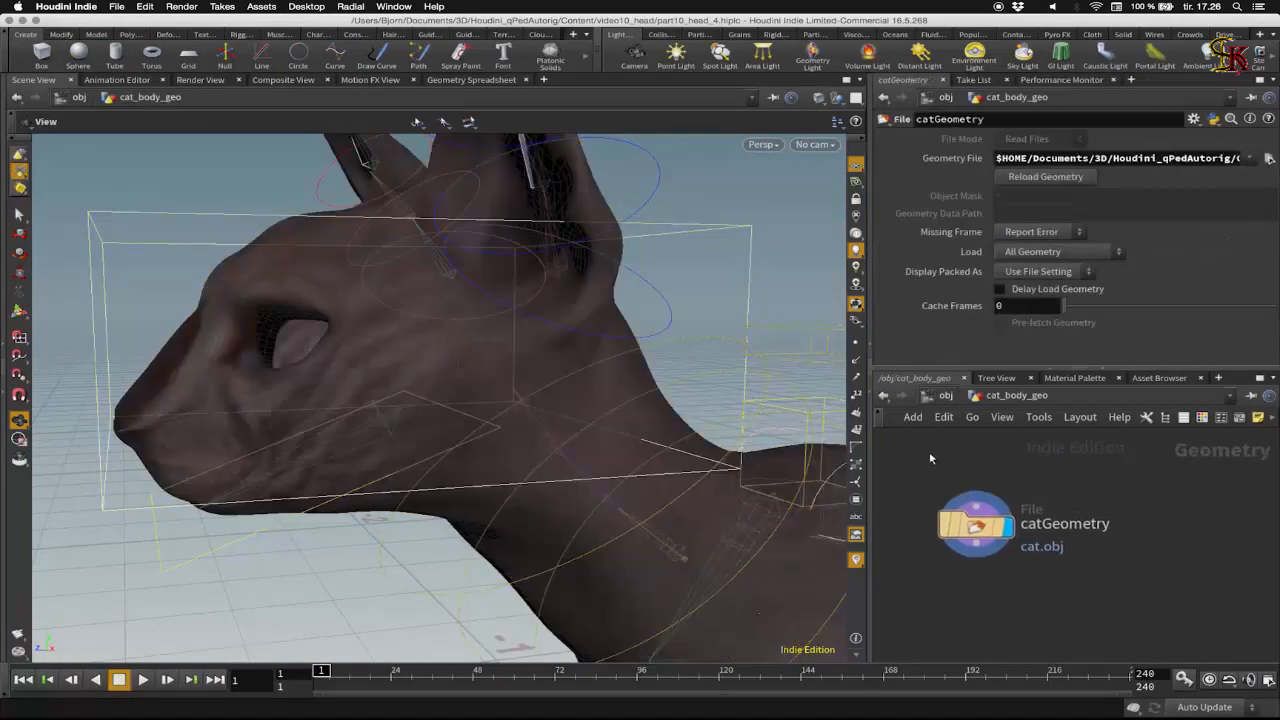
pyautogui.scroll(-1, 922, 457)
pyautogui.moveTo(956, 569); pyautogui.dragTo(962, 548, button='middle')
pyautogui.press('Tab')
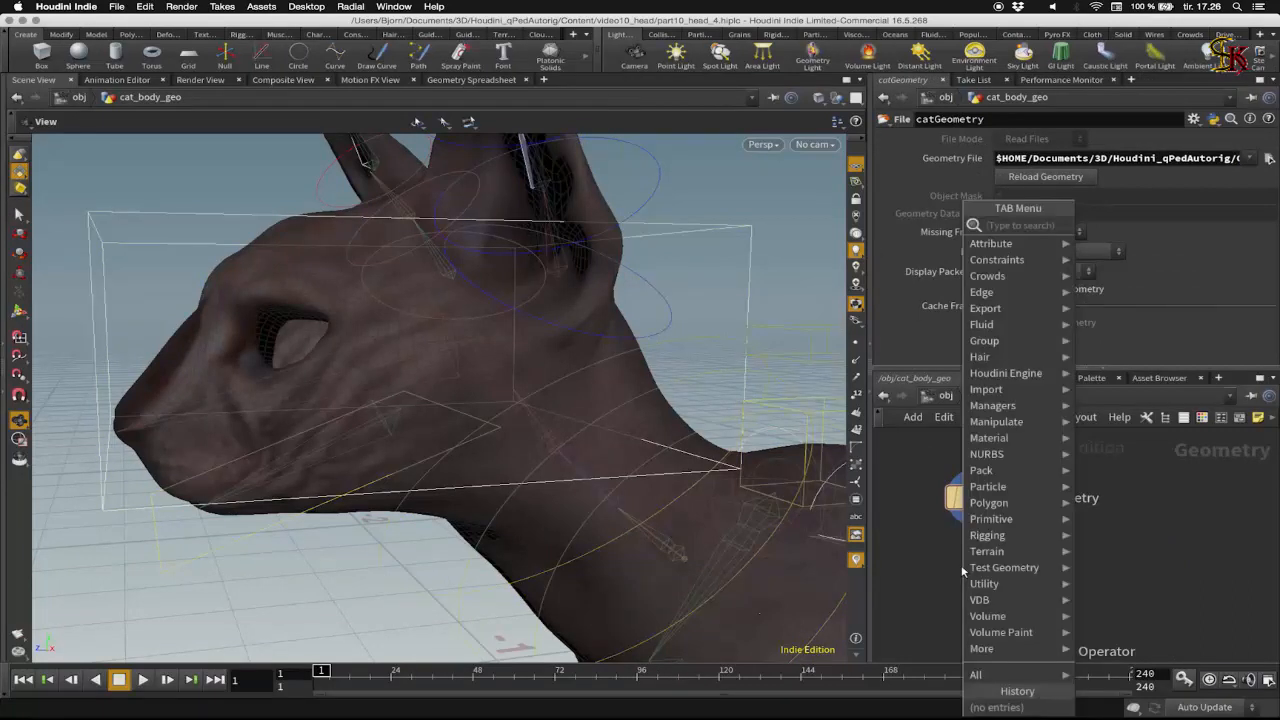
pyautogui.write('blend')
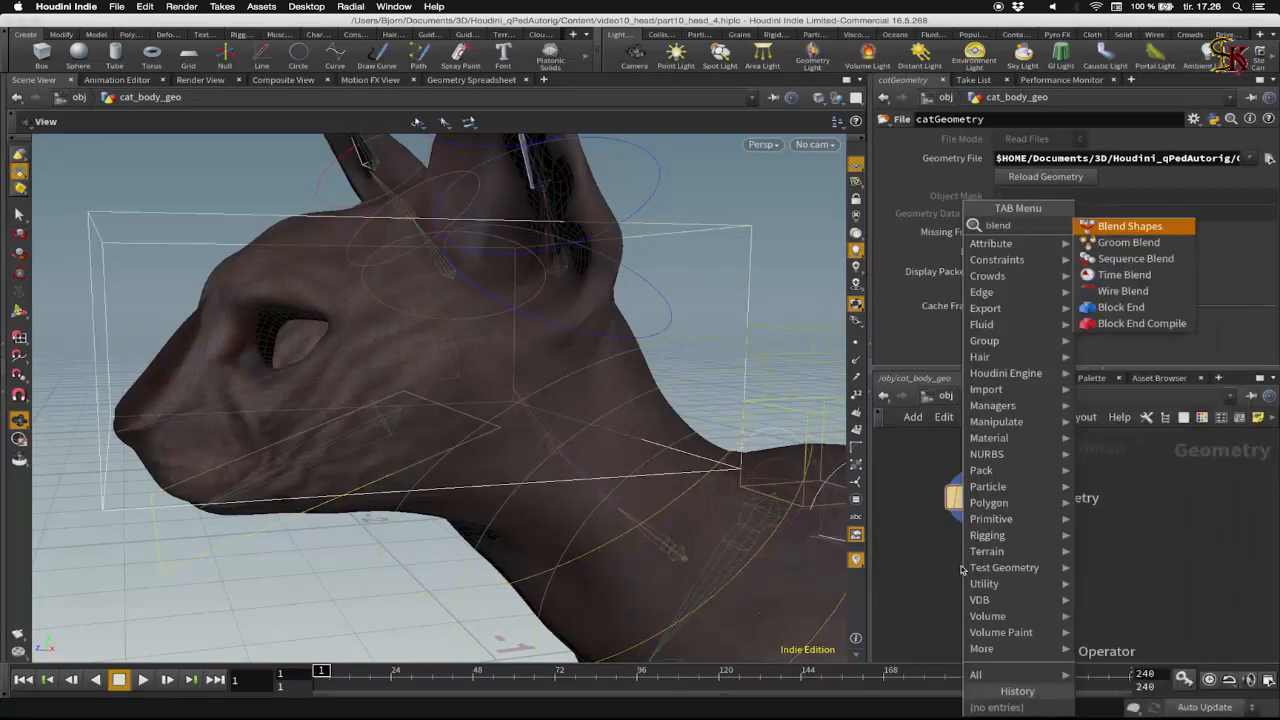
pyautogui.write('sh')
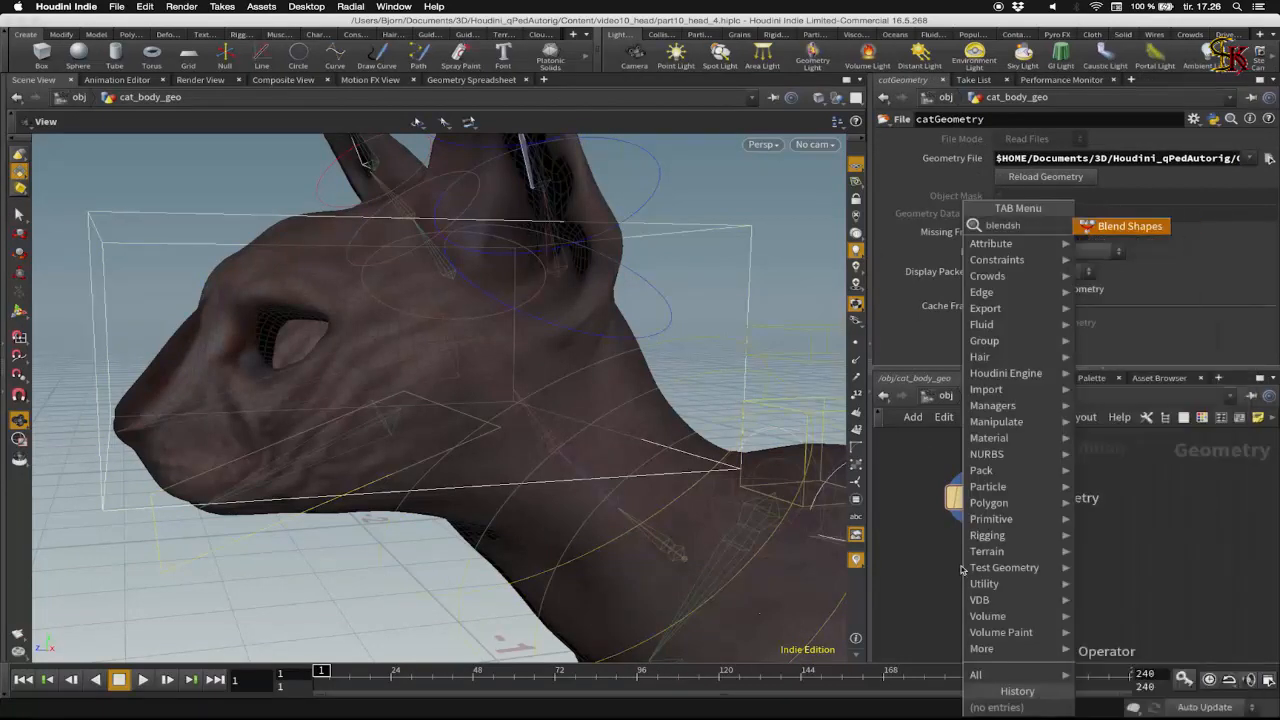
pyautogui.press('Return')
pyautogui.click(993, 582)
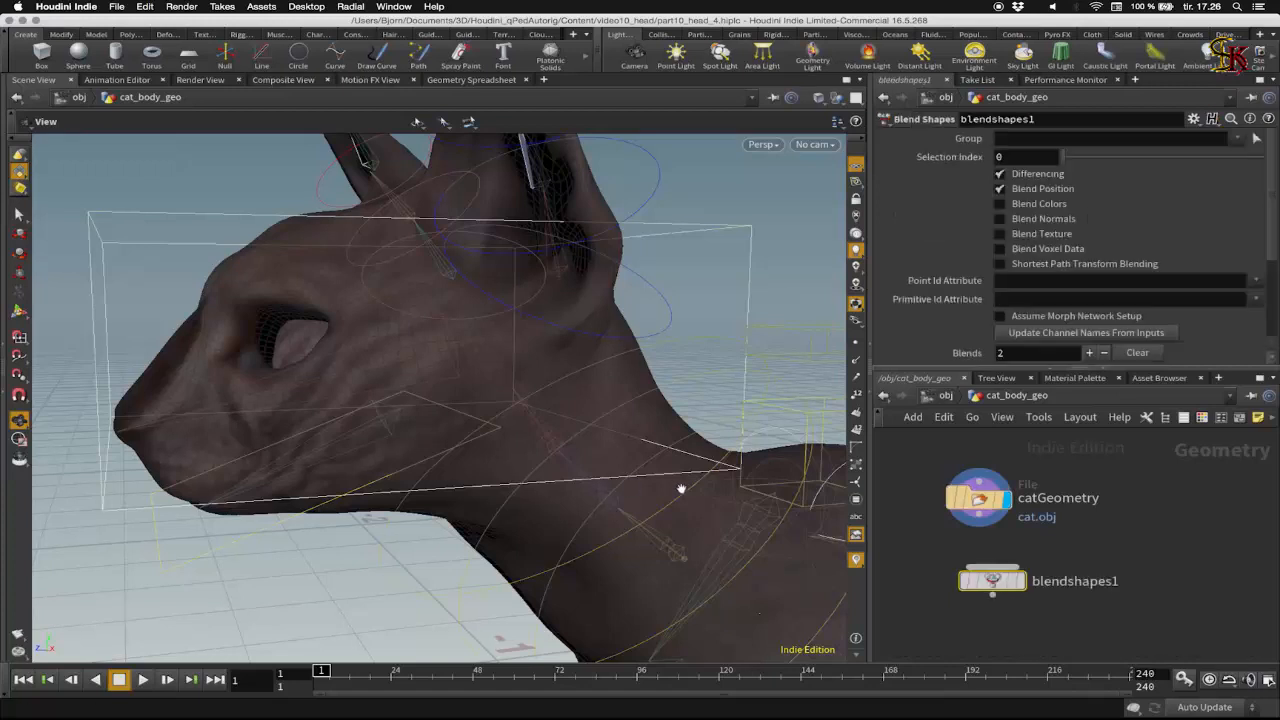
# - Connect catGeometry to the Blend Shapes node, make it the displayed node and align it beneath catGeometry
pyautogui.click(992, 567)
pyautogui.moveTo(1023, 590); pyautogui.dragTo(1009, 571)
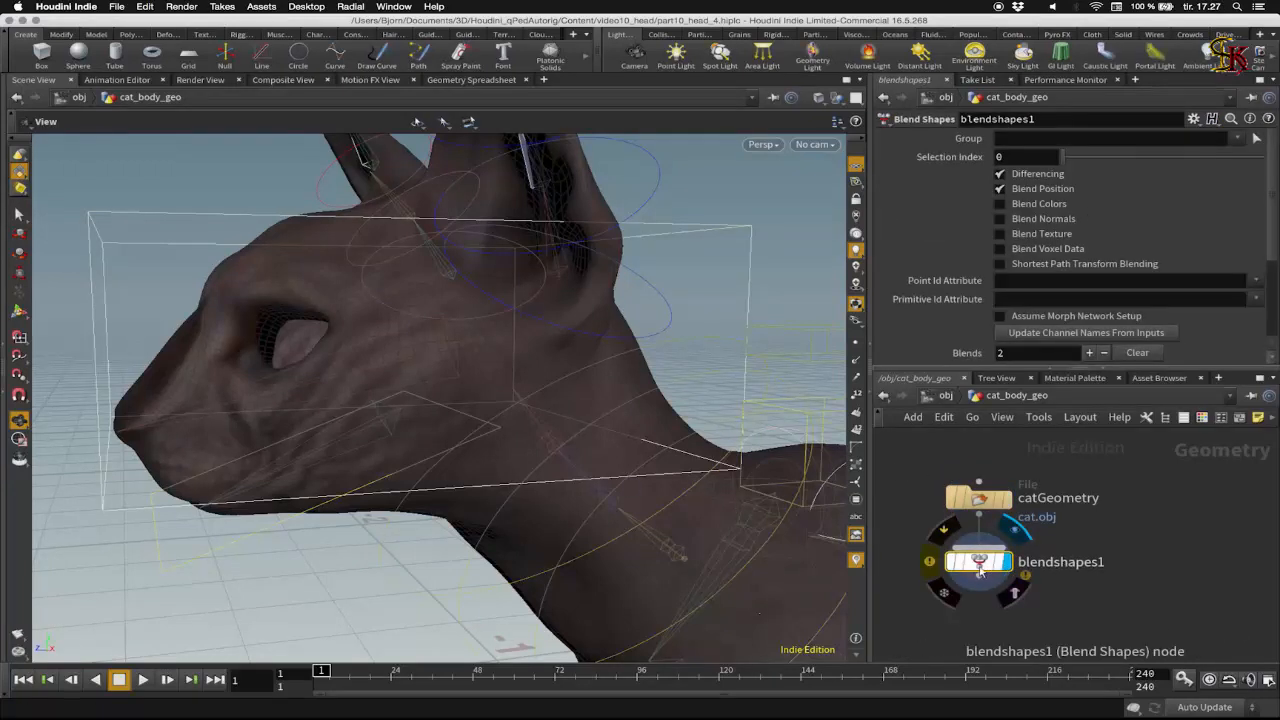
pyautogui.press('l')
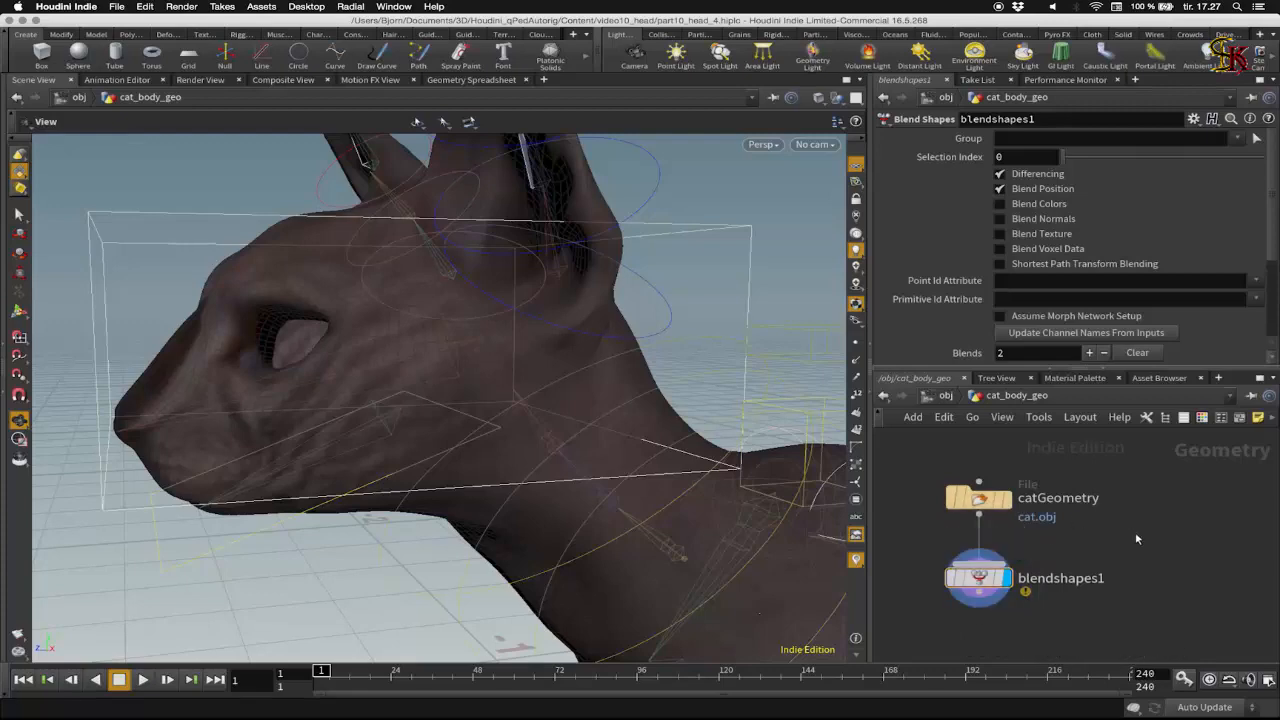
# - Add a File node beside catGeometry and name it l_mouthEdgeBack_shp
pyautogui.press('Tab')
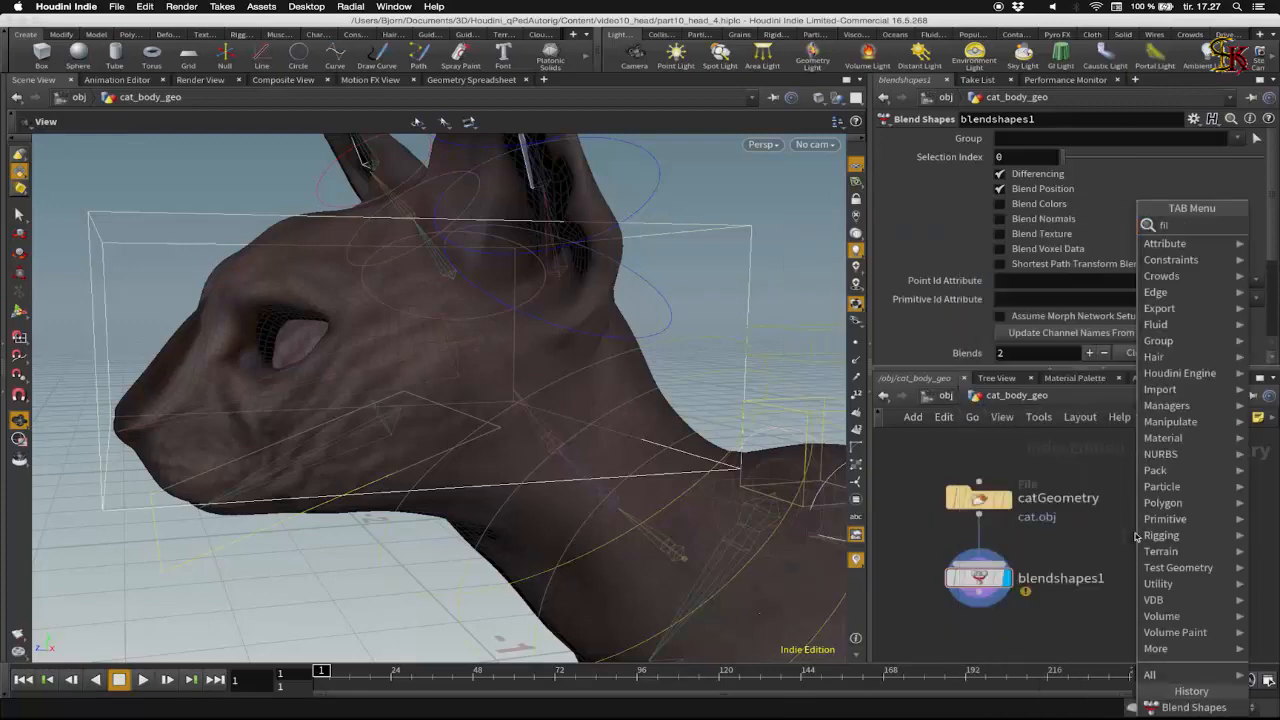
pyautogui.click(1193, 707)
pyautogui.click(1189, 511)
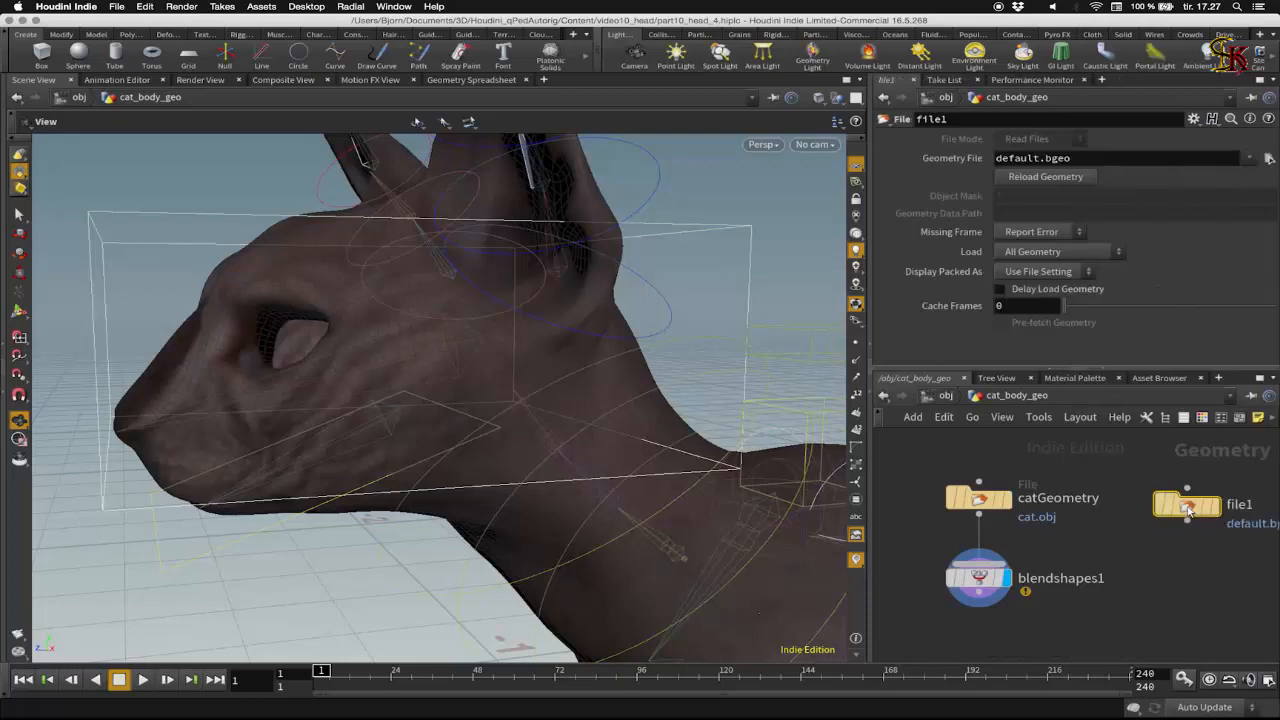
pyautogui.moveTo(1087, 524); pyautogui.dragTo(1027, 498, button='middle')
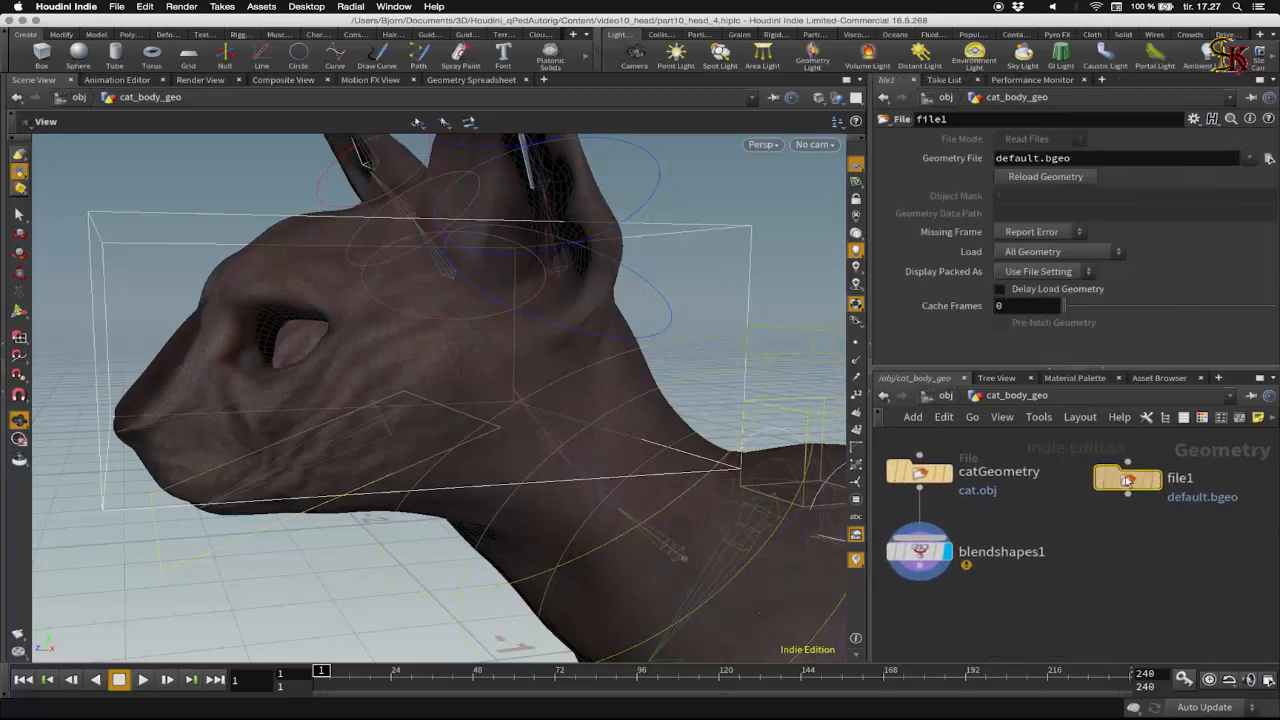
pyautogui.moveTo(1133, 481); pyautogui.dragTo(1115, 483)
pyautogui.click(1156, 482)
pyautogui.write('l_mouthEdgeBack_shp')
pyautogui.press('Return')
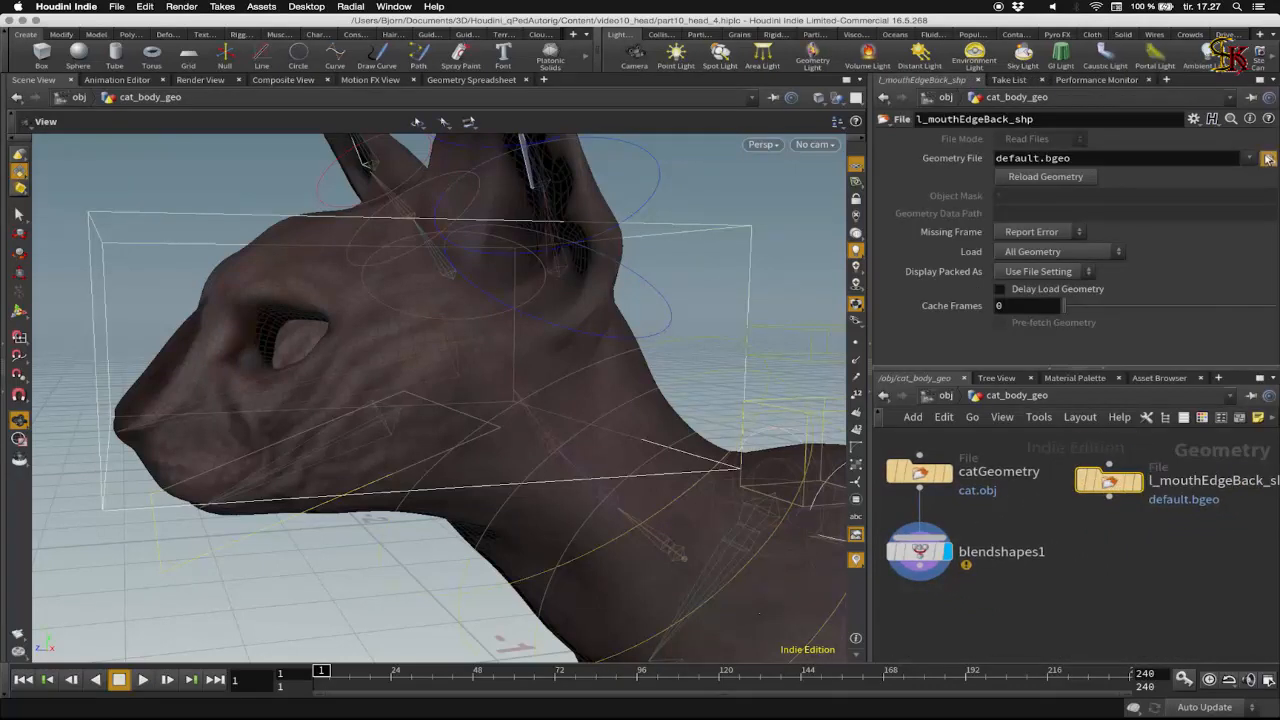
# - Load l_mouthEdgeBack_shp.obj from the Geo/shapes folder into the l_mouthEdgeBack_shp node
pyautogui.click(1268, 158)
pyautogui.click(851, 124)
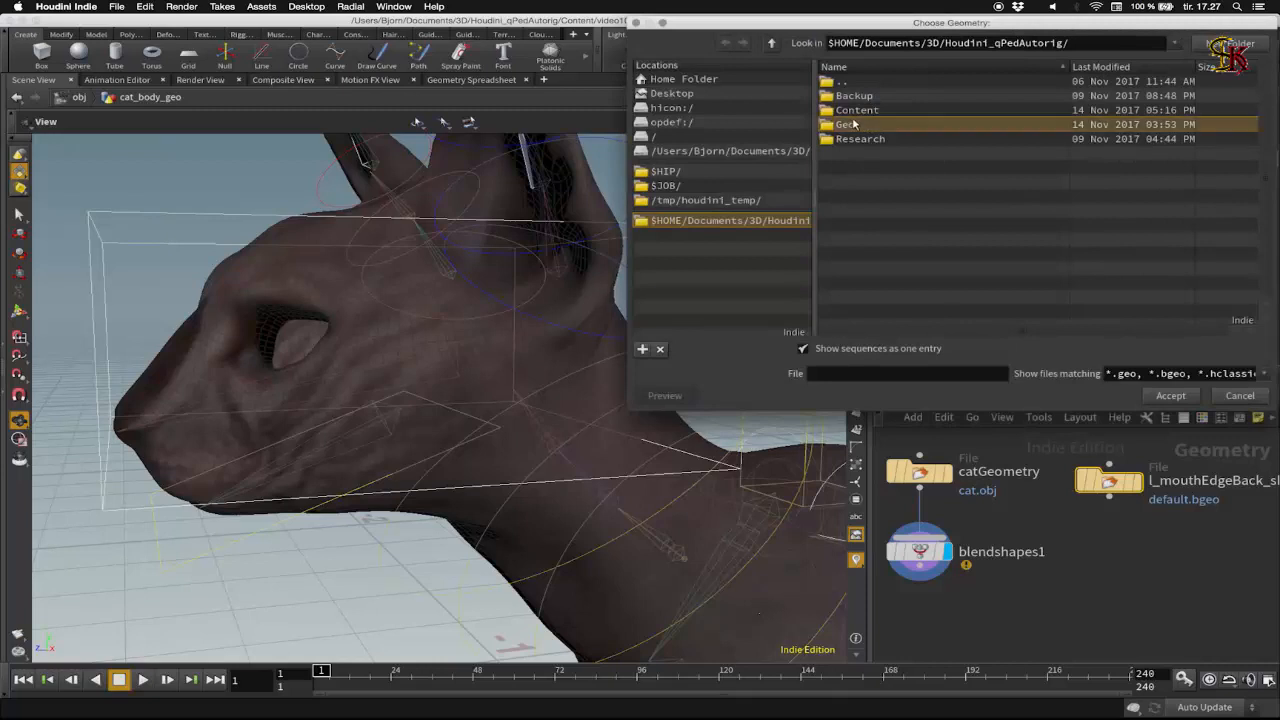
pyautogui.doubleClick(853, 124)
pyautogui.doubleClick(850, 96)
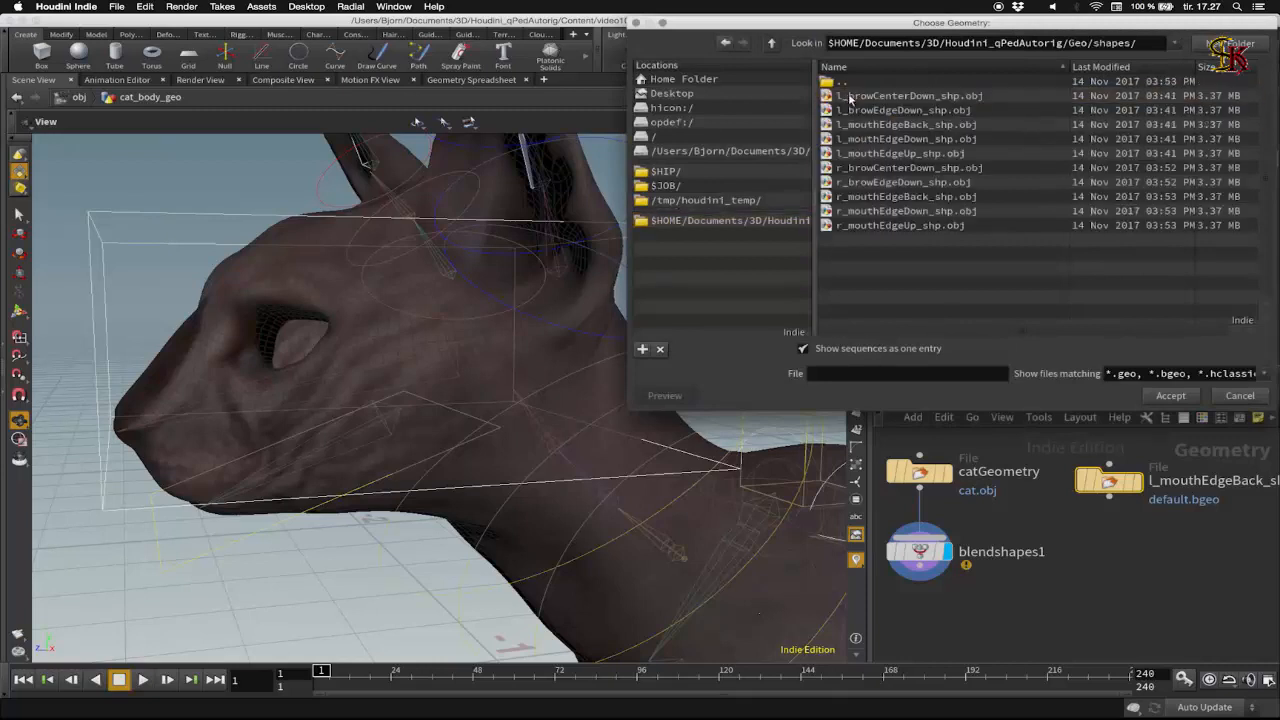
pyautogui.doubleClick(891, 125)
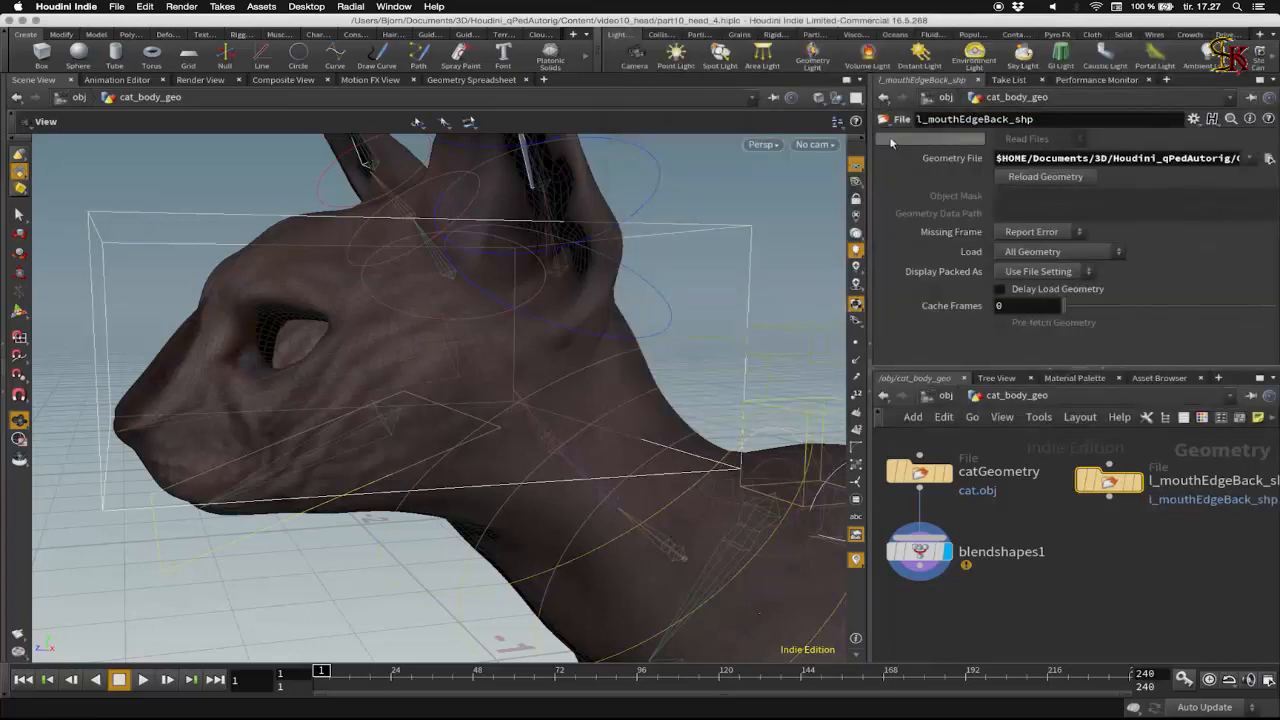
# - Wire l_mouthEdgeBack_shp into the Blend Shapes node as a blend source and move it closer
pyautogui.click(1111, 493)
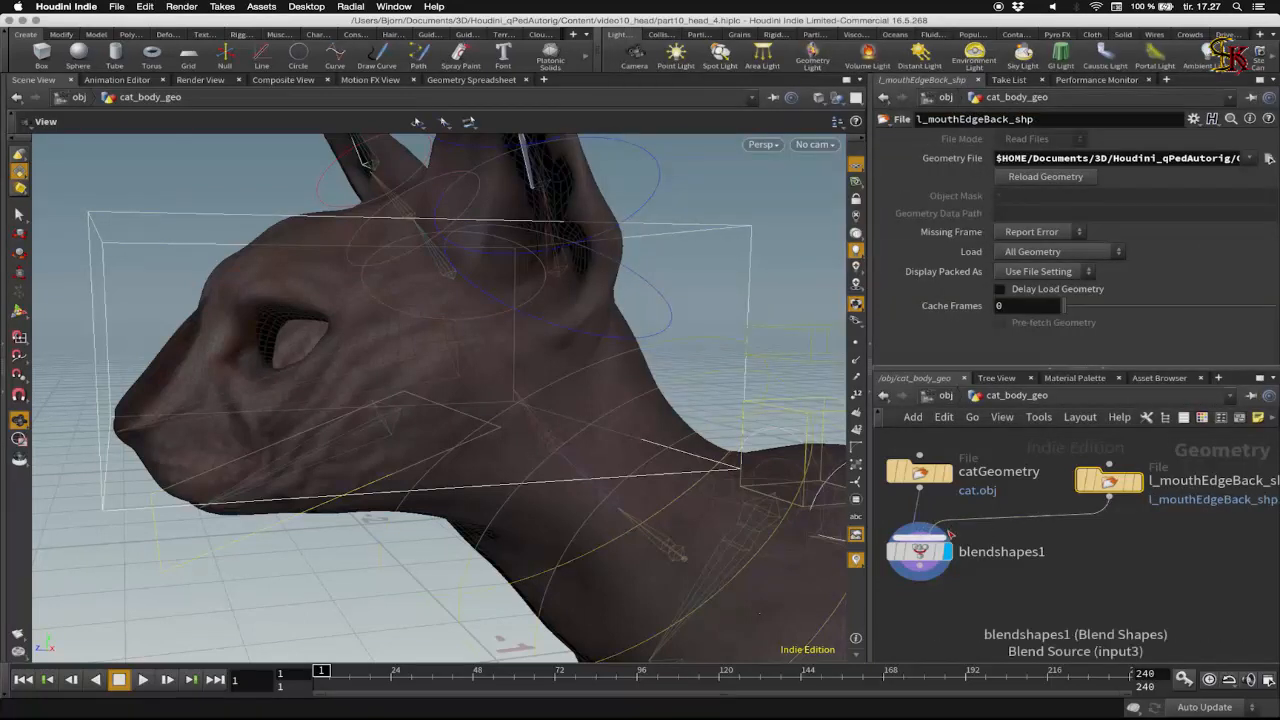
pyautogui.click(925, 523)
pyautogui.moveTo(1120, 483); pyautogui.dragTo(1081, 490)
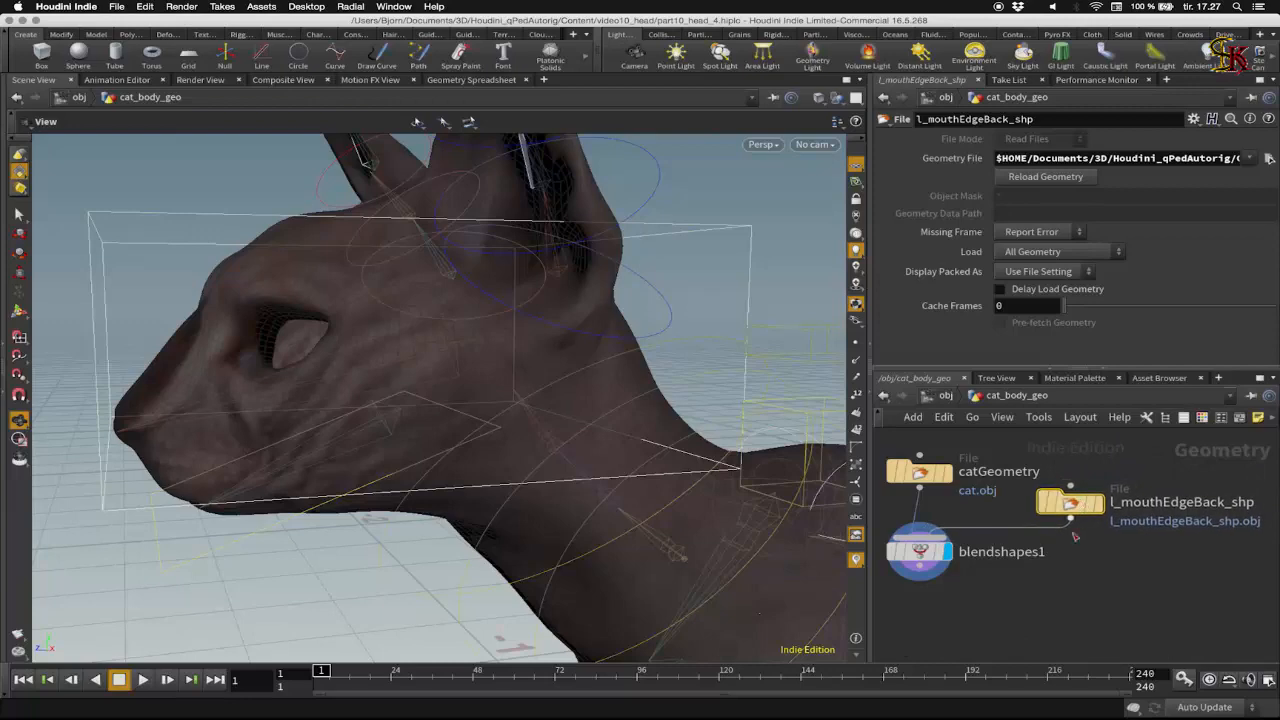
# - Display the l_mouthEdgeBack_shp geometry to inspect the mouth shape, and return the display to the Blend Shapes node
pyautogui.moveTo(1078, 560); pyautogui.dragTo(1091, 528, button='middle')
pyautogui.moveTo(1105, 485)
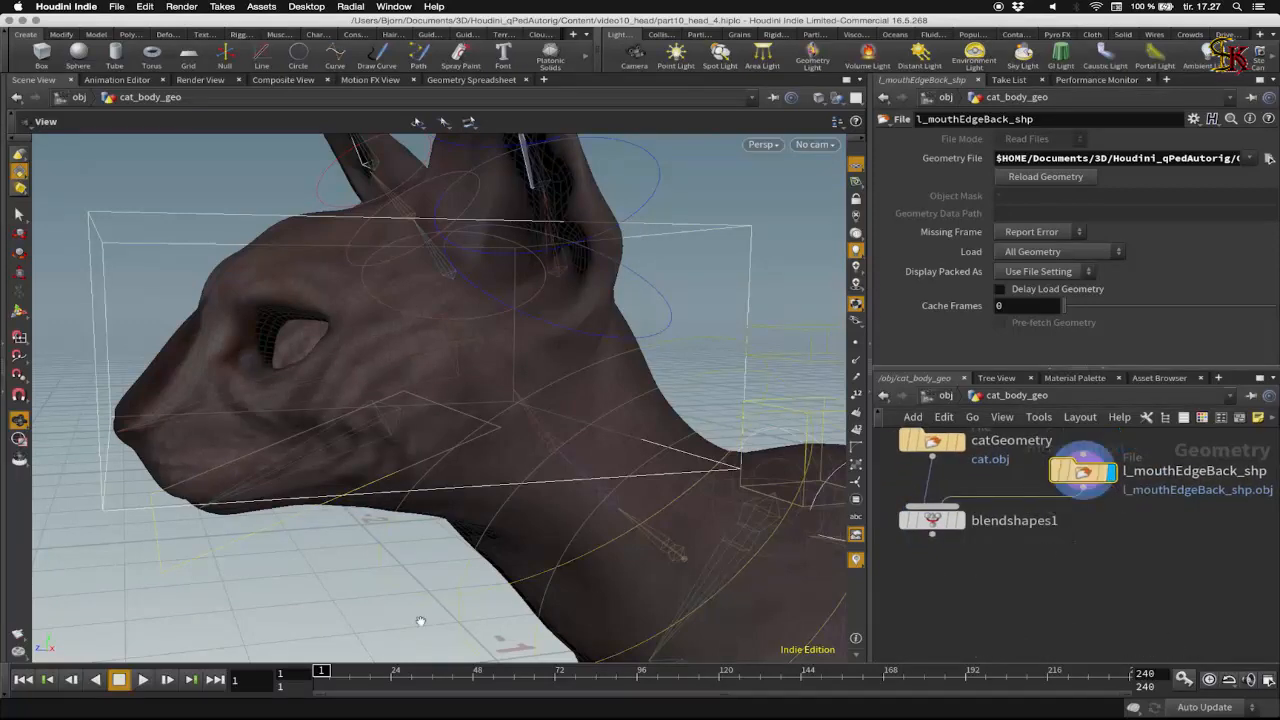
pyautogui.moveTo(420, 621); pyautogui.dragTo(855, 453)
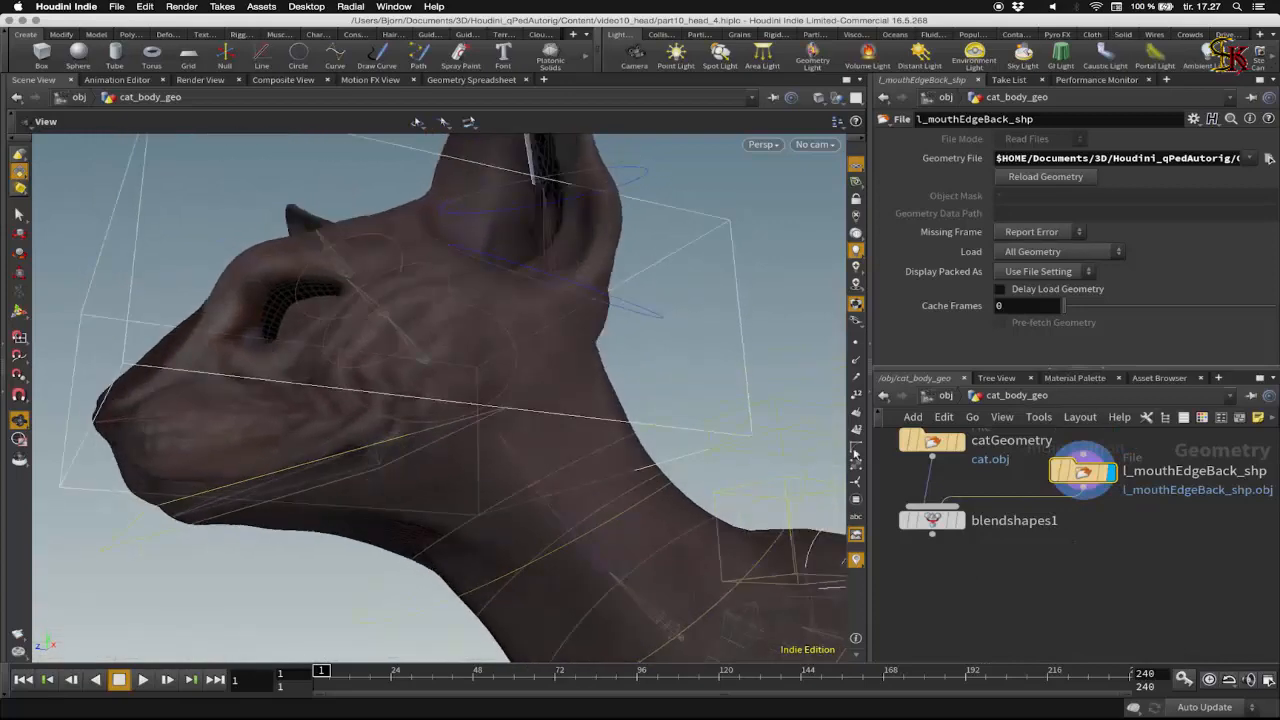
pyautogui.click(962, 522)
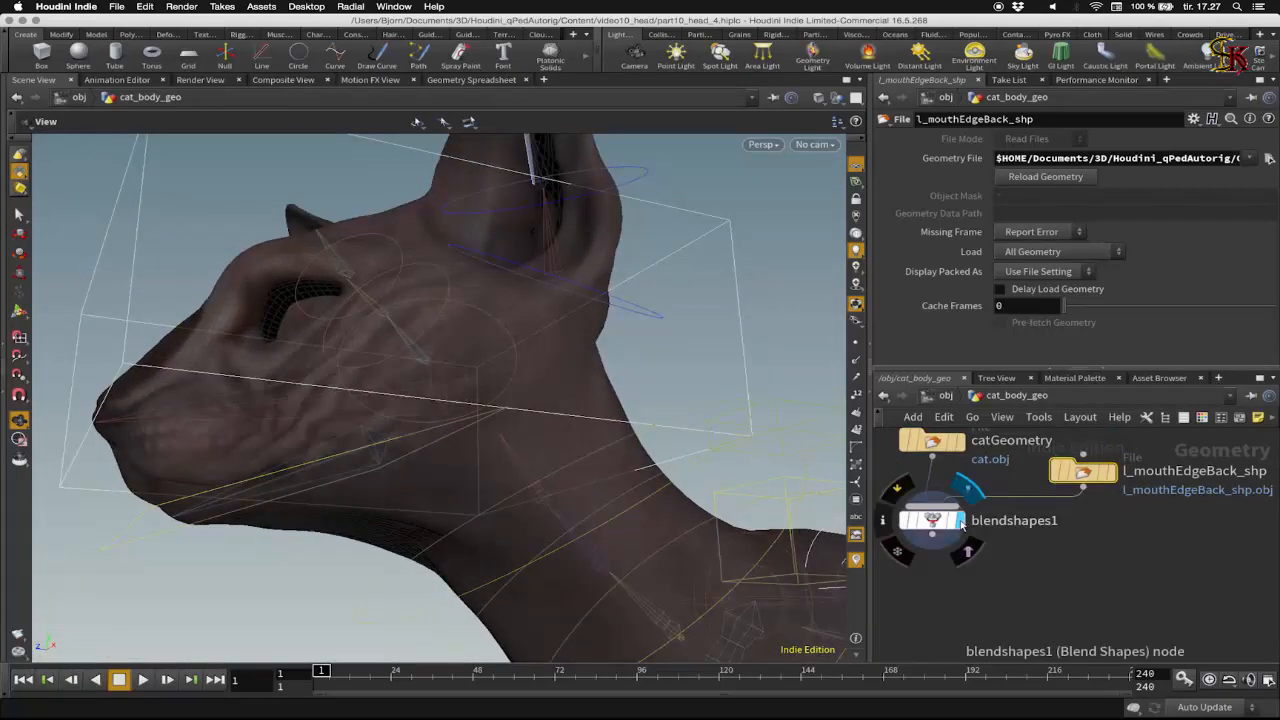
pyautogui.moveTo(376, 611); pyautogui.dragTo(560, 600)
# - Add another File node below l_mouthEdgeBack_shp and paste three copies of it
pyautogui.press('Tab')
pyautogui.write('f')
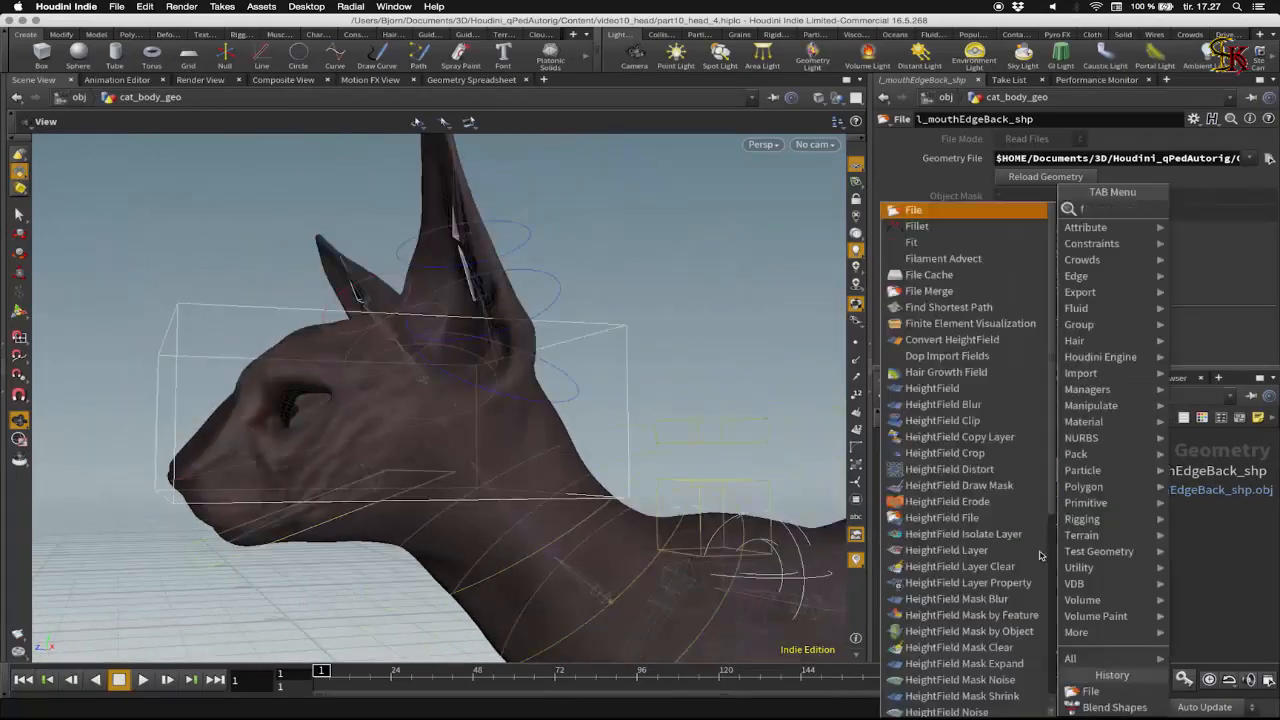
pyautogui.press('Return')
pyautogui.click(997, 526)
pyautogui.press('super+c')
pyautogui.press('super+v')
pyautogui.press('super+v')
pyautogui.press('super+v')
# - Name the four new File nodes l_mouthEdgeUp_shp, l_mouthEdgeDown_shp, l_browCenterDown_shp and l_browEdgeDown_shp
pyautogui.click(1040, 521)
pyautogui.write('l_mouthEdgeUp_shp')
pyautogui.press('Return')
pyautogui.click(1039, 561)
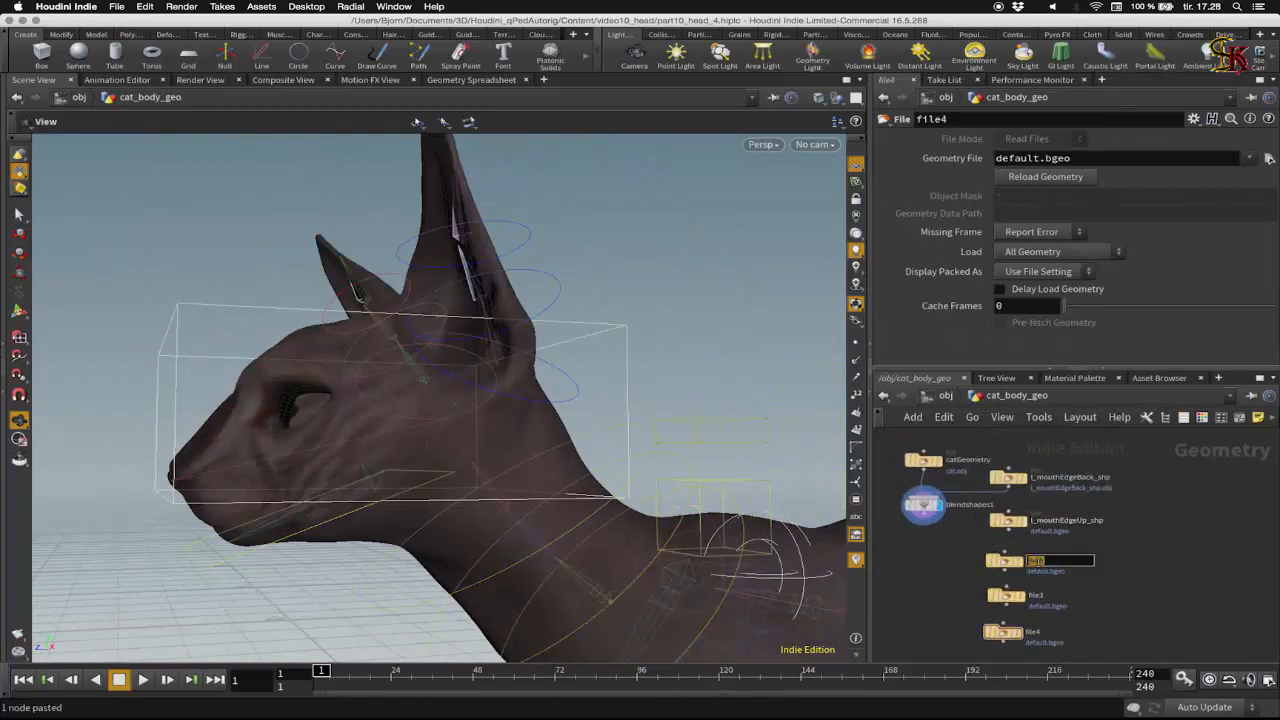
pyautogui.write('l_mouthEdgeDown_shp')
pyautogui.click(1039, 597)
pyautogui.write('l_browCenterDown_shp')
pyautogui.click(1035, 632)
pyautogui.write('l_browEdgeDown_shp')
pyautogui.press('Return')
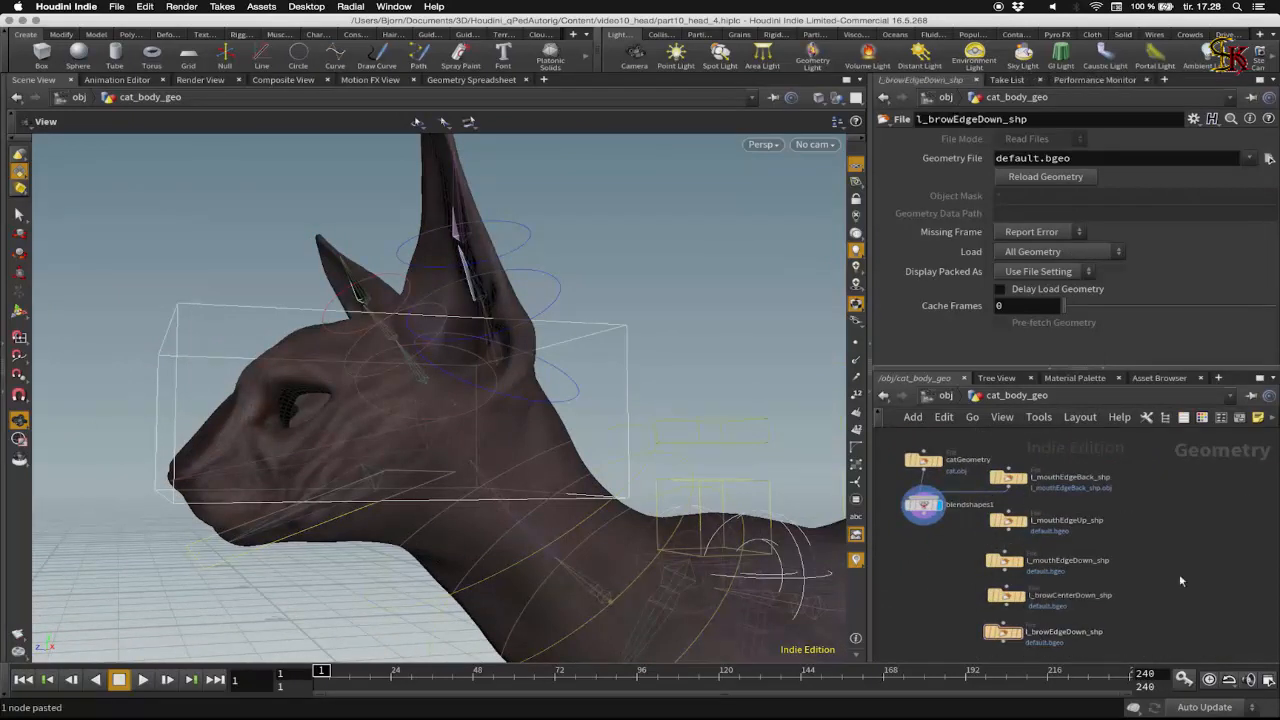
# - Load l_mouthEdgeUp_shp.obj and l_mouthEdgeDown_shp.obj into the File nodes of the same names
pyautogui.click(1008, 521)
pyautogui.click(1269, 158)
pyautogui.click(890, 153)
pyautogui.click(1180, 397)
pyautogui.click(1004, 561)
pyautogui.click(1269, 158)
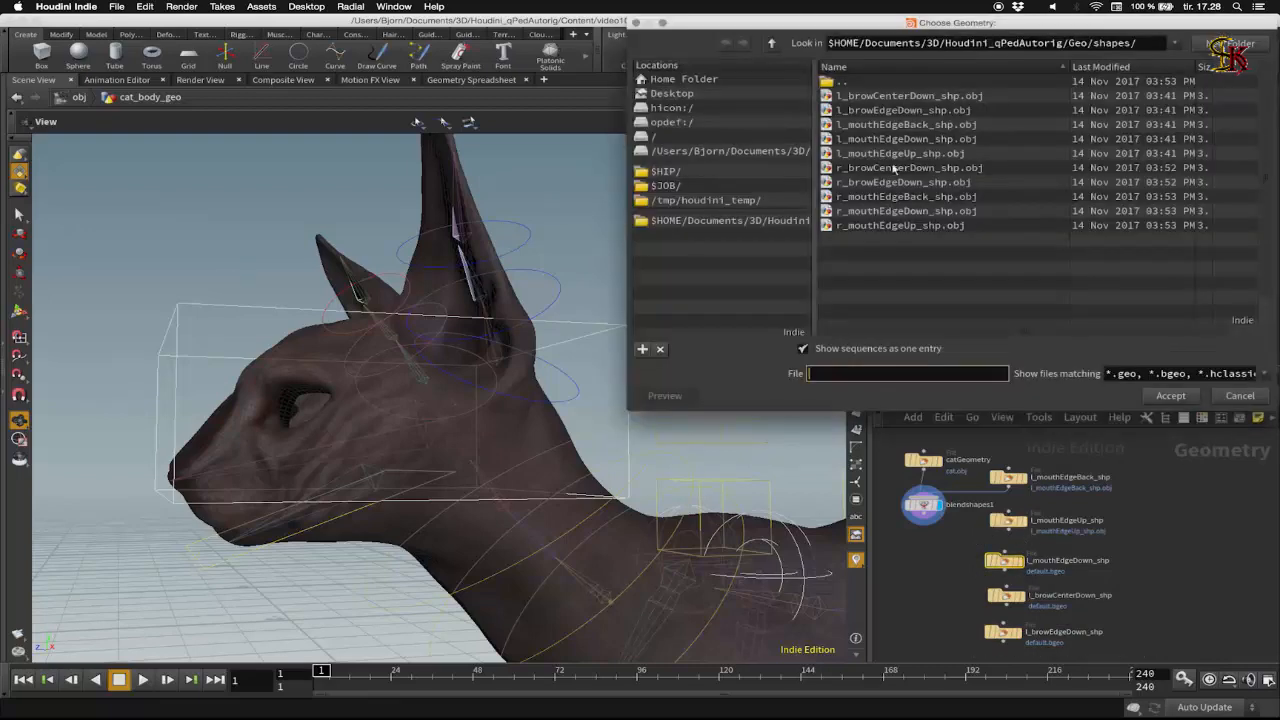
pyautogui.click(893, 140)
pyautogui.click(1180, 397)
# - Load l_browCenterDown_shp.obj and l_browEdgeDown_shp.obj into the File nodes of the same names
pyautogui.click(1004, 596)
pyautogui.click(1269, 158)
pyautogui.click(905, 95)
pyautogui.click(1171, 395)
pyautogui.click(1003, 632)
pyautogui.click(1269, 158)
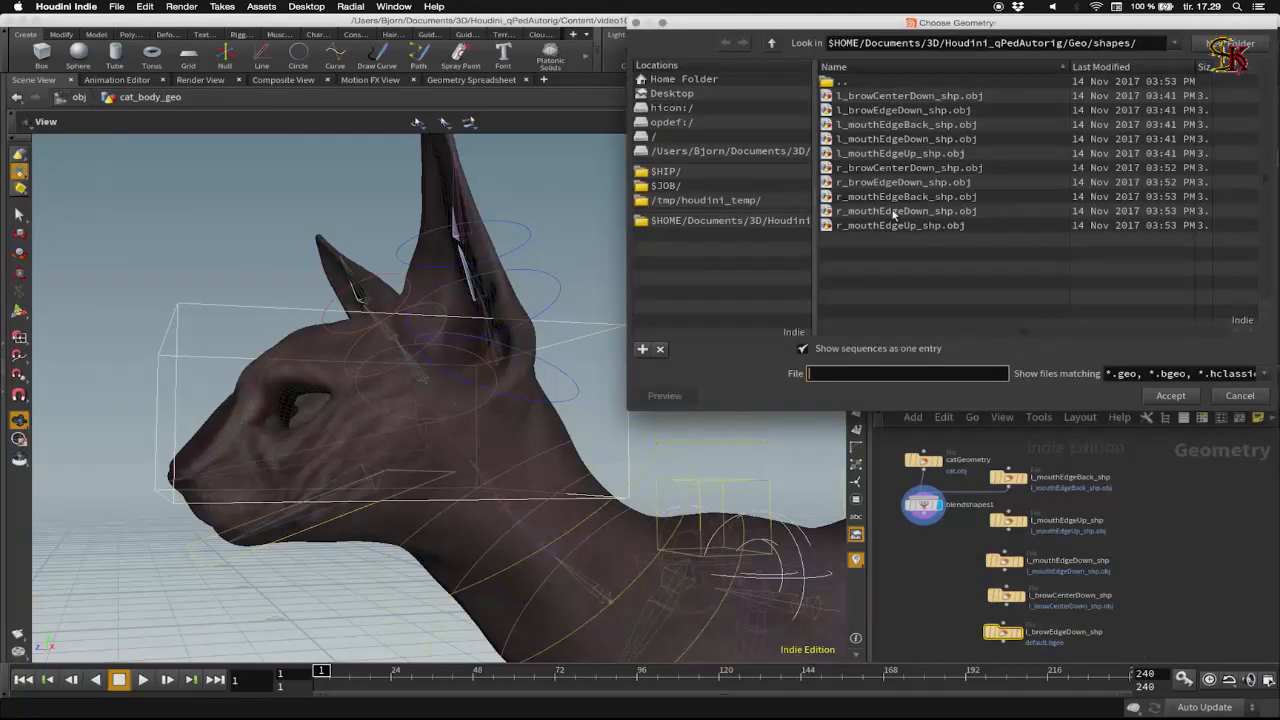
pyautogui.click(905, 110)
pyautogui.click(1174, 396)
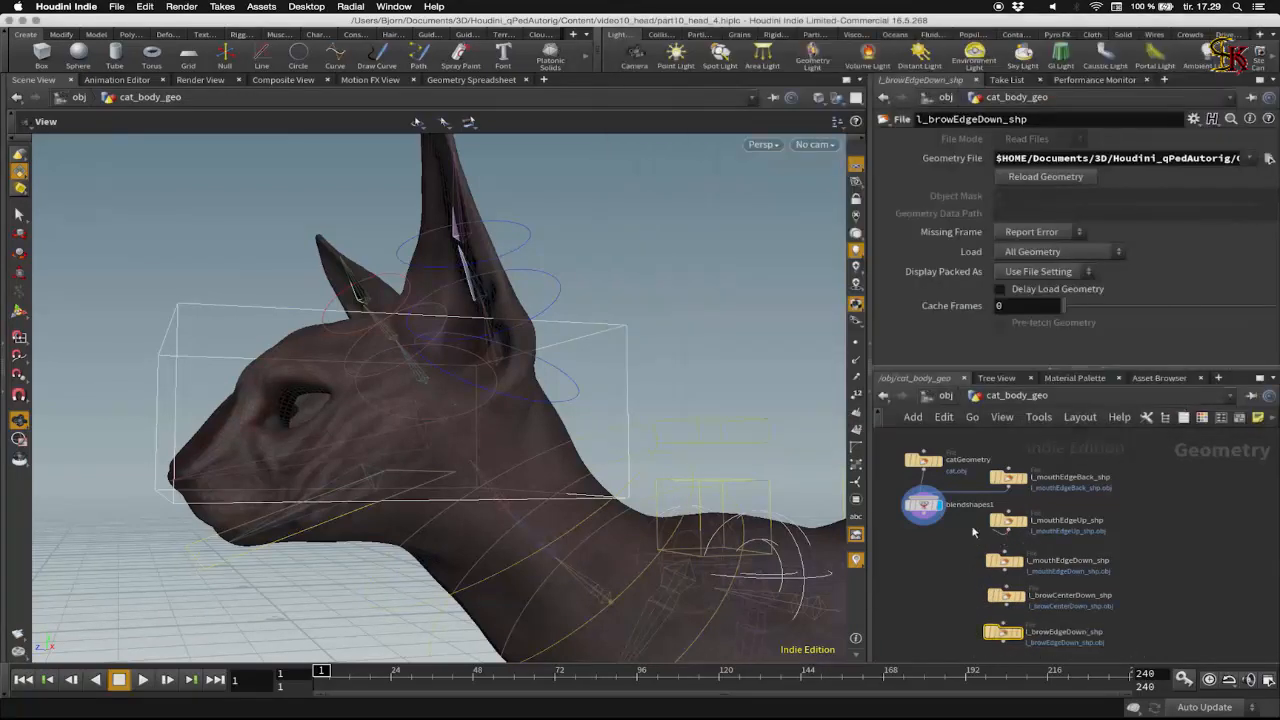
# - Wire l_mouthEdgeUp_shp, l_mouthEdgeDown_shp, l_browCenterDown_shp and l_browEdgeDown_shp into the Blend Shapes node in that order
pyautogui.click(1004, 530)
pyautogui.click(923, 491)
pyautogui.click(1006, 572)
pyautogui.click(923, 491)
pyautogui.click(1006, 607)
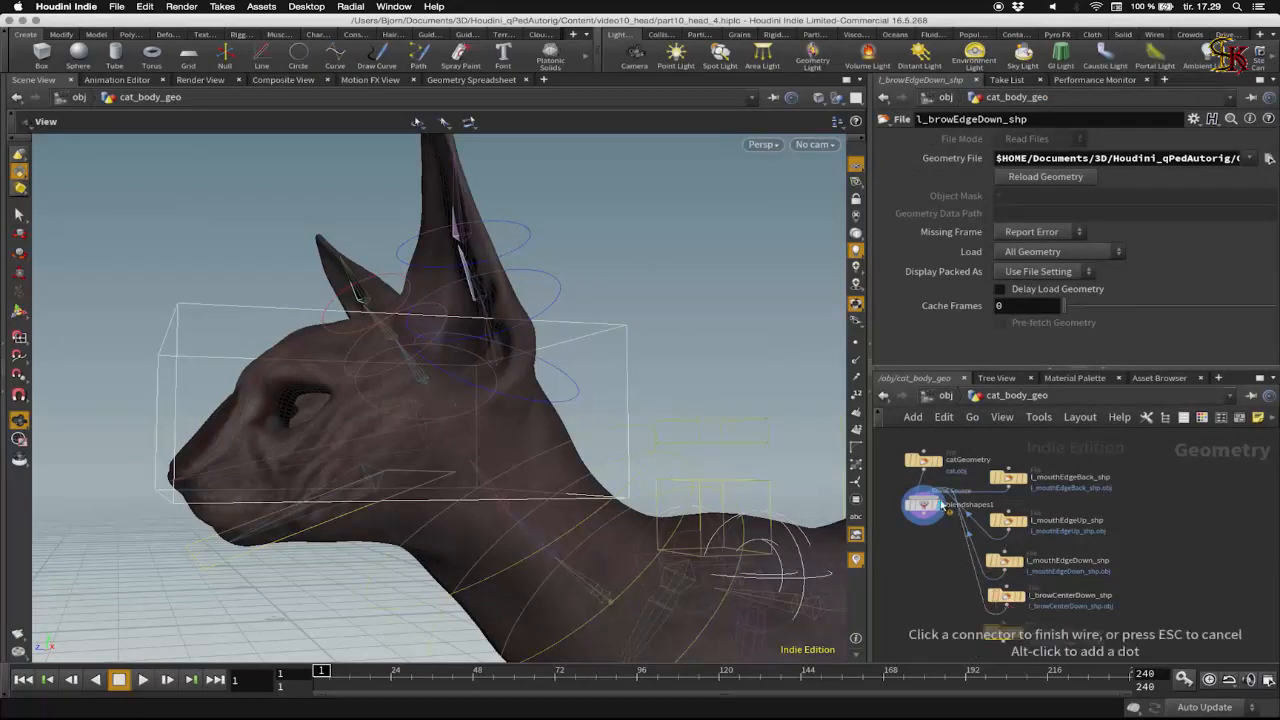
pyautogui.click(923, 491)
pyautogui.click(1003, 642)
pyautogui.click(923, 491)
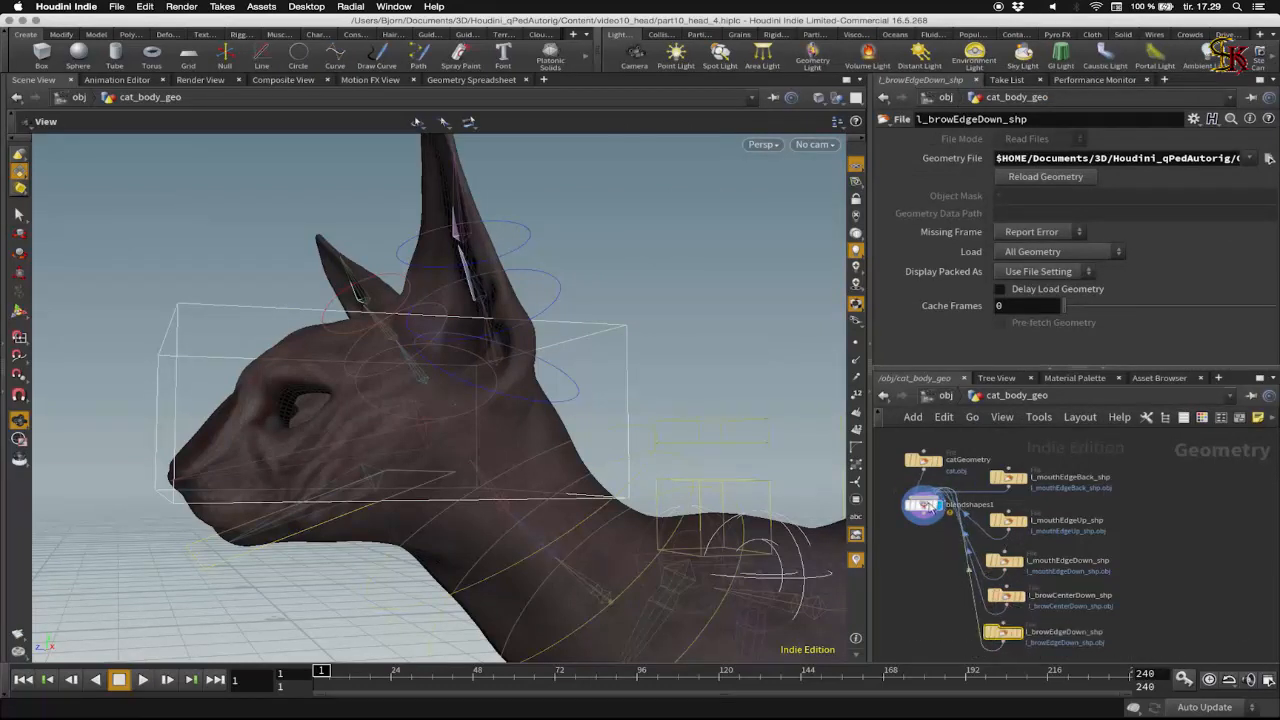
# - Update the Blend Shapes node's channel names from its connected inputs
pyautogui.click(923, 504)
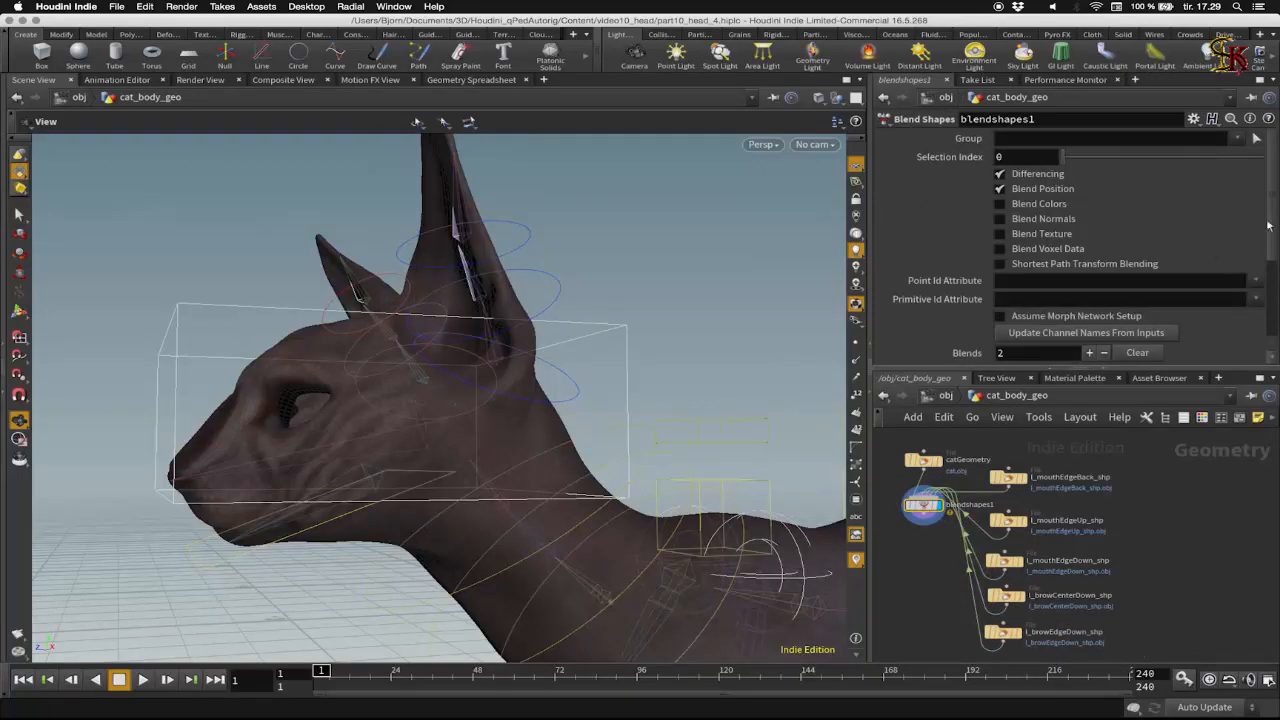
pyautogui.scroll(5, 908, 575)
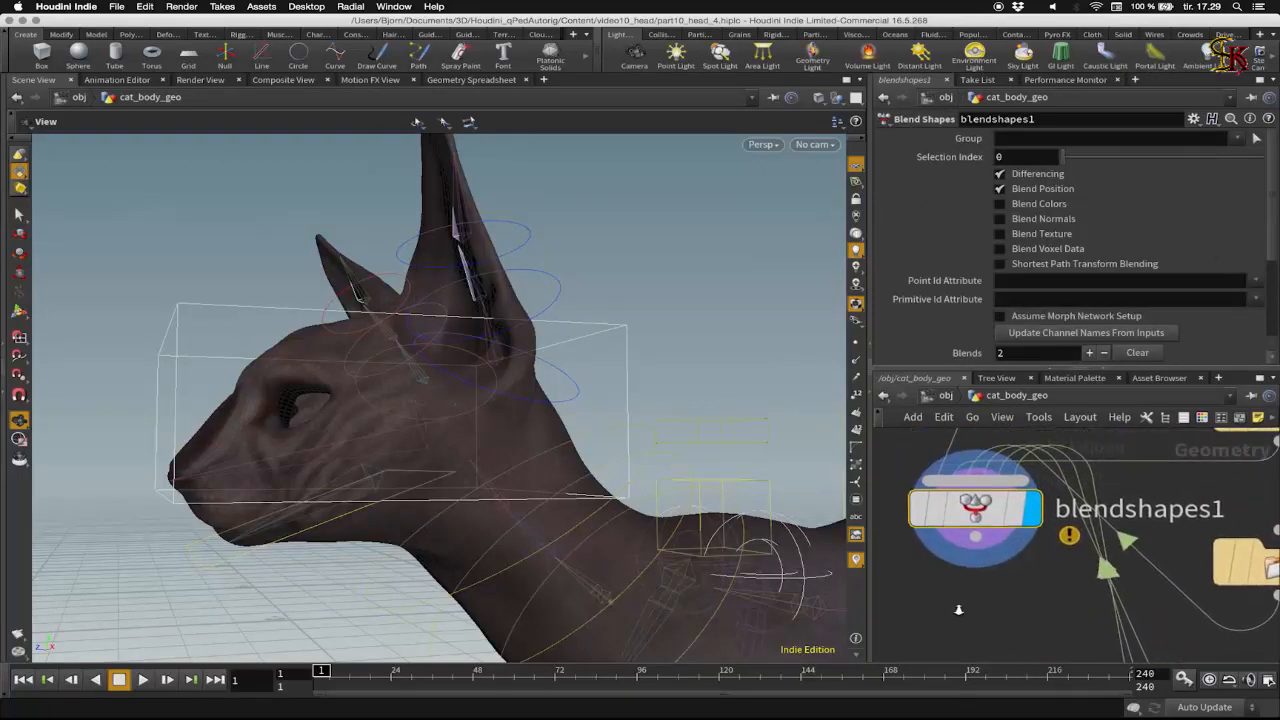
pyautogui.moveTo(1267, 231); pyautogui.dragTo(1272, 313)
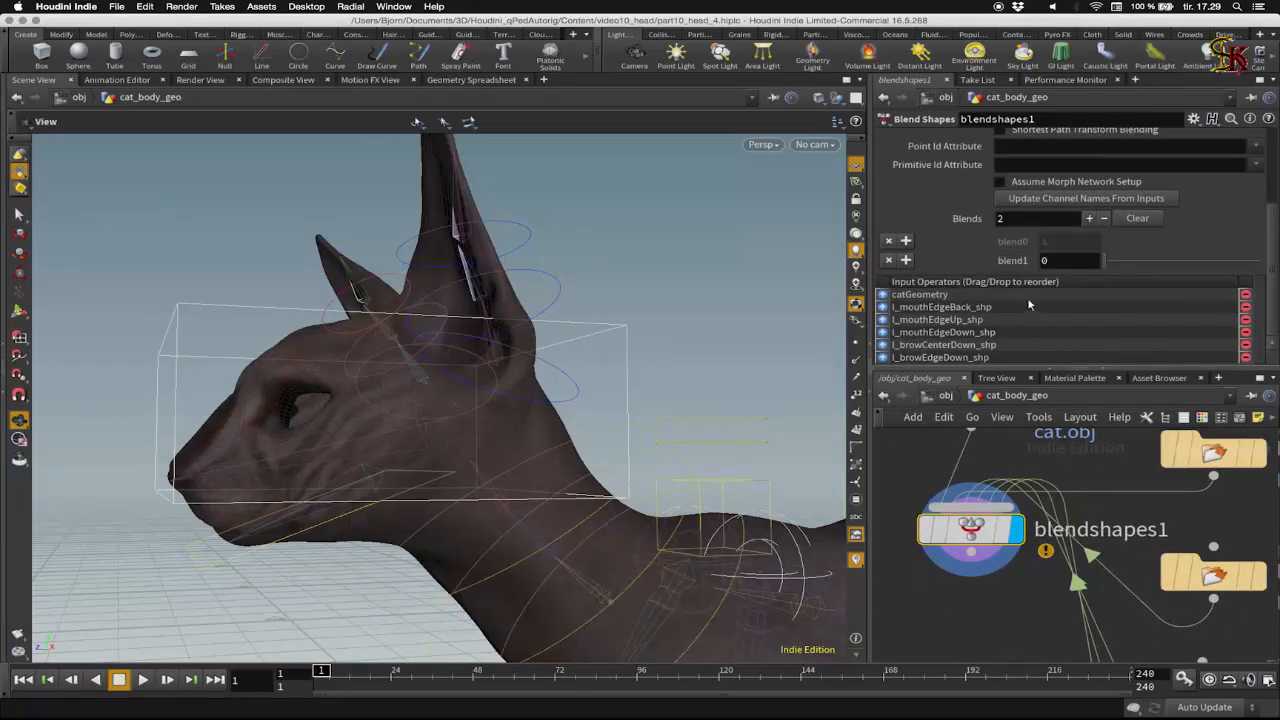
pyautogui.click(1104, 198)
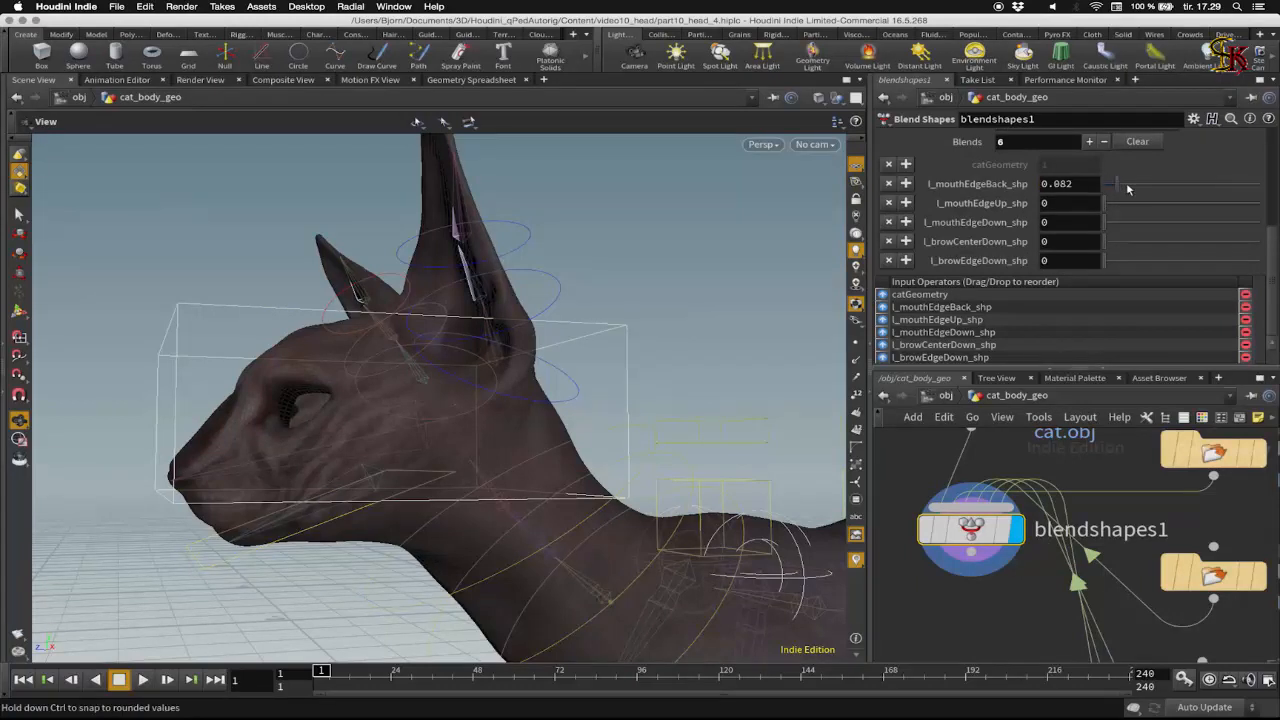
# - Test the l_mouthEdgeBack_shp and l_mouthEdgeUp_shp blends on the face and return both to 0
pyautogui.moveTo(1128, 189); pyautogui.dragTo(1100, 190)
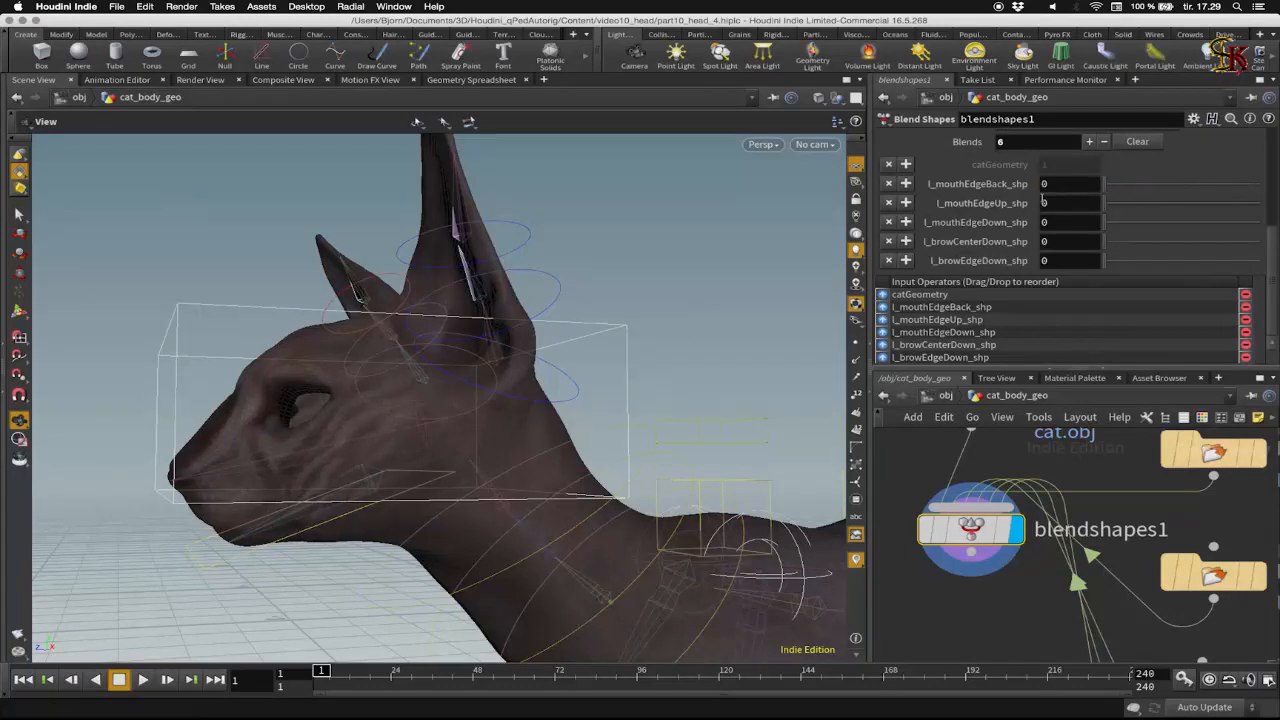
pyautogui.moveTo(1239, 203); pyautogui.dragTo(1258, 203)
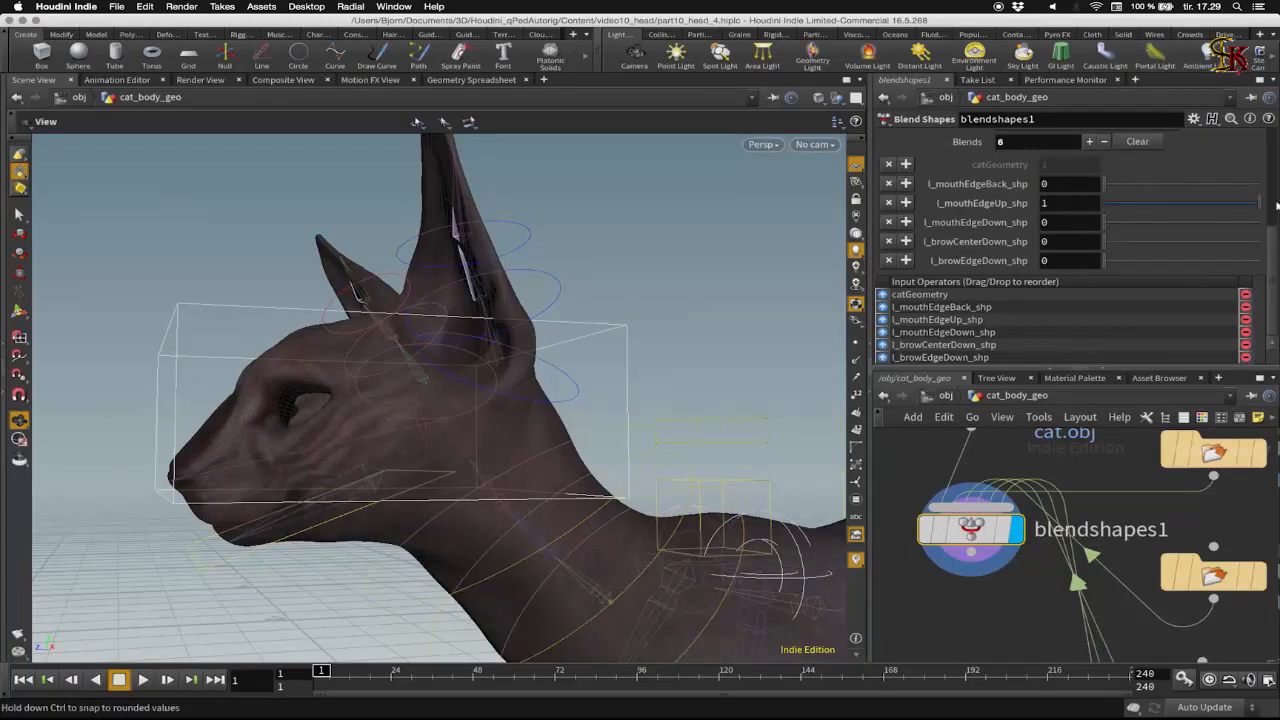
pyautogui.moveTo(1170, 208); pyautogui.dragTo(1105, 203)
# - Rename the blendshapes1 node as cat_blendshapes
pyautogui.doubleClick(1100, 529)
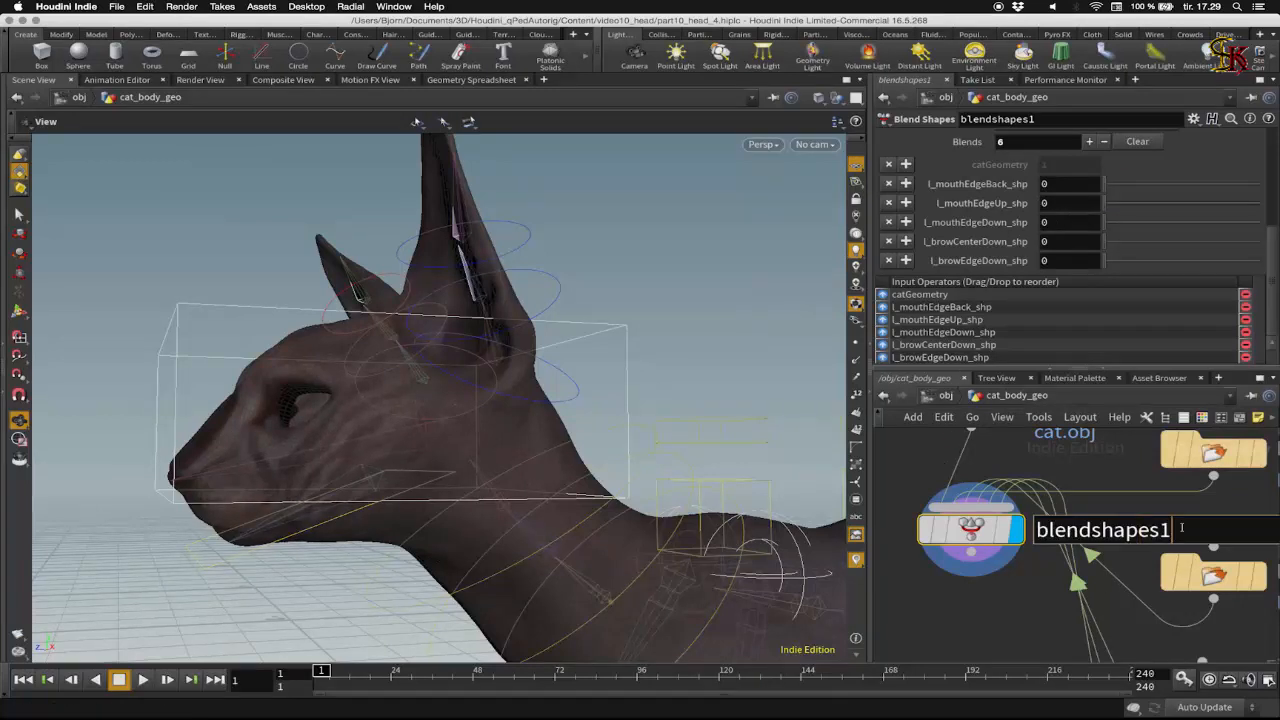
pyautogui.write('catblendshapes_')
pyautogui.press('Return')
# - Duplicate the five l_ mouth and brow File nodes and place the copies in a column beside the originals
pyautogui.scroll(-8, 954, 477)
pyautogui.moveTo(978, 618); pyautogui.dragTo(1047, 452)
pyautogui.press('super+c')
pyautogui.press('super+v')
pyautogui.moveTo(1103, 545); pyautogui.dragTo(1063, 551, button='middle')
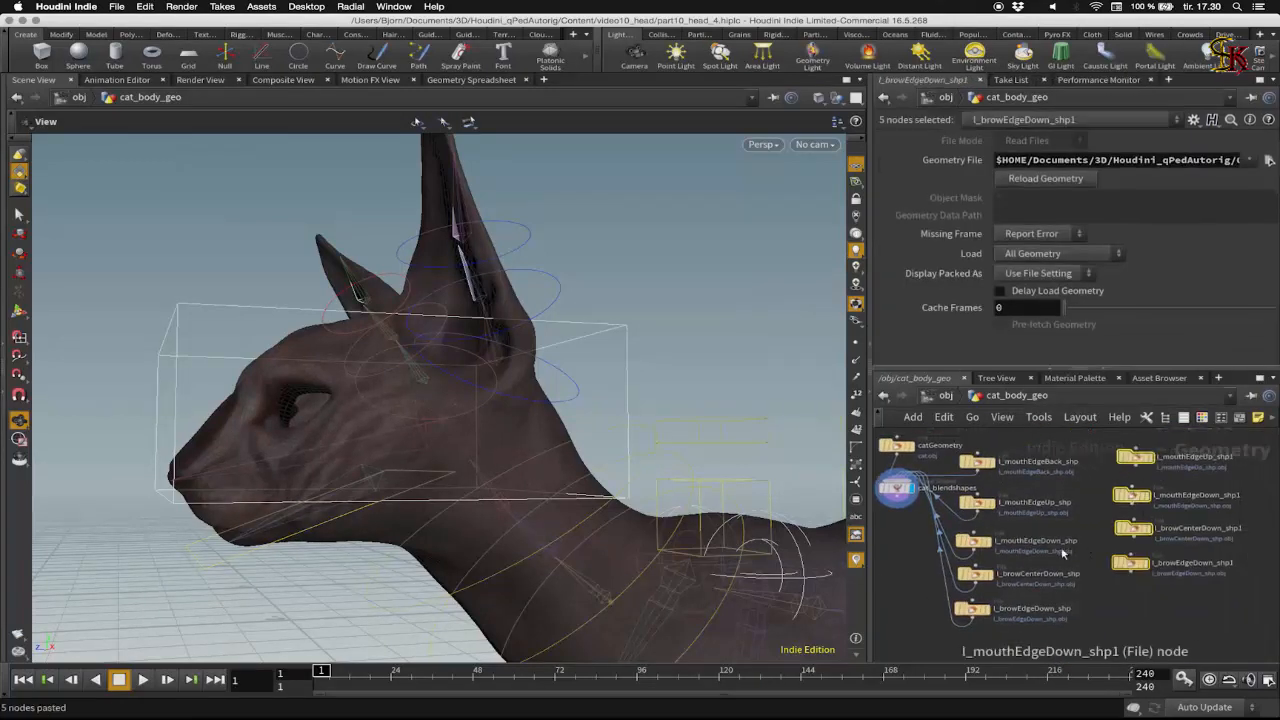
pyautogui.moveTo(1130, 479); pyautogui.dragTo(1120, 528)
pyautogui.moveTo(1120, 528); pyautogui.dragTo(1102, 506, button='middle')
pyautogui.moveTo(1239, 452); pyautogui.dragTo(1076, 621)
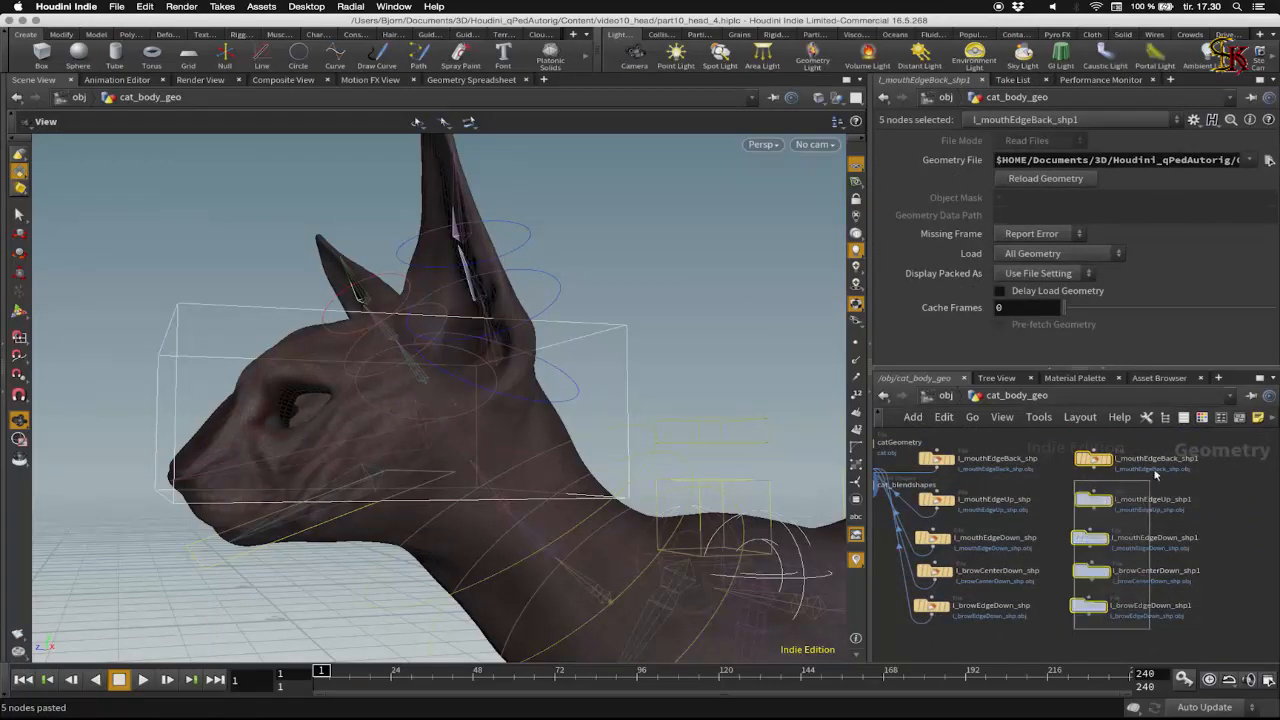
# - Batch-rename the five copied File nodes with the prefix r_ replacing the old prefix up to _, and drop their trailing digits
pyautogui.hotkey('shift', 'r')
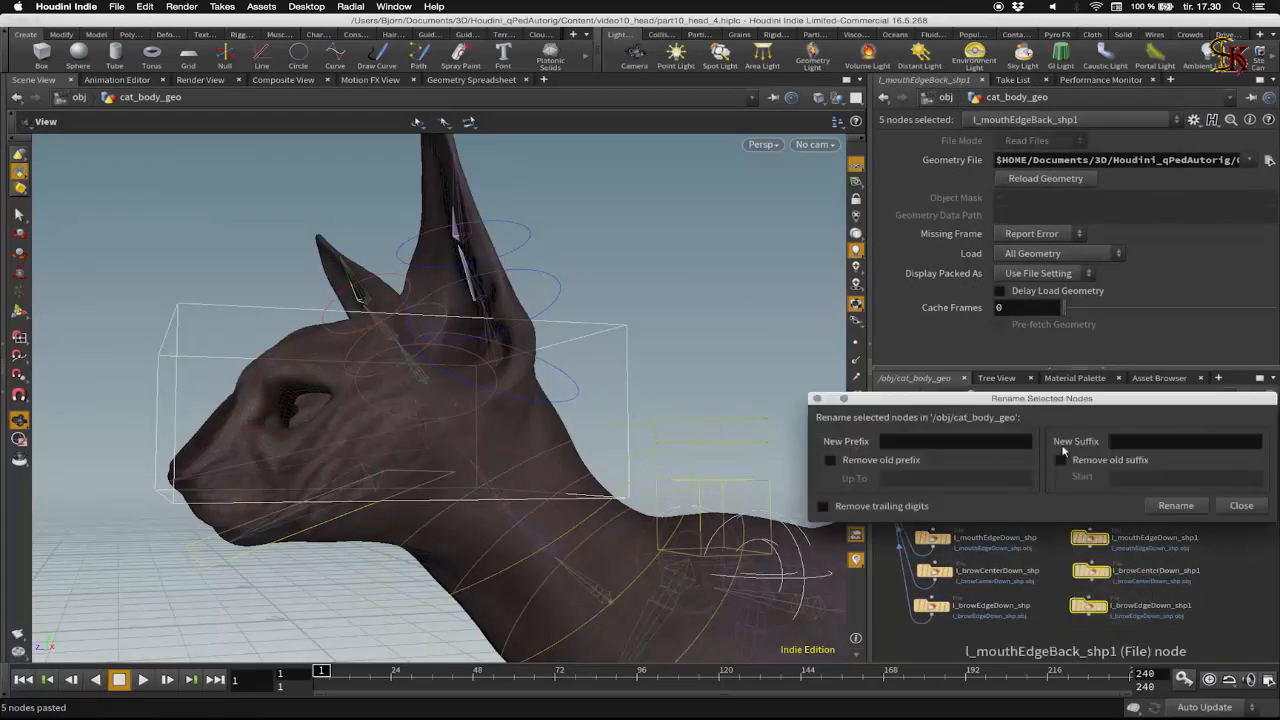
pyautogui.moveTo(1116, 398); pyautogui.dragTo(677, 381)
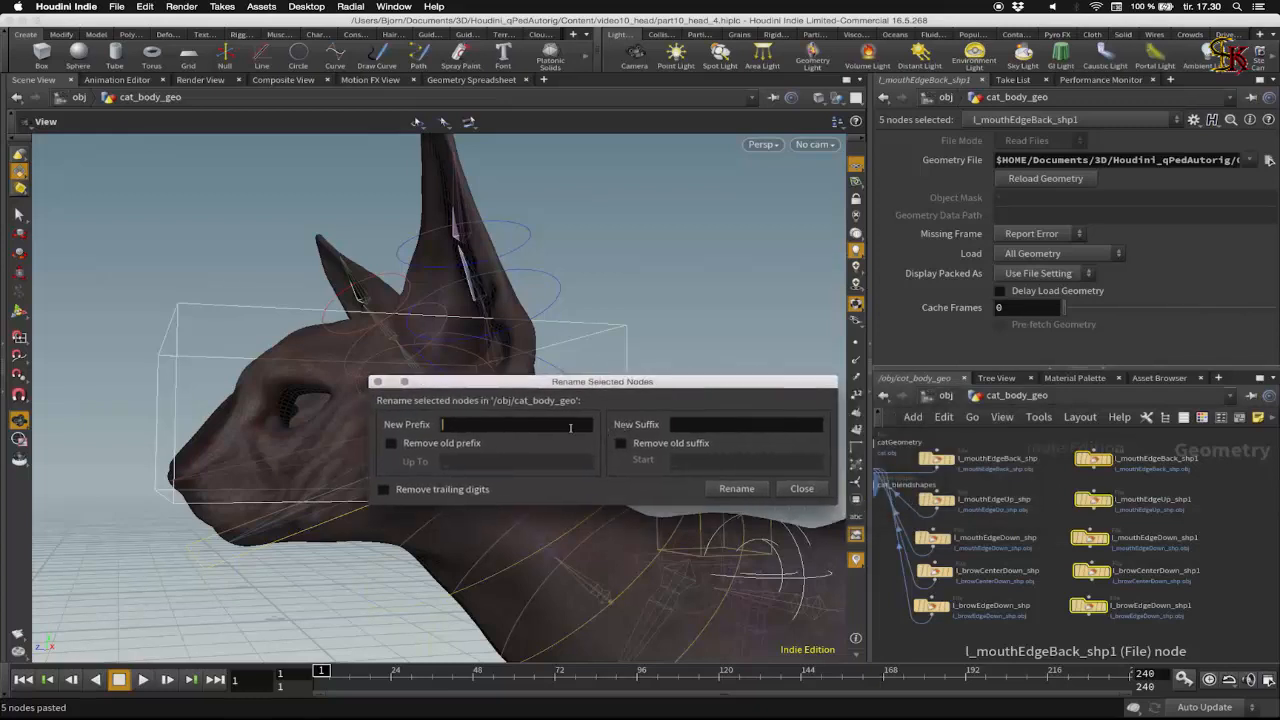
pyautogui.click(494, 428)
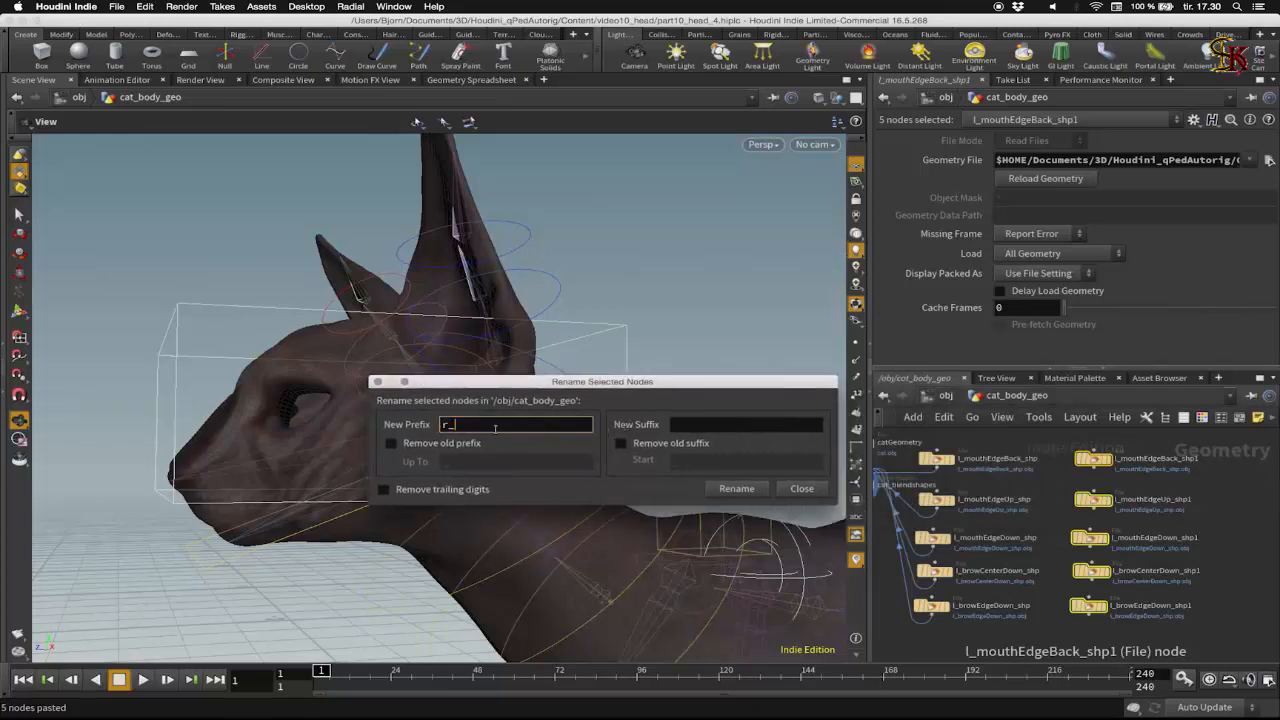
pyautogui.click(402, 443)
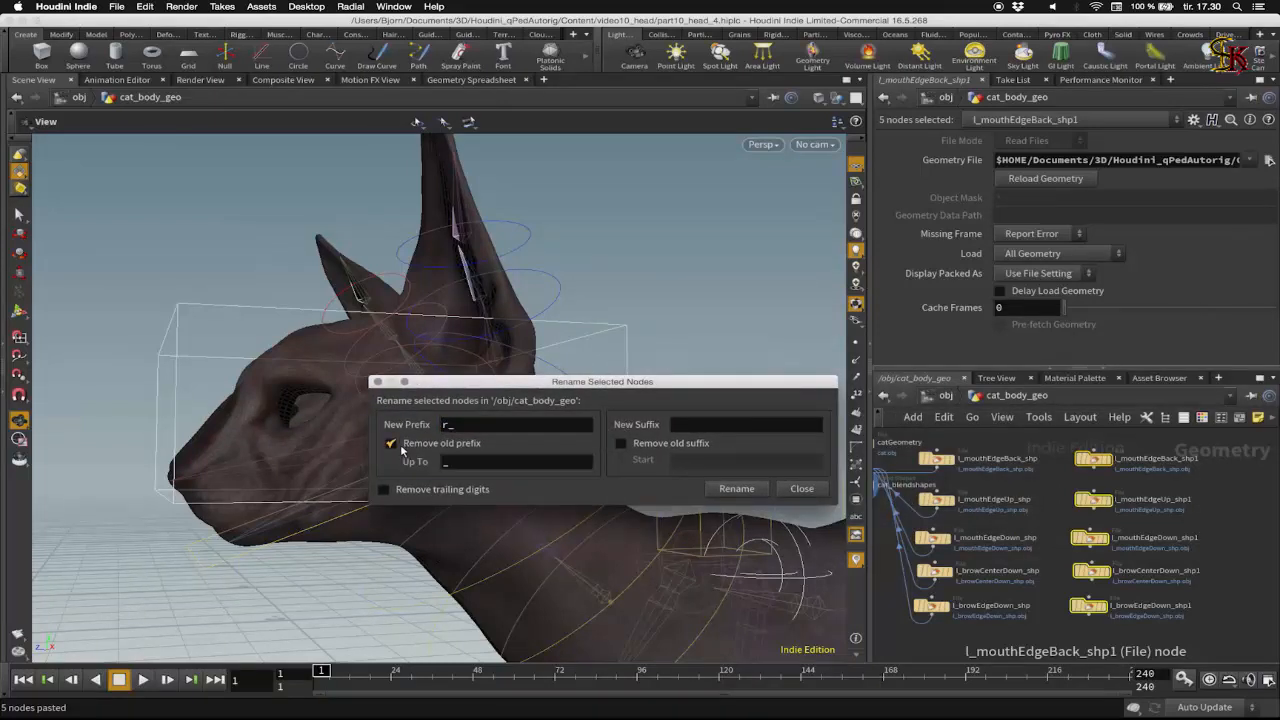
pyautogui.click(476, 459)
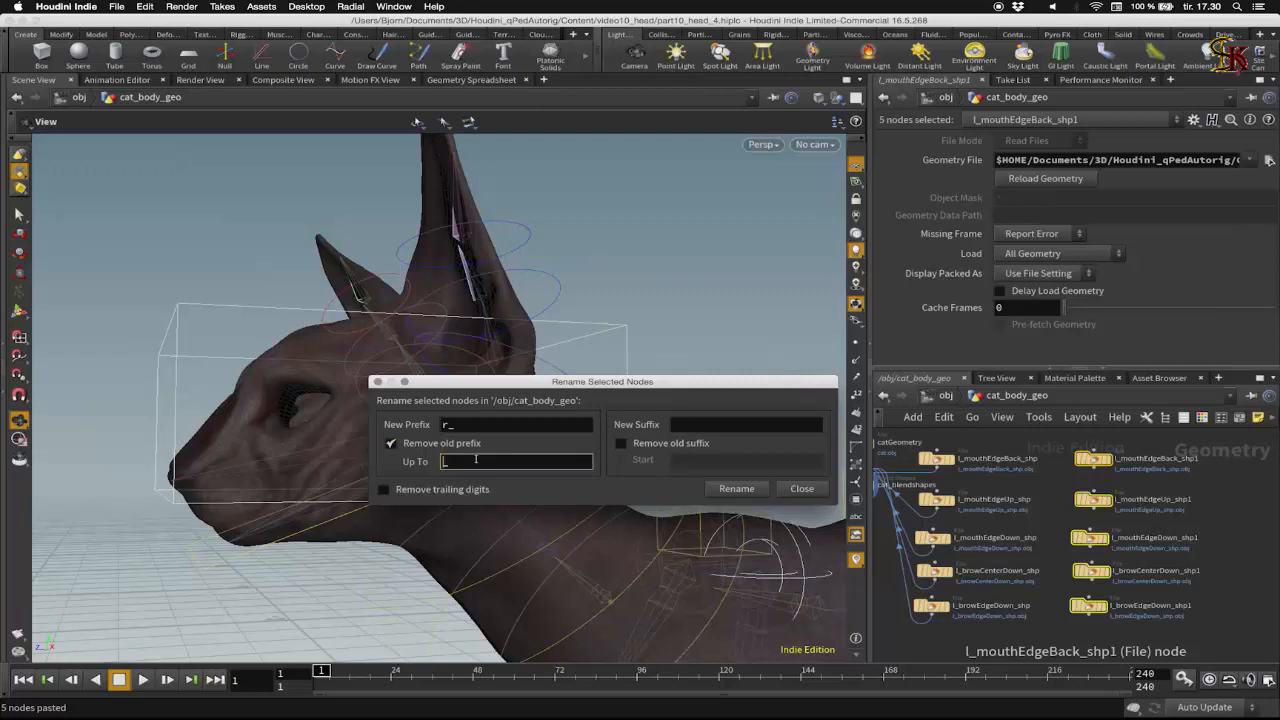
pyautogui.click(736, 488)
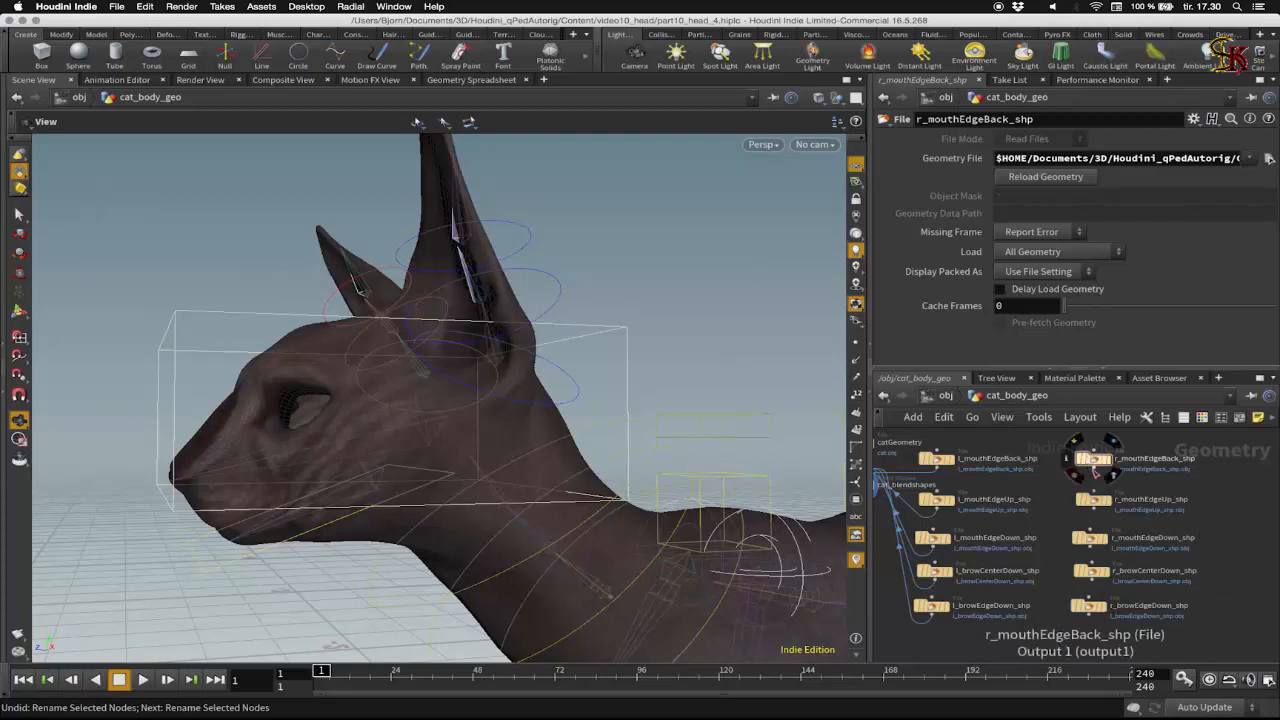
# - Load the matching r_ .obj files into the five r_ File nodes and wire the nodes into cat_blendshapes
pyautogui.click(1202, 160)
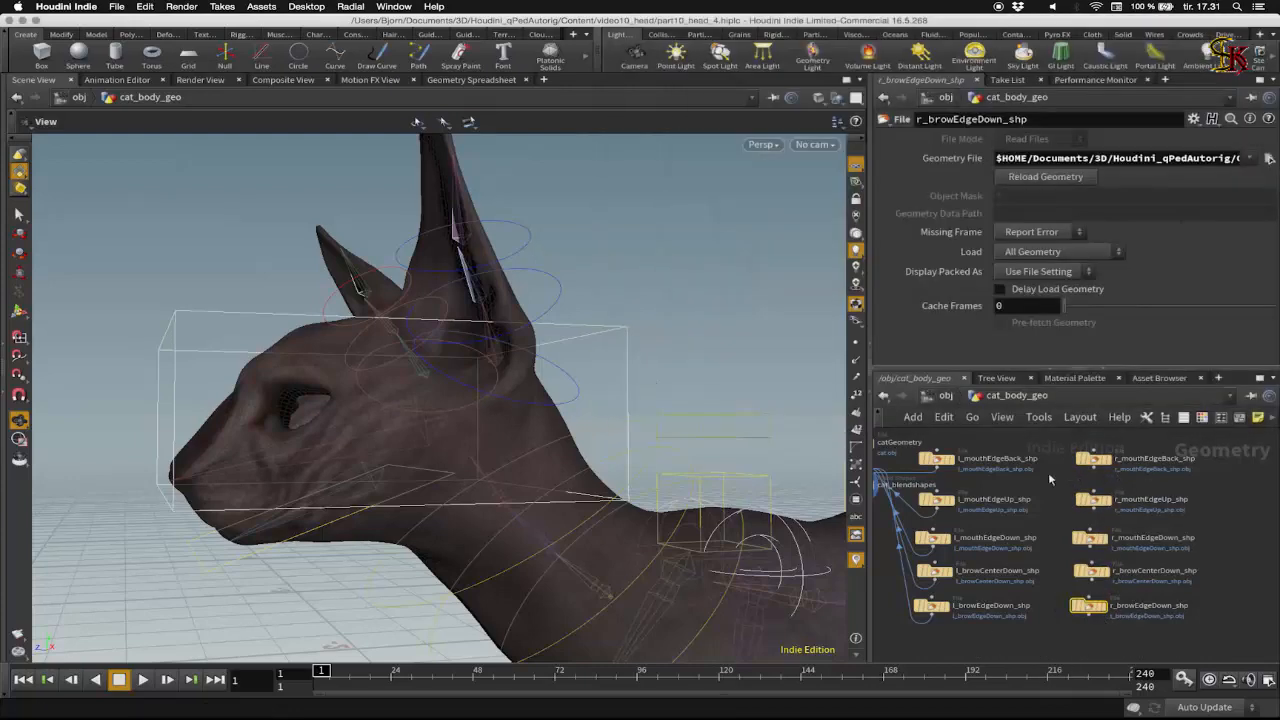
pyautogui.click(898, 510)
pyautogui.moveTo(933, 603); pyautogui.dragTo(1083, 467)
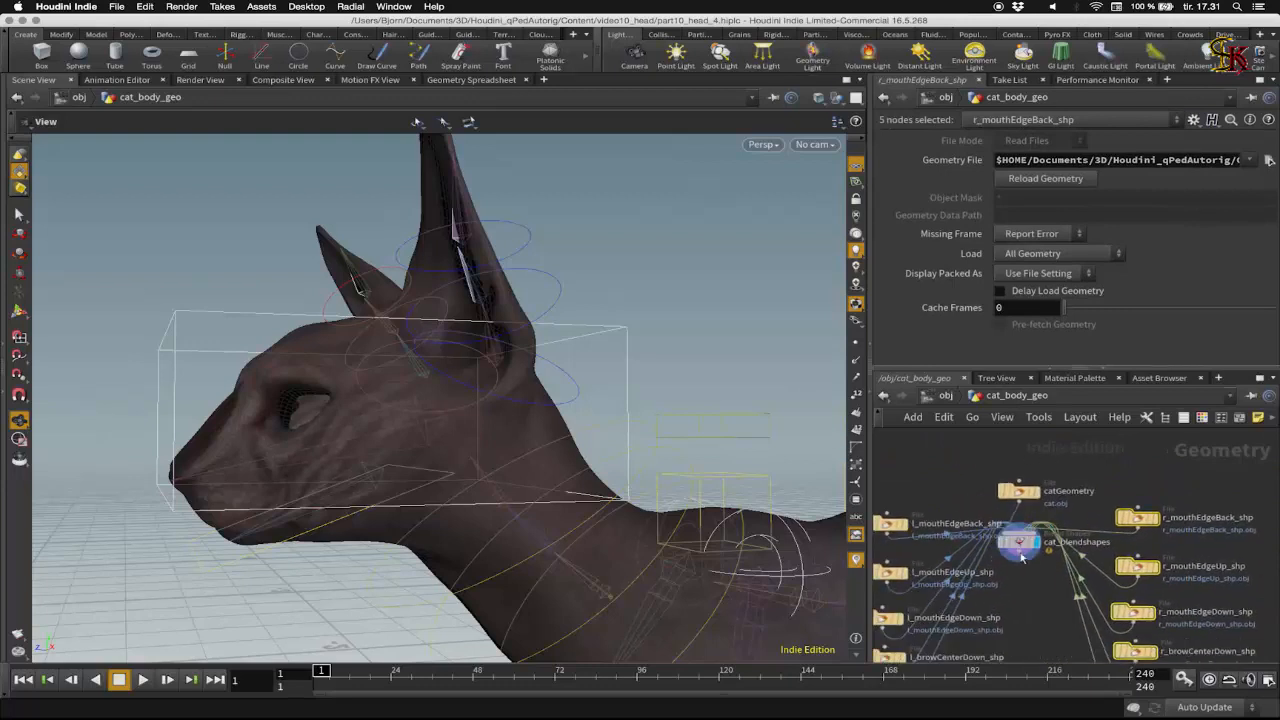
pyautogui.moveTo(1021, 556)
pyautogui.mouseDown()
pyautogui.moveTo(1023, 614)
pyautogui.moveTo(1040, 556)
pyautogui.mouseUp()
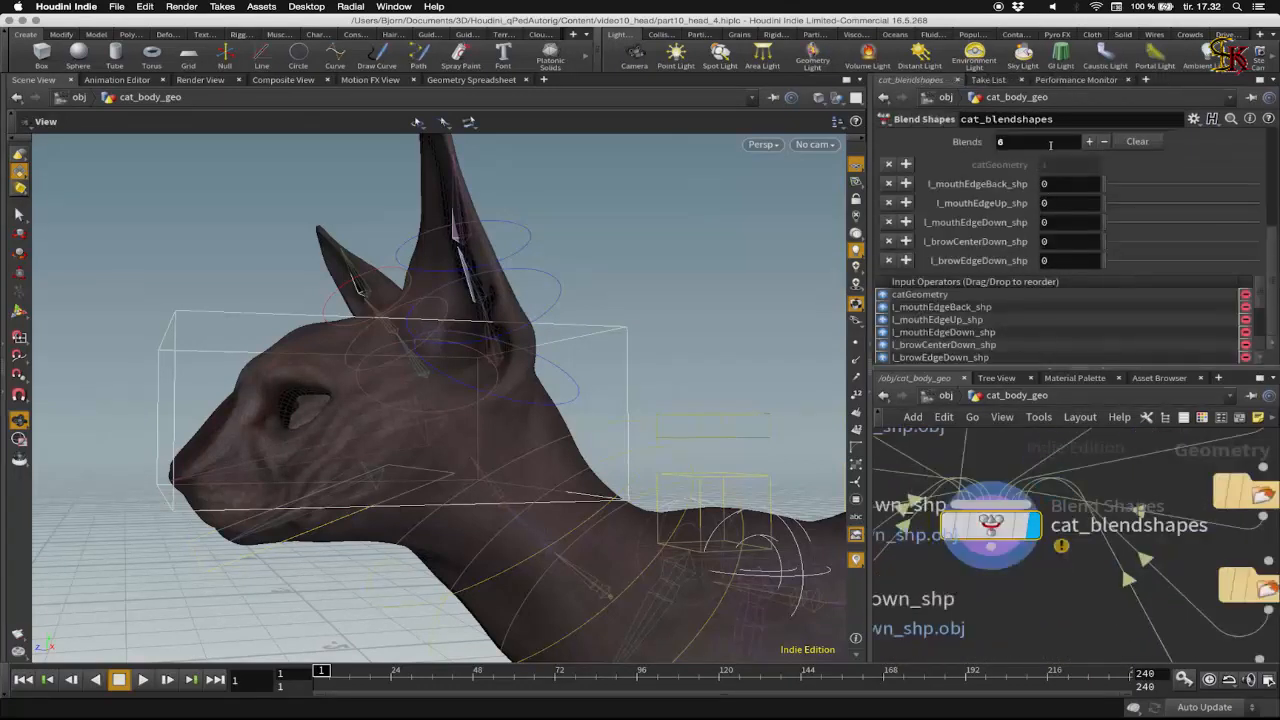
# - Set cat_blendshapes to 11 blends with channel names updated from its connected inputs
pyautogui.scroll(2, 1050, 150)
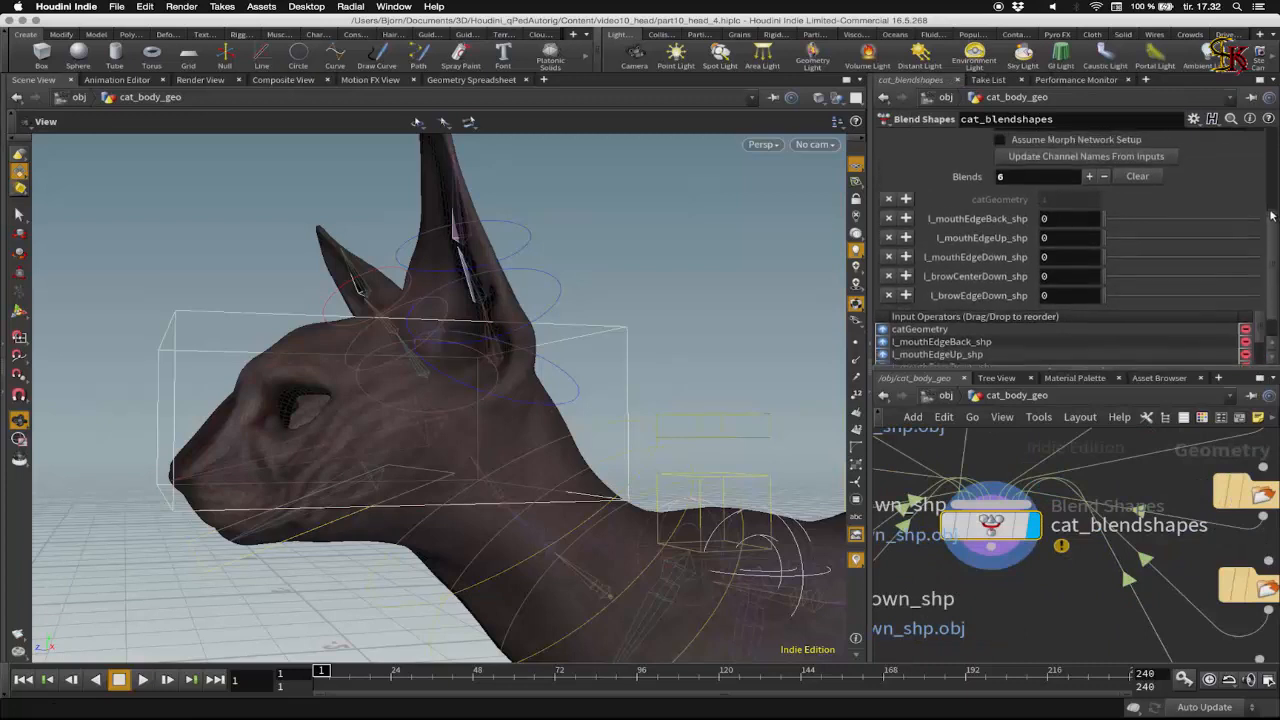
pyautogui.click(1066, 175)
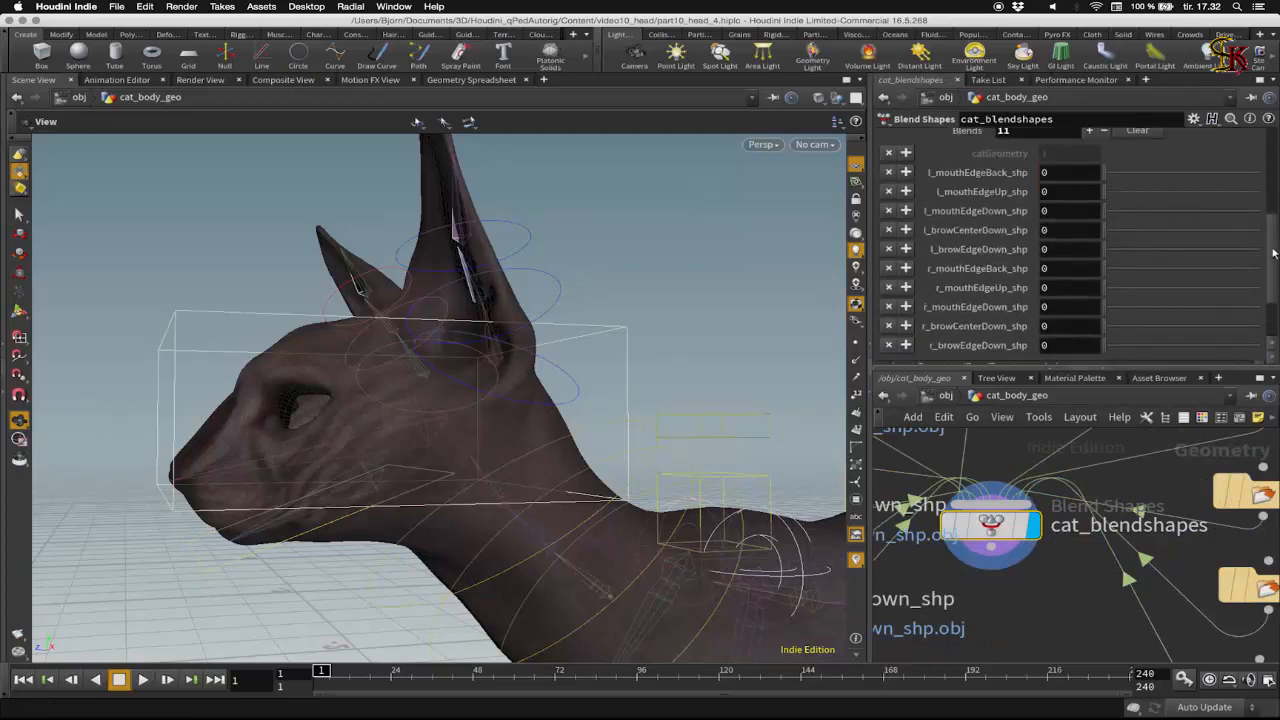
pyautogui.moveTo(1270, 276); pyautogui.dragTo(1272, 250)
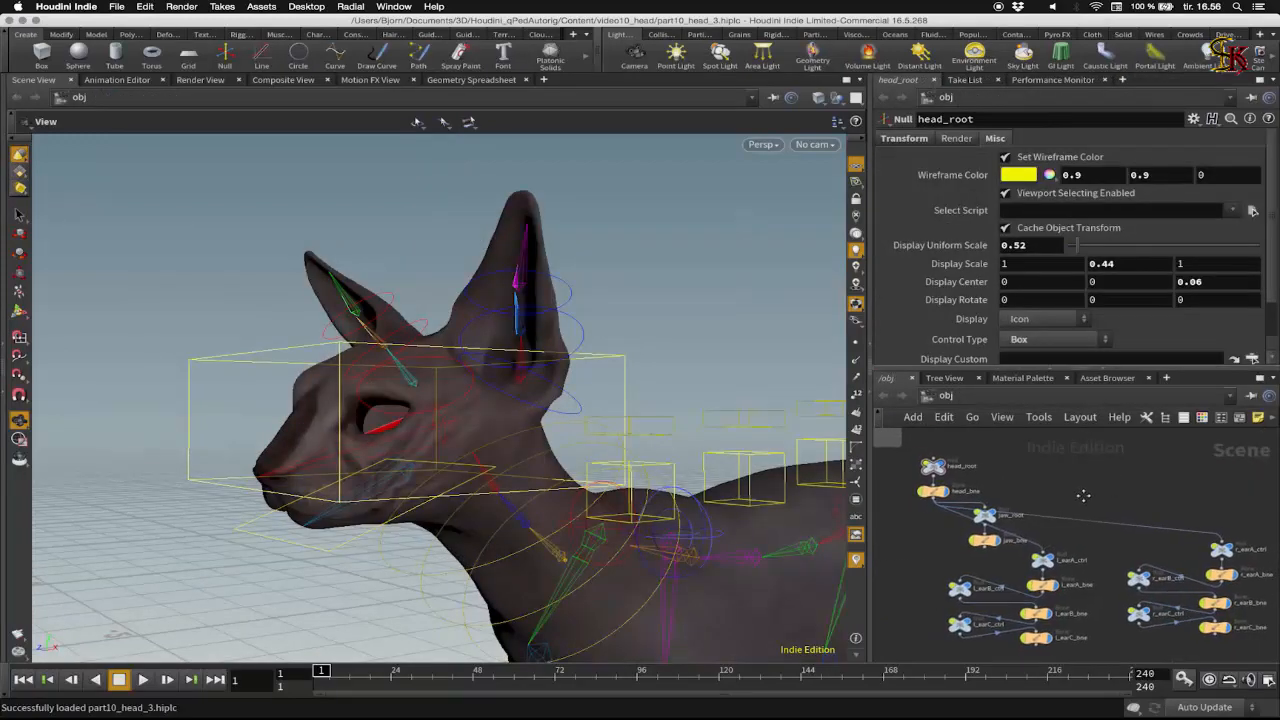
# - Add a Null object to the scene network and set its control type to Control SOP Input
pyautogui.press('Tab')
pyautogui.write('nu')
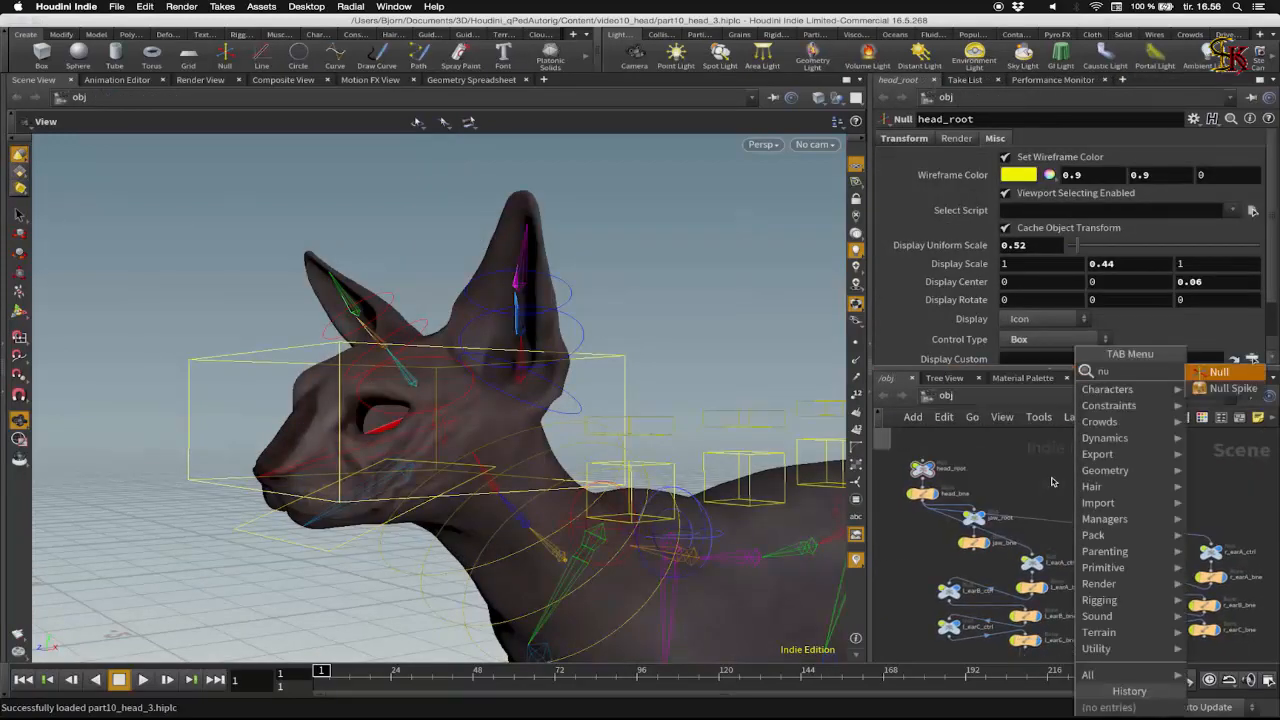
pyautogui.press('Return')
pyautogui.click(1079, 482)
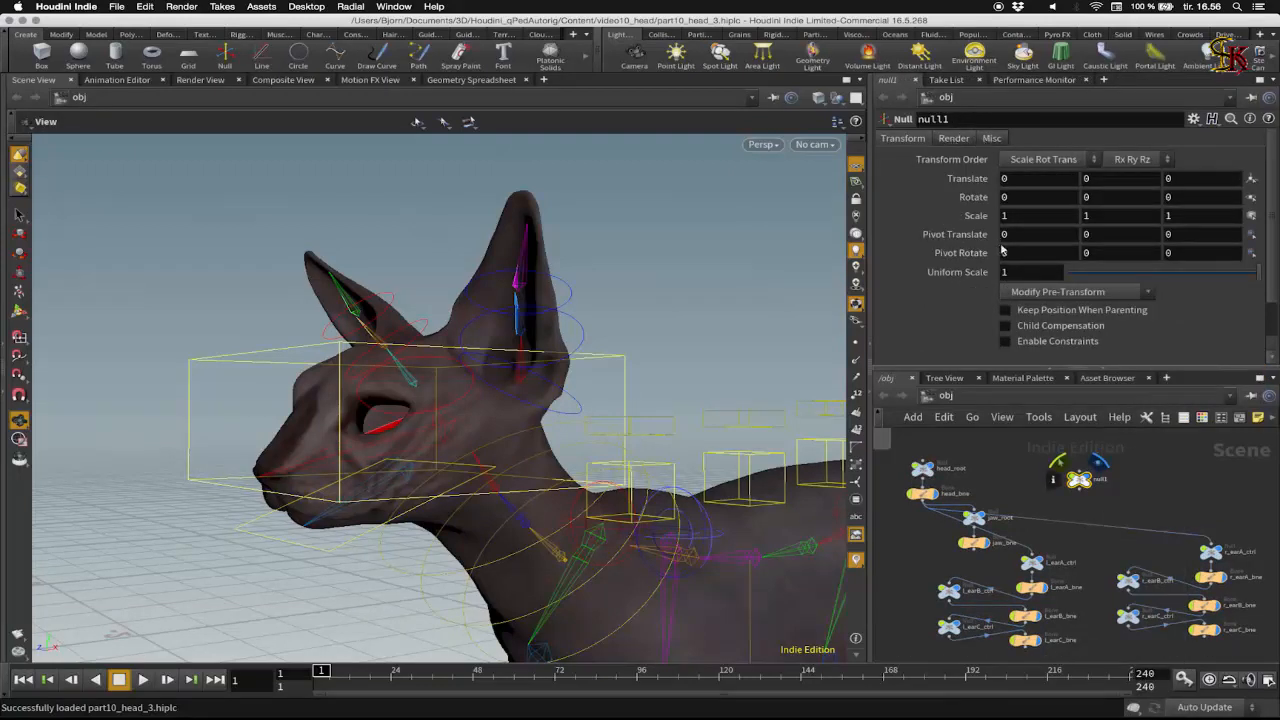
pyautogui.click(993, 139)
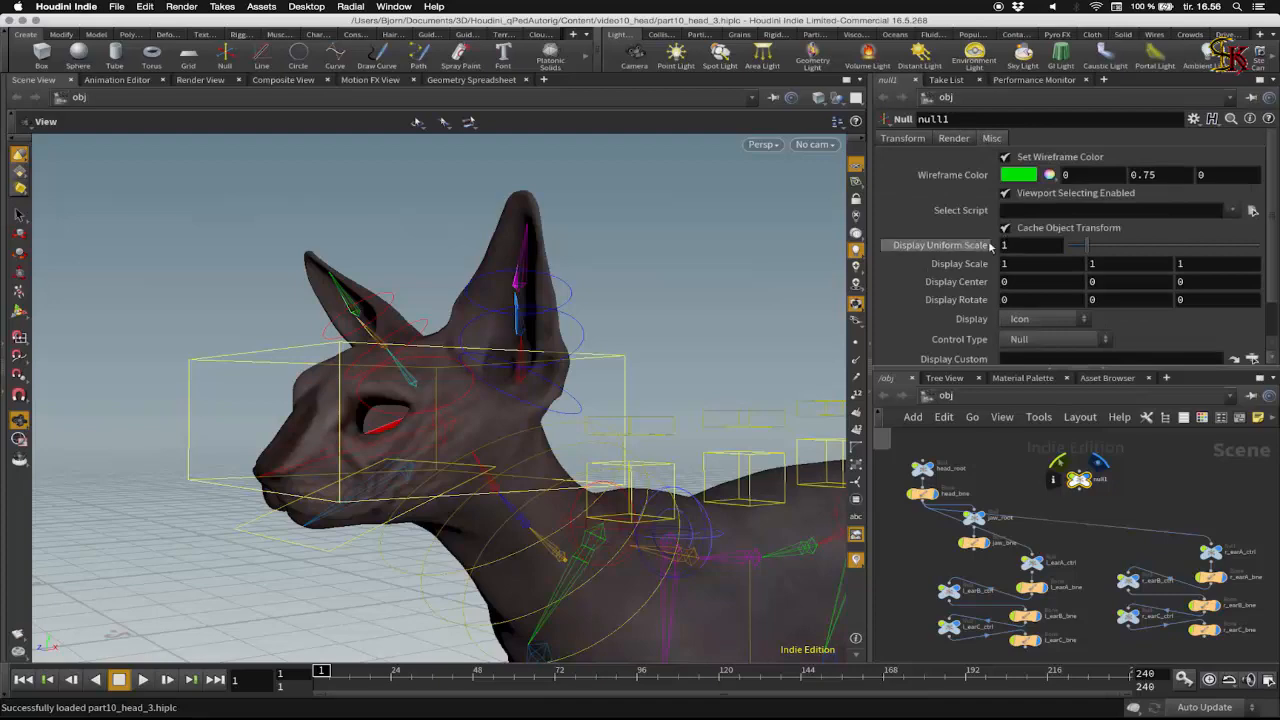
pyautogui.scroll(-2, 1110, 232)
pyautogui.click(1043, 296)
pyautogui.click(1045, 440)
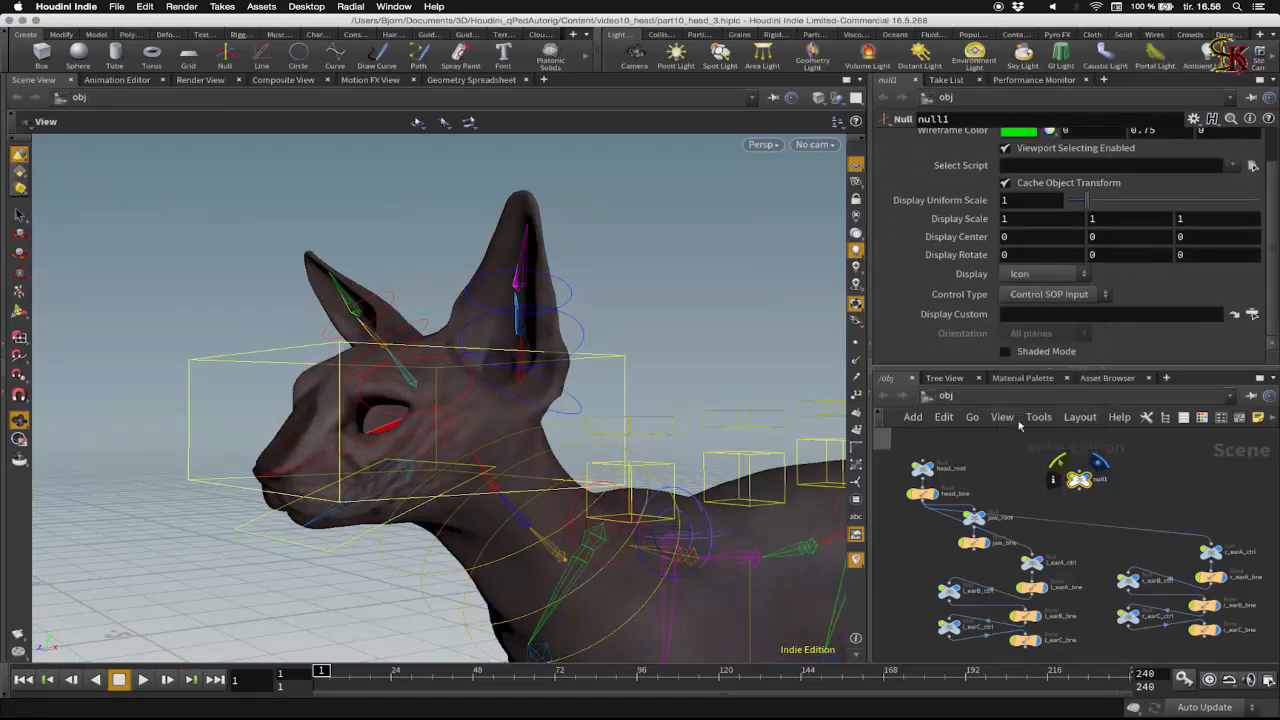
# - Inside the new null, add a Curve node, paste in the copied arrow-shape coordinates and wire it into control1
pyautogui.doubleClick(1079, 482)
pyautogui.press('Tab')
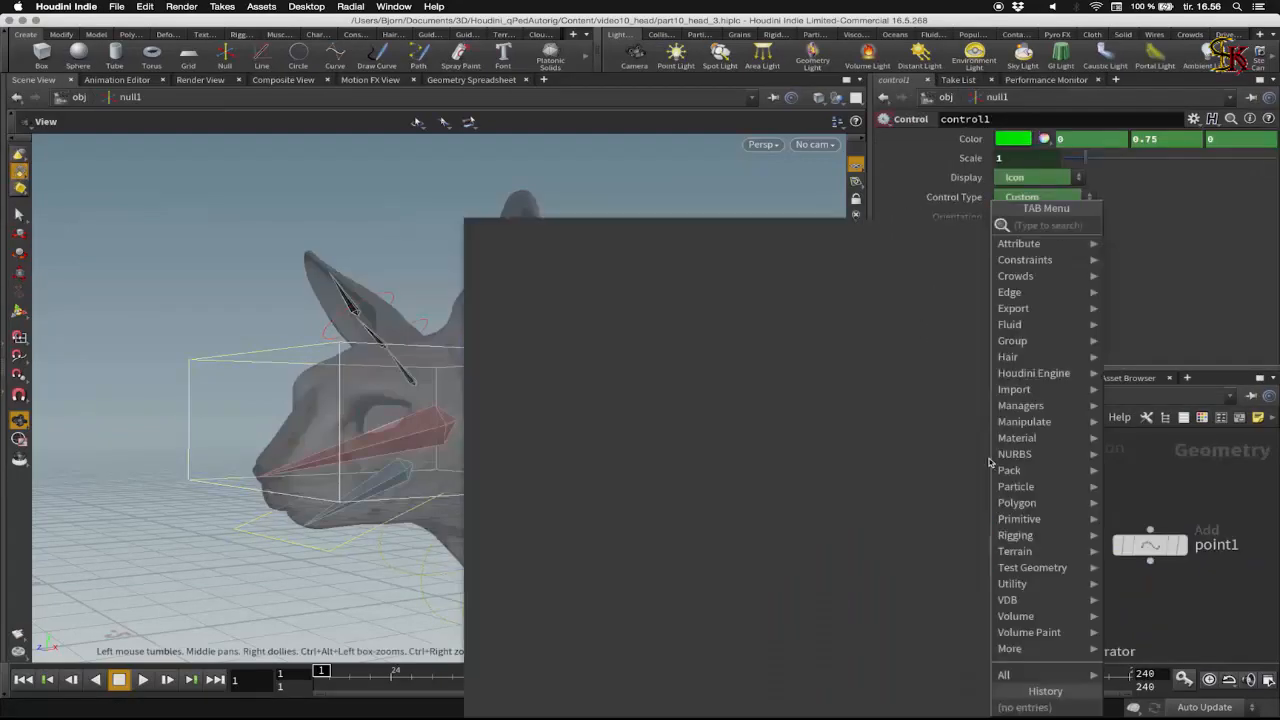
pyautogui.write('curve')
pyautogui.press('Return')
pyautogui.click(989, 459)
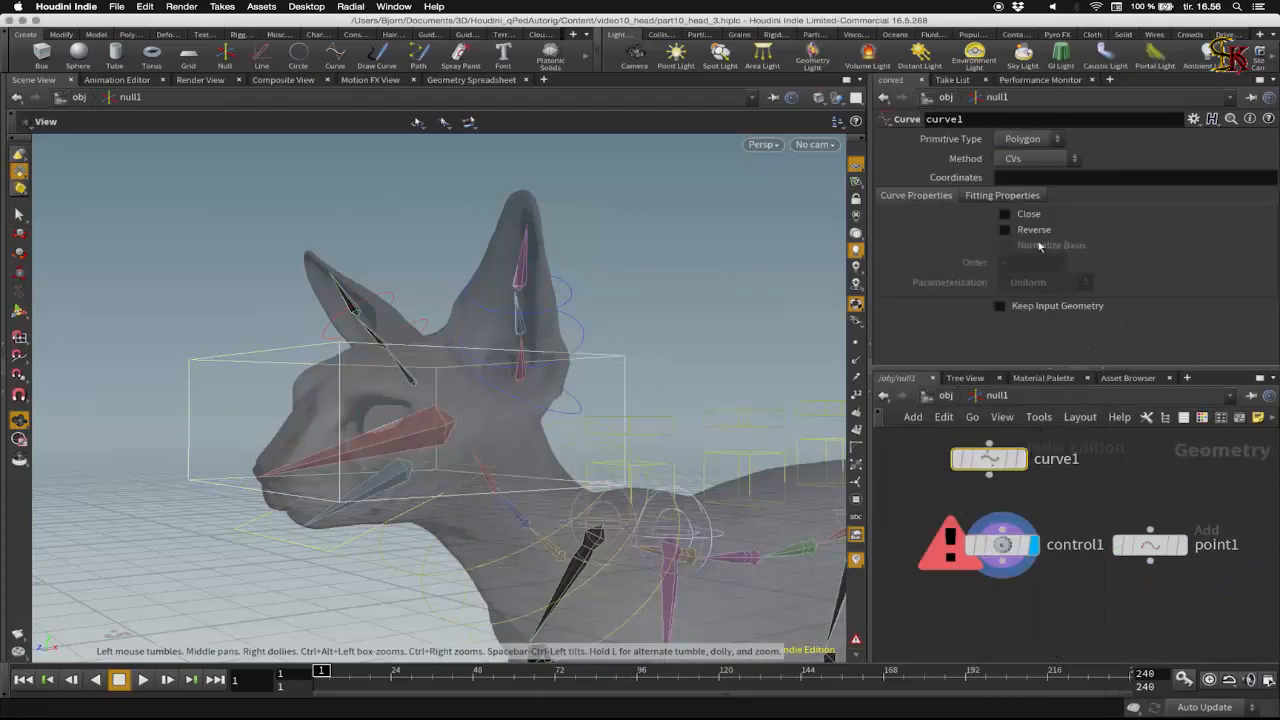
pyautogui.click(1060, 179)
pyautogui.press('super+v')
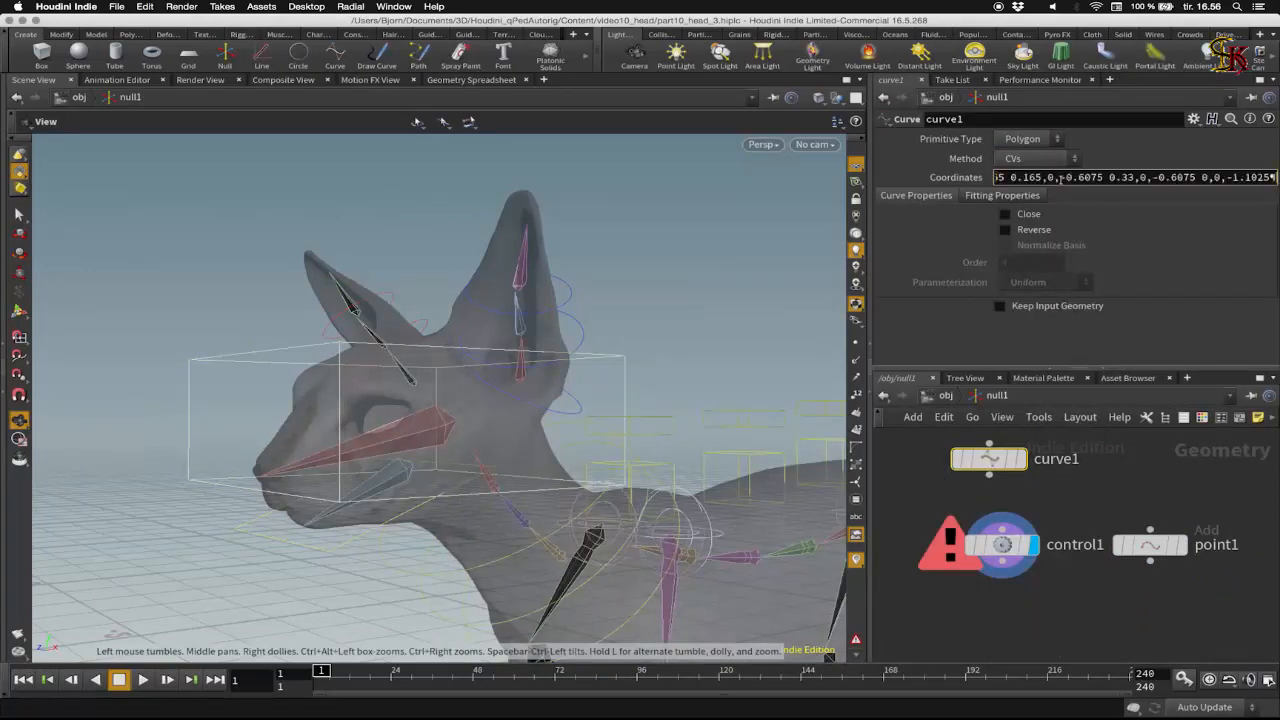
pyautogui.press('Return')
pyautogui.moveTo(989, 475); pyautogui.dragTo(1002, 530)
# - Turn on Keep Position When Parenting for the new null at the object level
pyautogui.press('u')
pyautogui.scroll(-2, 900, 508)
pyautogui.moveTo(898, 510); pyautogui.dragTo(915, 552, button='middle')
pyautogui.moveTo(966, 589); pyautogui.dragTo(1098, 487)
pyautogui.scroll(3, 1040, 250)
pyautogui.click(904, 139)
pyautogui.press('super+z')
pyautogui.moveTo(394, 251); pyautogui.dragTo(431, 426)
pyautogui.press('r')
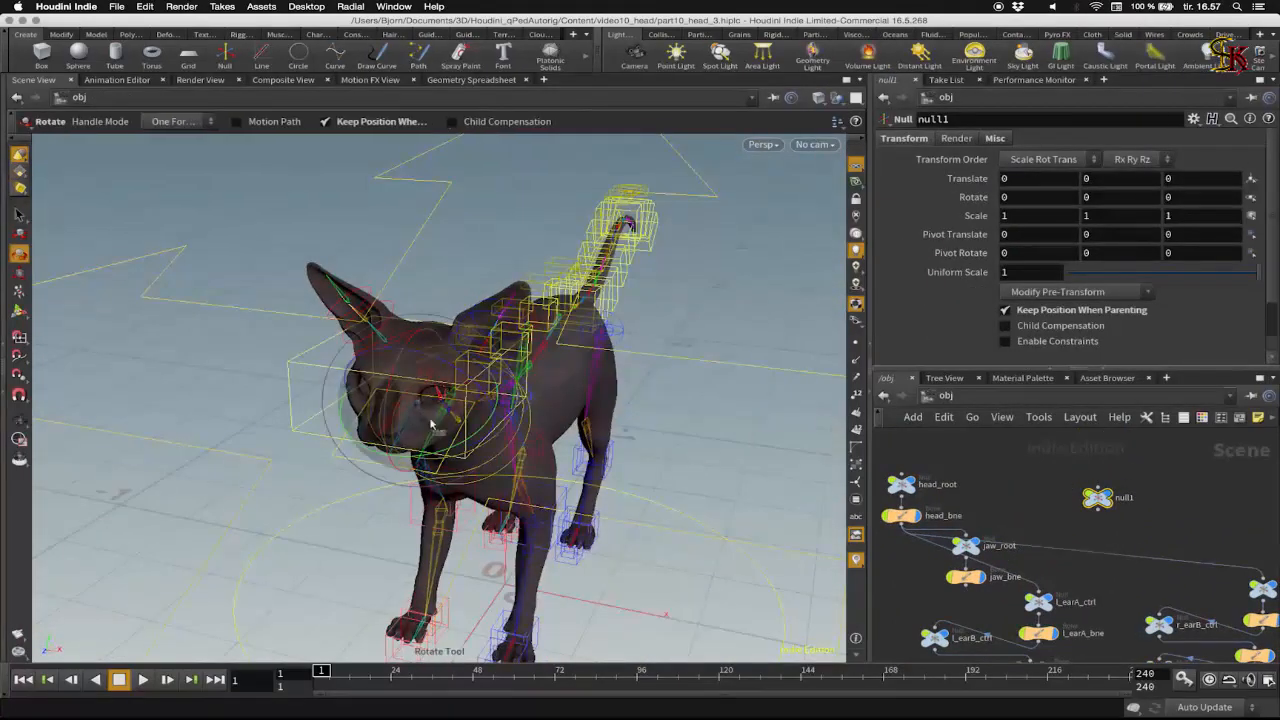
pyautogui.press('t')
pyautogui.press('super+z')
# - Insert a Transform node between curve1 and control1 and set its uniform scale to 0.03
pyautogui.doubleClick(1097, 497)
pyautogui.press('Tab')
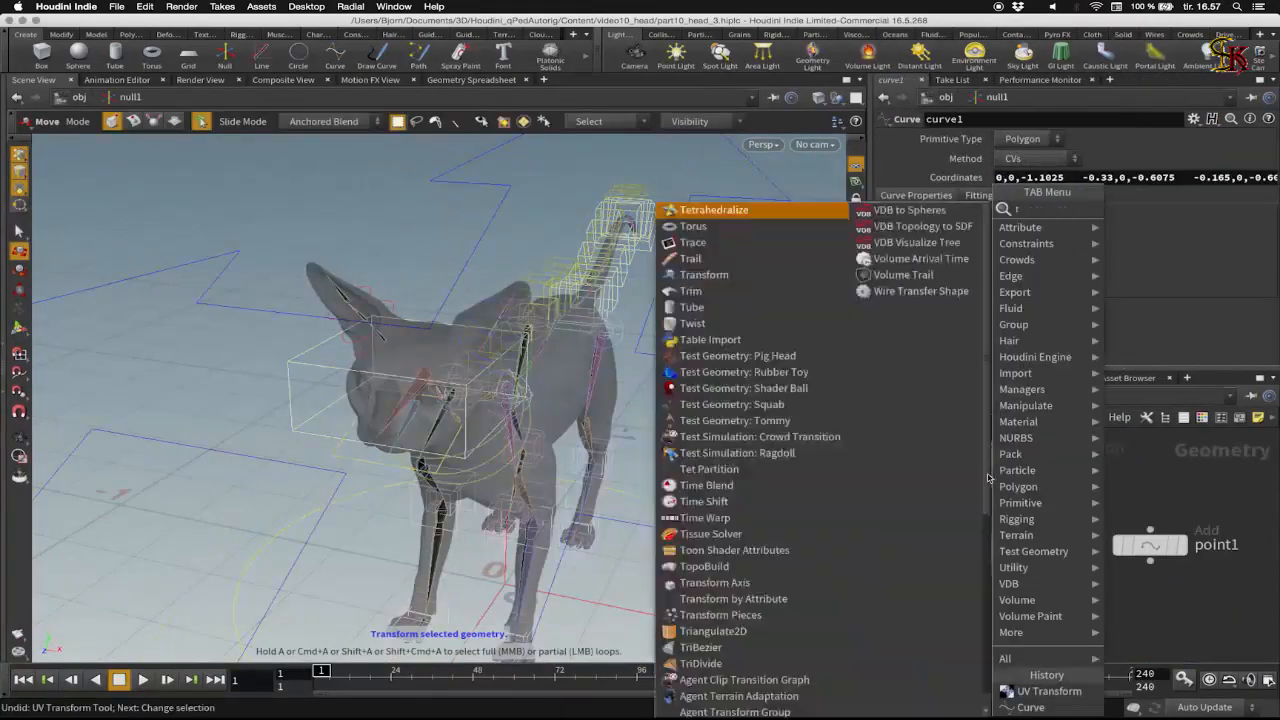
pyautogui.write('trans')
pyautogui.press('Return')
pyautogui.click(1017, 525)
pyautogui.moveTo(1083, 266); pyautogui.dragTo(1063, 266)
pyautogui.keyDown('alt'); pyautogui.moveTo(480, 330); pyautogui.dragTo(577, 254, button='right'); pyautogui.keyUp('alt')
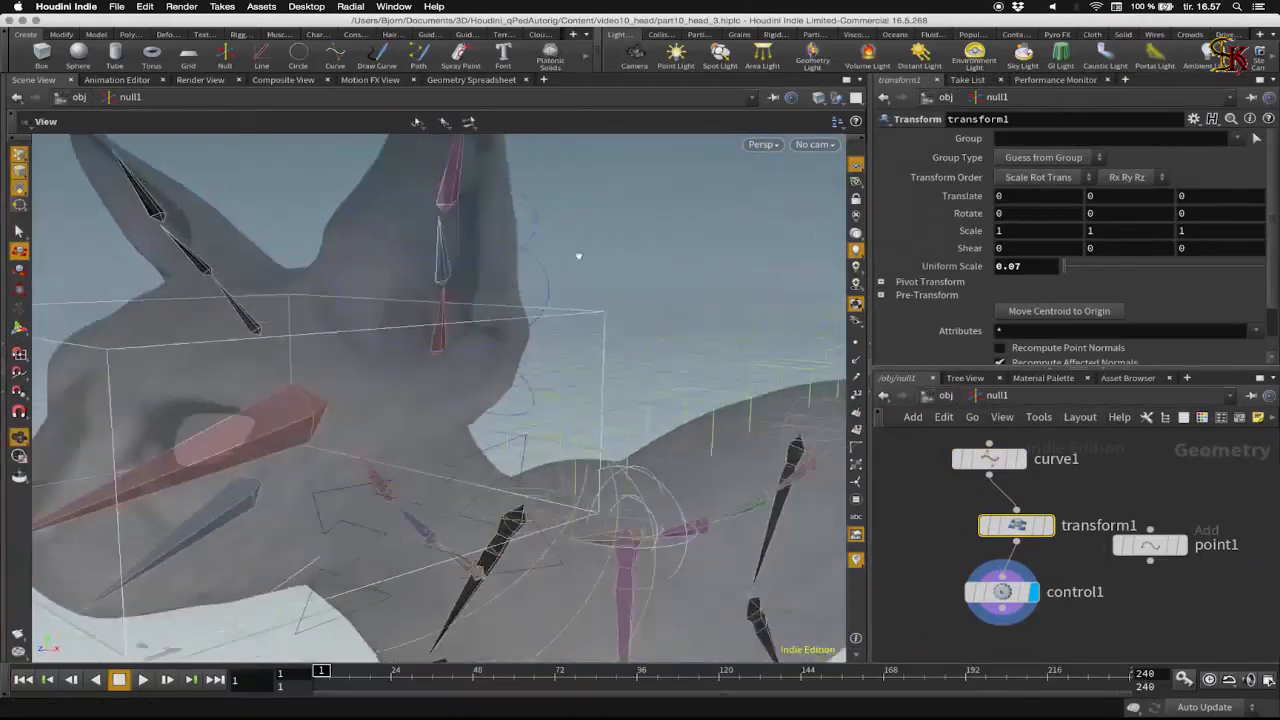
pyautogui.keyDown('alt'); pyautogui.moveTo(577, 254); pyautogui.dragTo(620, 180); pyautogui.keyUp('alt')
# - Rotate the control curve 90 degrees about X and 90 degrees about Y in the Transform node
pyautogui.doubleClick(1097, 214)
pyautogui.write('90')
pyautogui.doubleClick(1060, 213)
pyautogui.write('90')
pyautogui.doubleClick(1117, 212)
pyautogui.press('BackSpace')
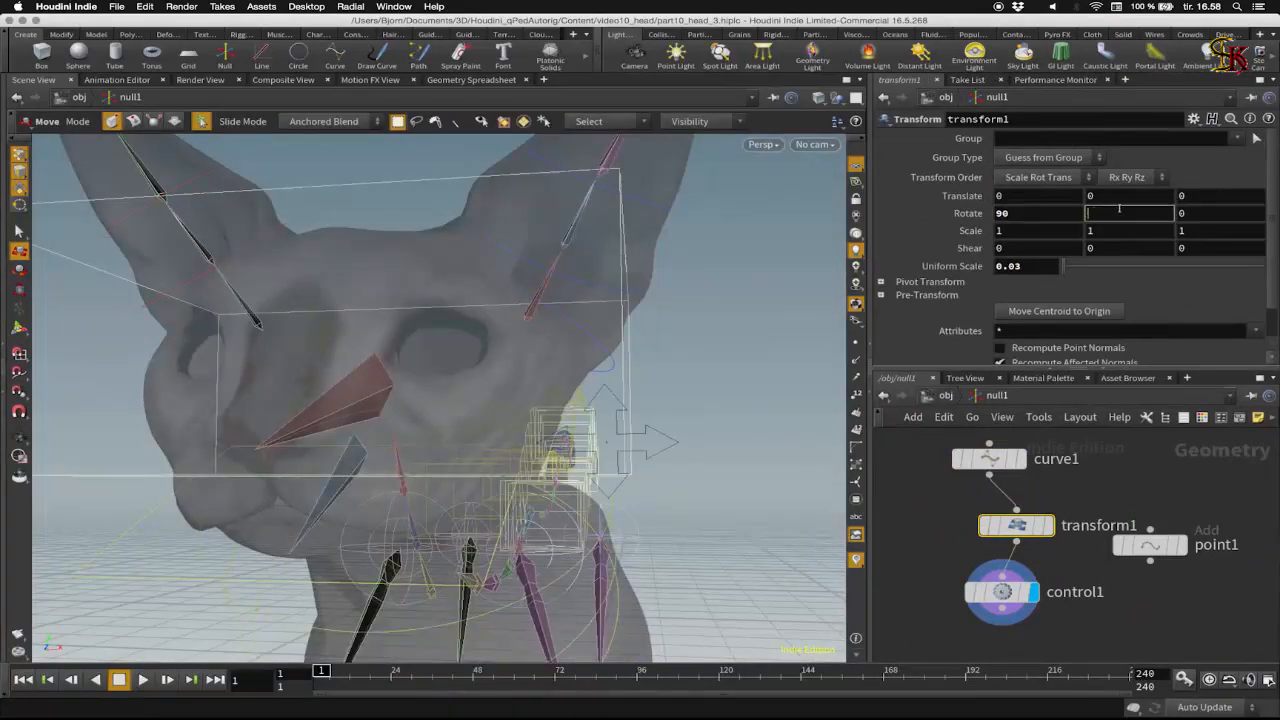
pyautogui.write('90')
# - Move the control null to the cat's left mouth corner and rotate it to follow the cheek
pyautogui.keyDown('alt'); pyautogui.moveTo(645, 440); pyautogui.dragTo(541, 440); pyautogui.keyUp('alt')
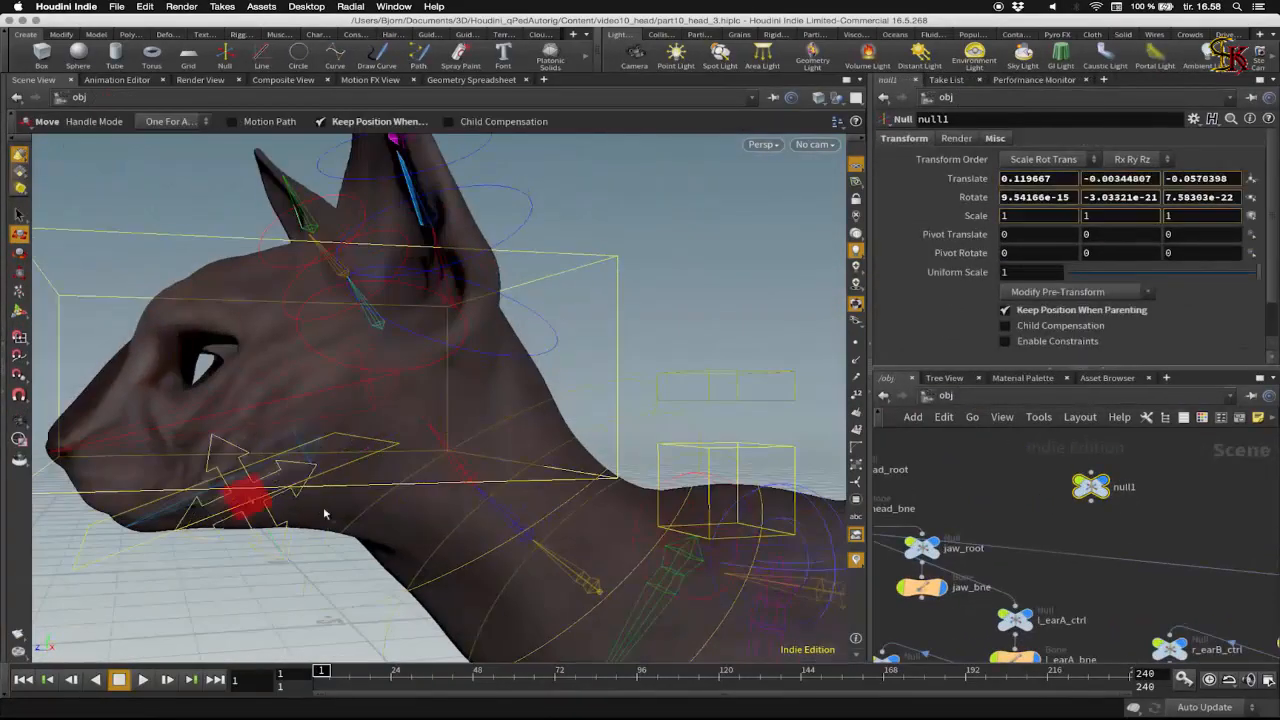
pyautogui.keyDown('alt'); pyautogui.moveTo(243, 500); pyautogui.dragTo(538, 450); pyautogui.keyUp('alt')
pyautogui.hotkey('ctrl', 'z')
pyautogui.keyDown('alt'); pyautogui.moveTo(655, 420); pyautogui.dragTo(530, 410); pyautogui.keyUp('alt')
# - Rename the mouth control null as l_mouthEdge_ctrl
pyautogui.click(1132, 487)
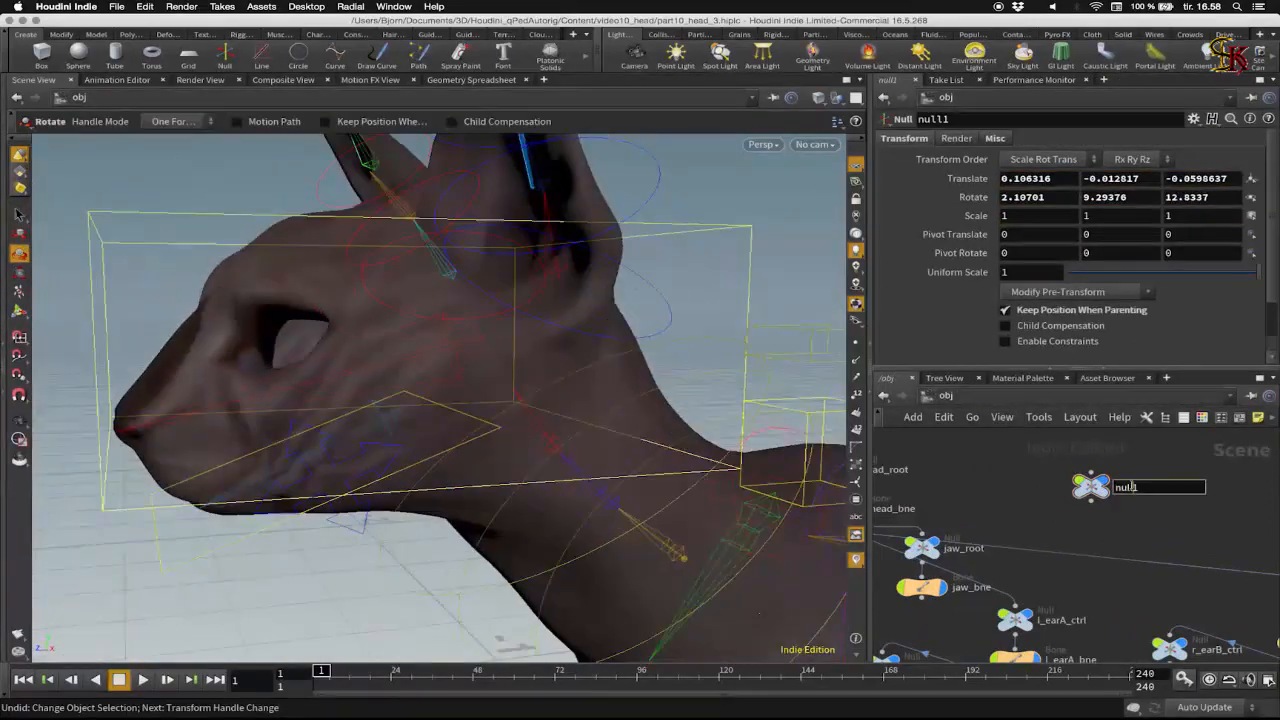
pyautogui.write('l_mouthEdge_ctrl')
pyautogui.press('Return')
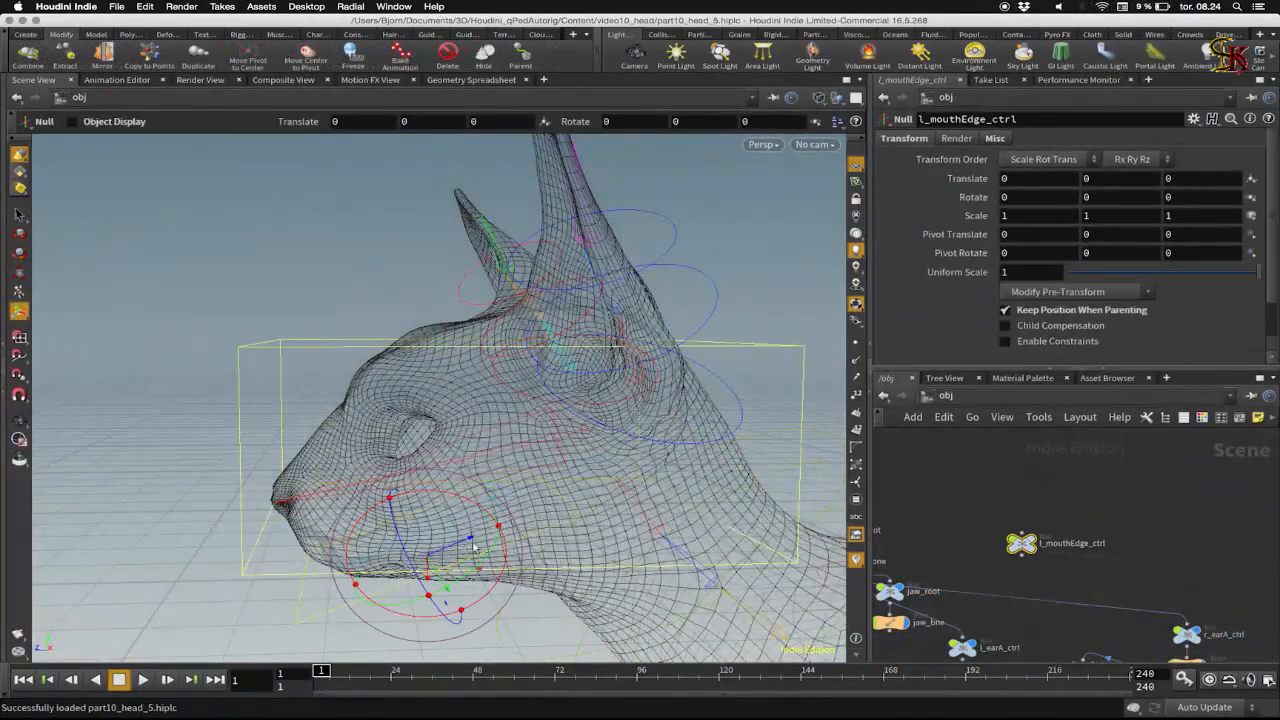
# - Try moving l_mouthEdge_ctrl along the Z axis and undo the move
pyautogui.moveTo(472, 541); pyautogui.dragTo(485, 537)
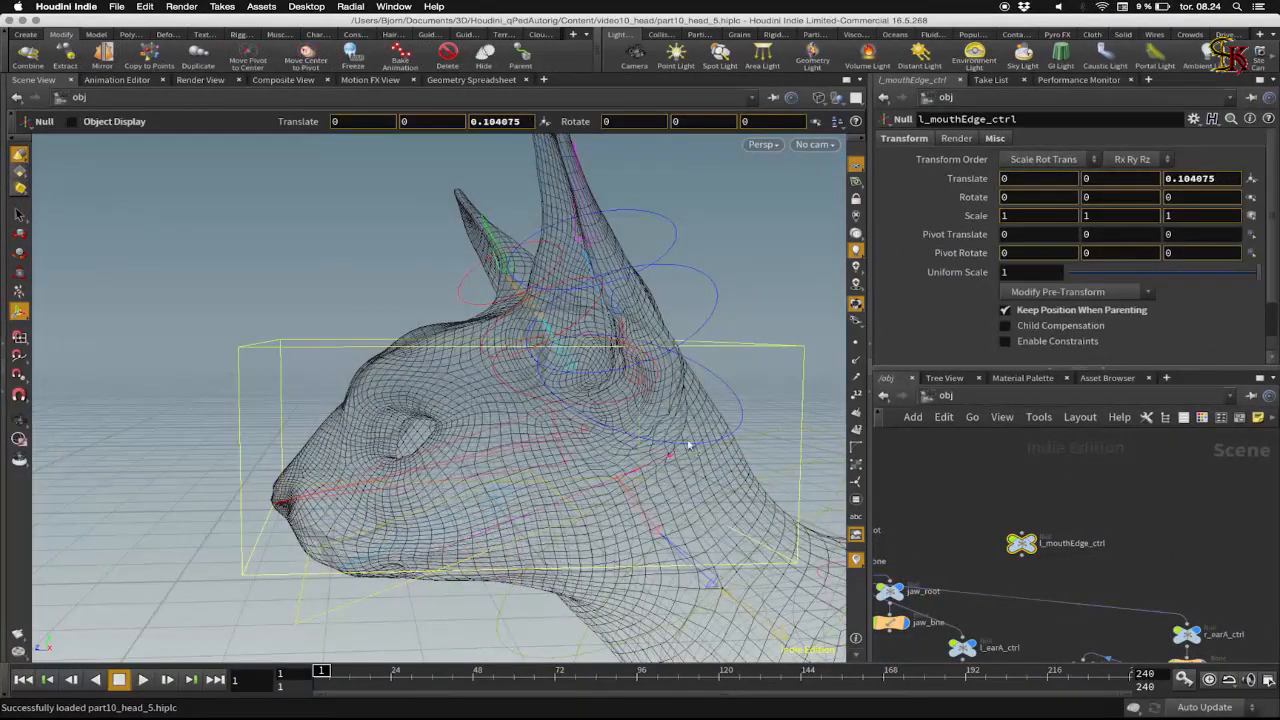
pyautogui.moveTo(865, 370); pyautogui.dragTo(1096, 232)
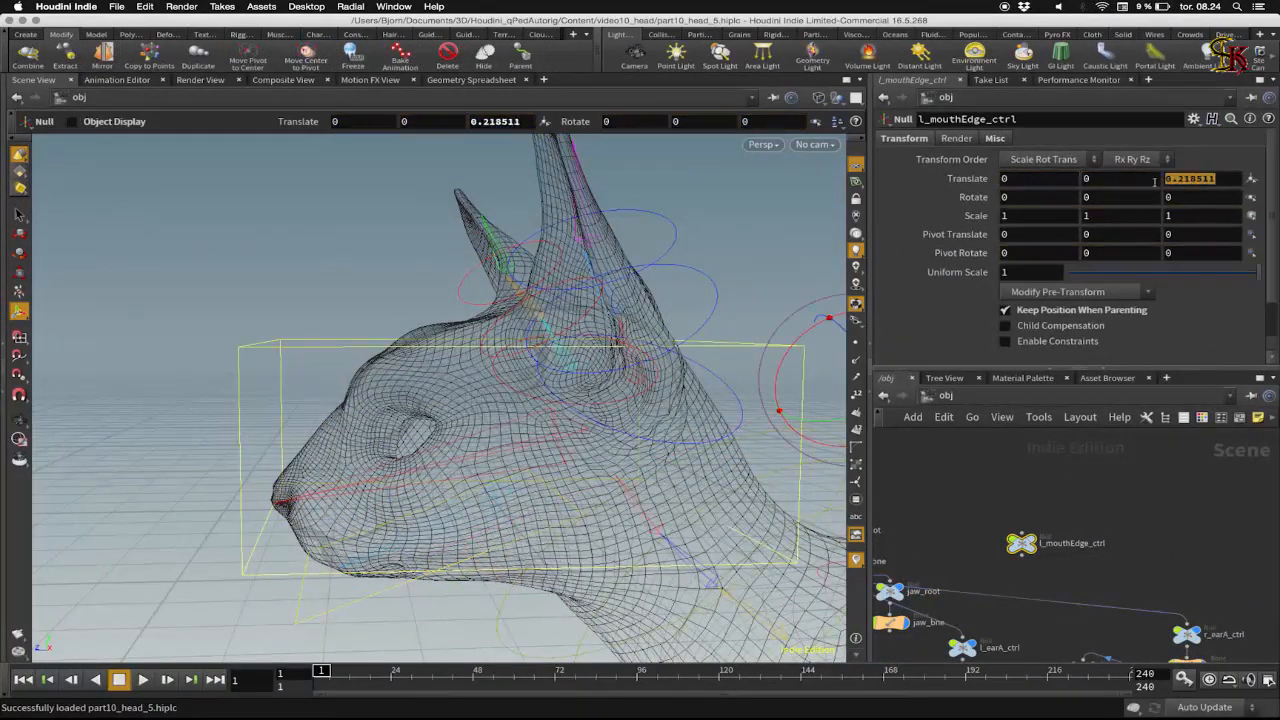
pyautogui.hotkey('ctrl', 'z')
# - Add a Null wired to the output of l_mouthEdge_ctrl and turn on its Keep Position When Parenting
pyautogui.press('Tab')
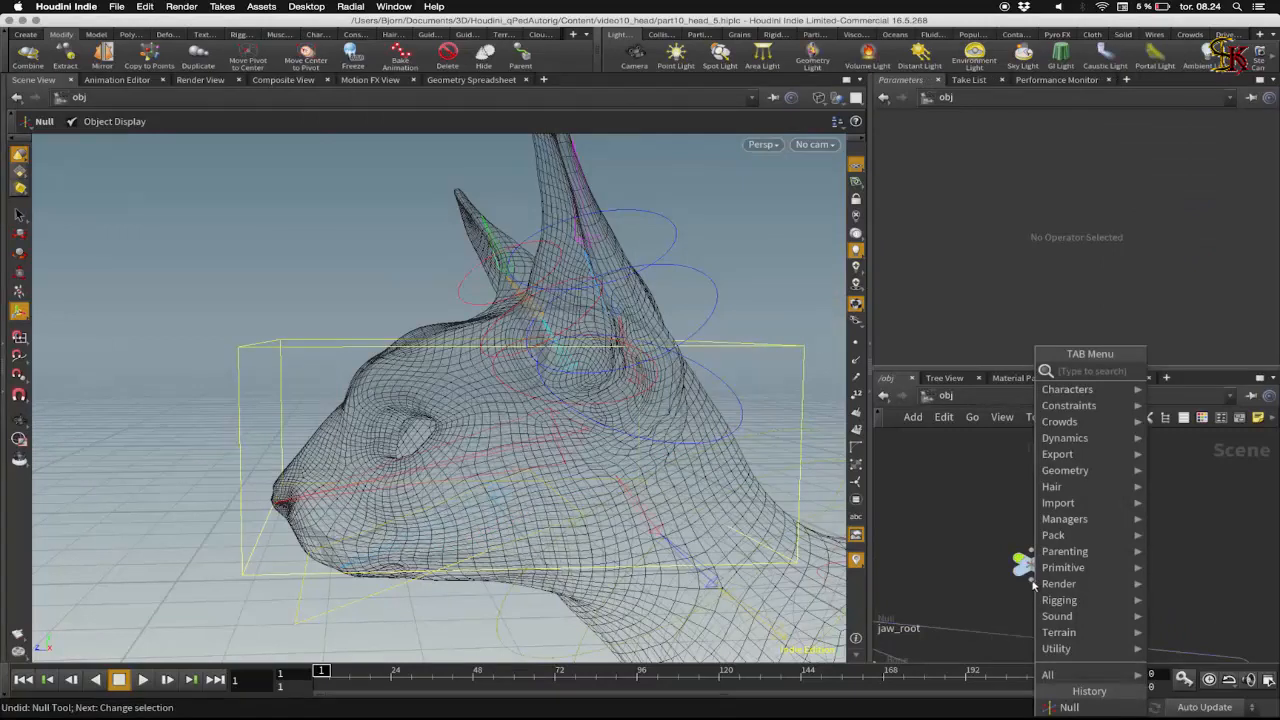
pyautogui.click(1069, 707)
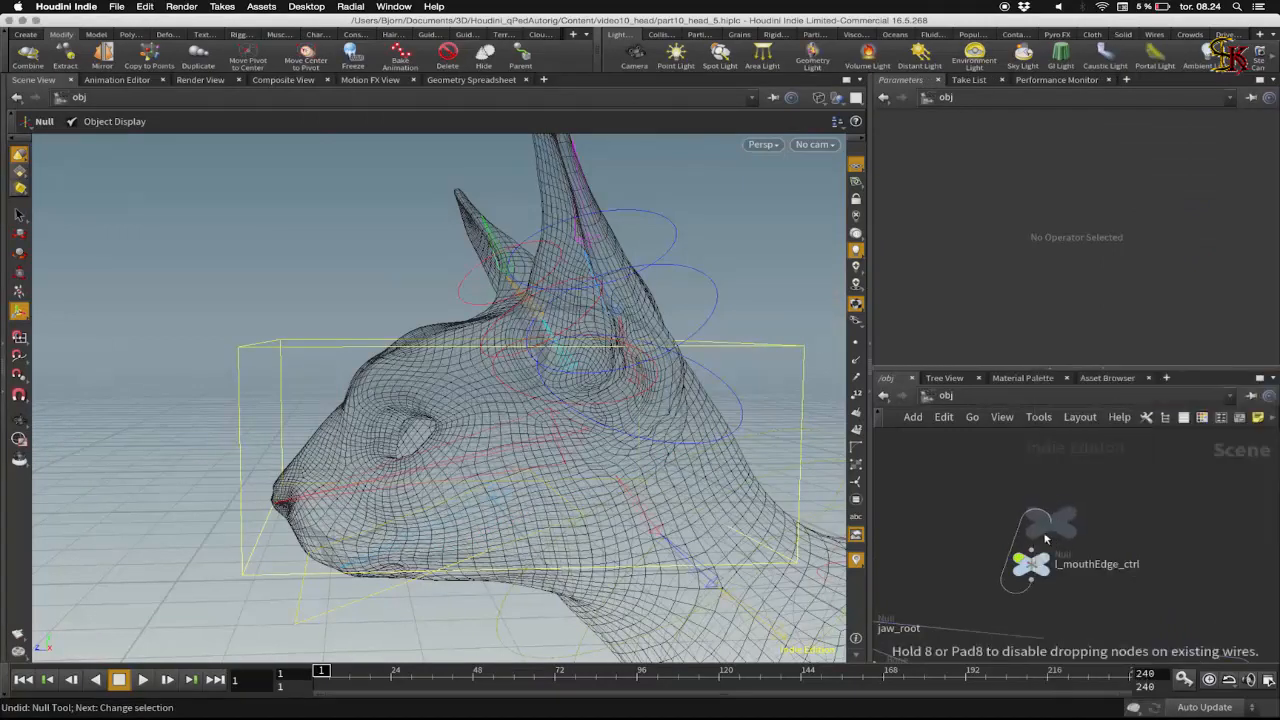
pyautogui.click(1038, 525)
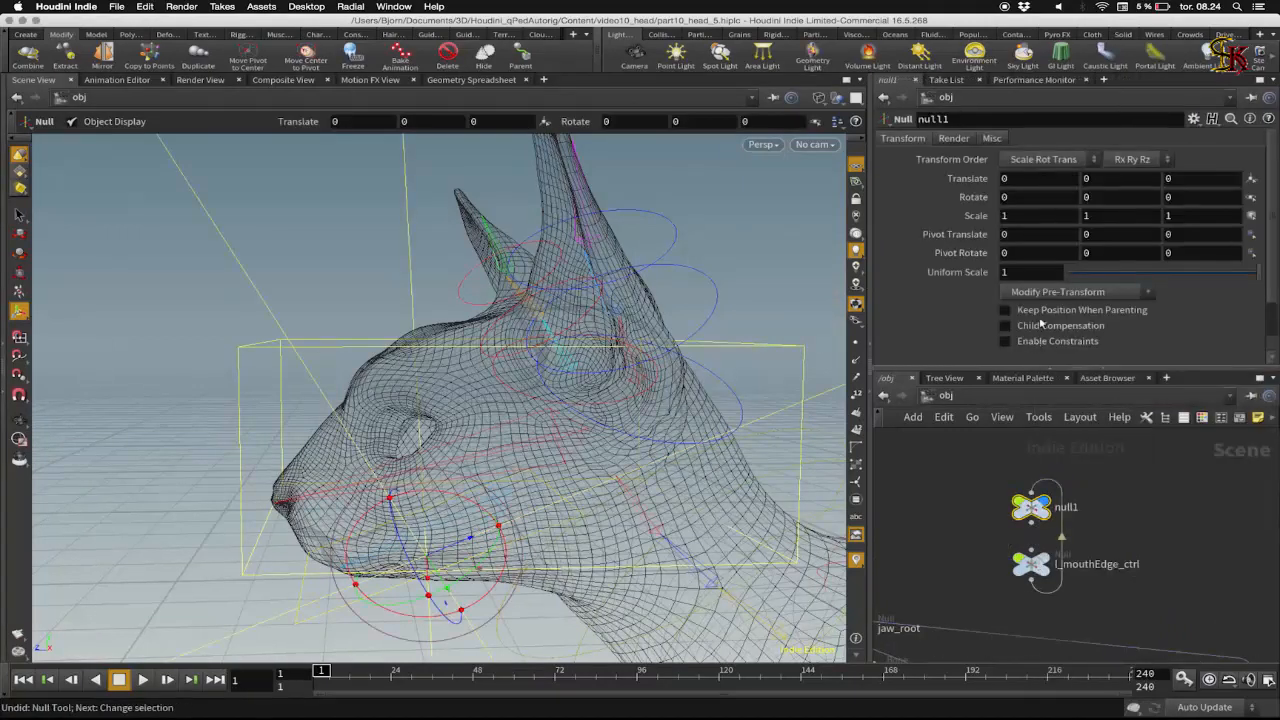
pyautogui.click(1006, 311)
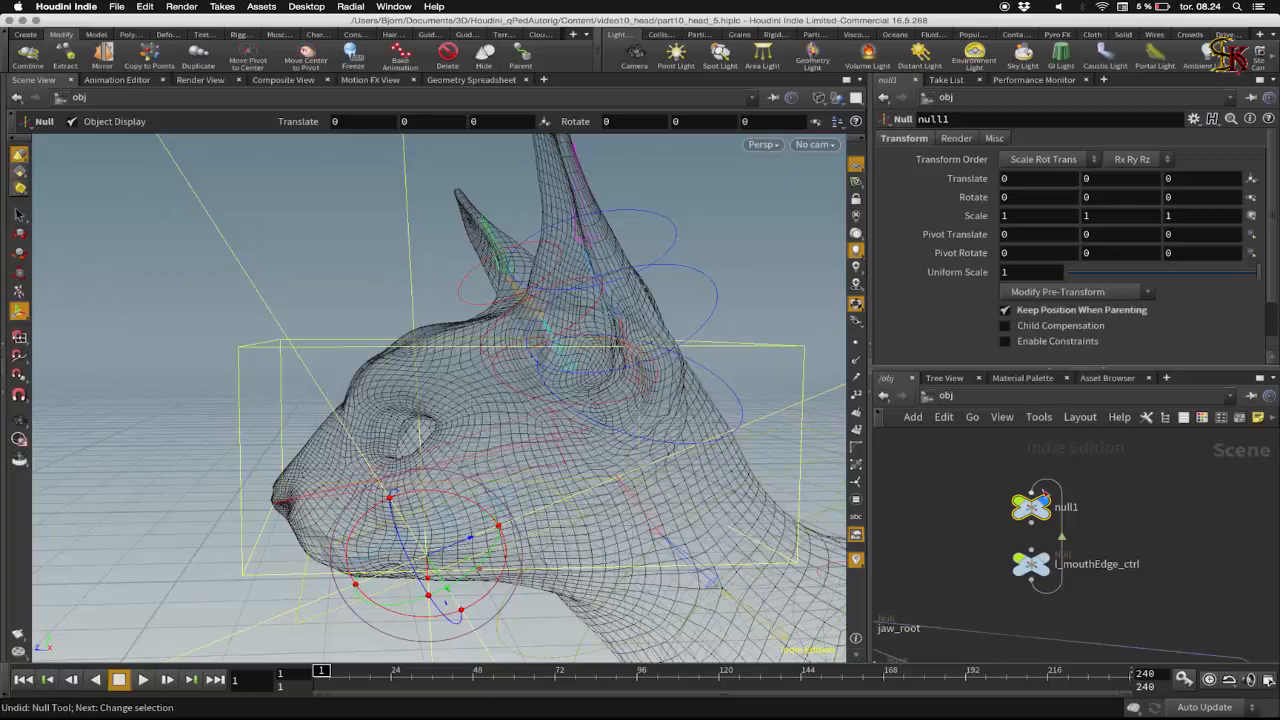
# - Make the new null the parent of l_mouthEdge_ctrl and set the null's Uniform Scale to 0.1
pyautogui.moveTo(1037, 465); pyautogui.dragTo(1042, 492)
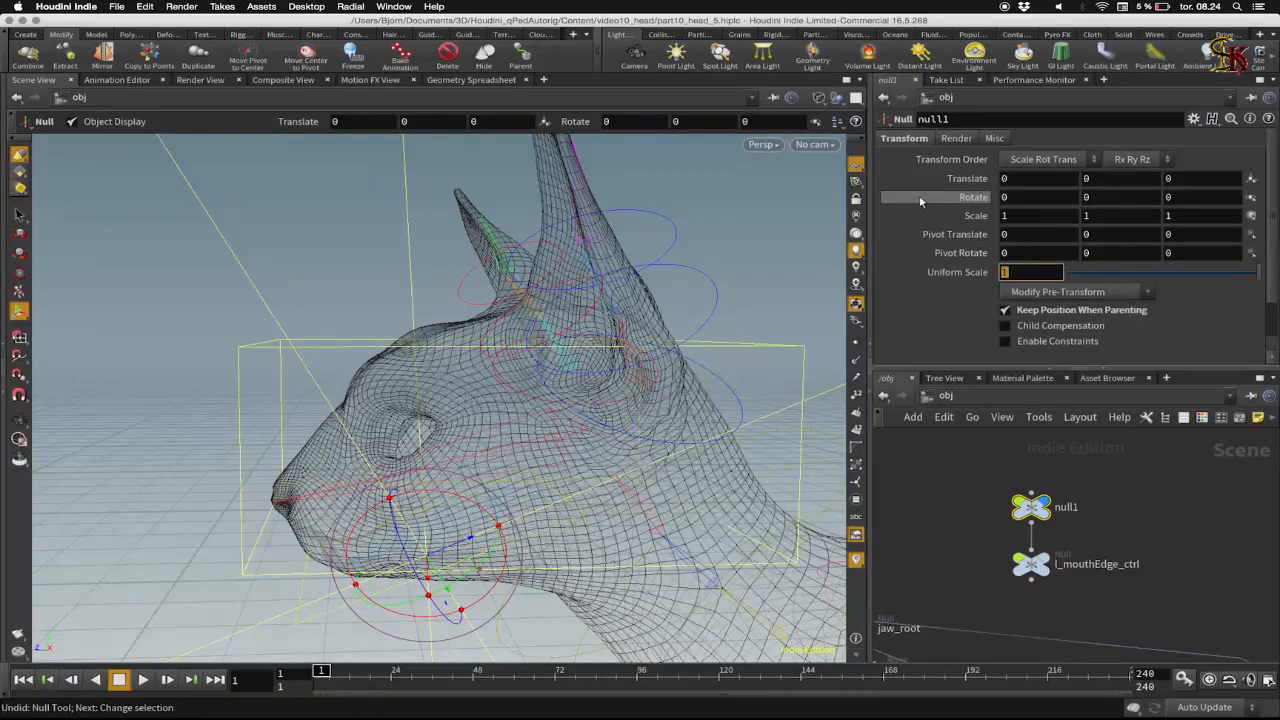
pyautogui.write('.1')
pyautogui.press('Return')
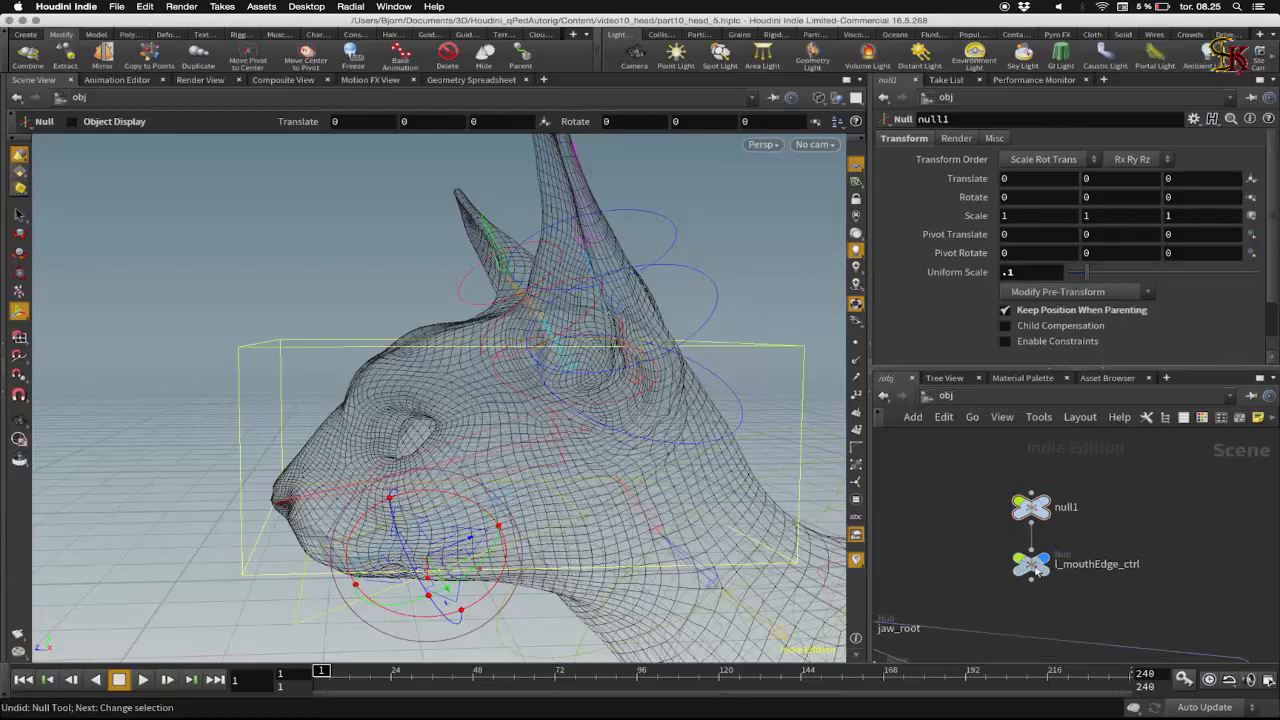
# - Try moving l_mouthEdge_ctrl about 1.05 along its Z axis under the scaled parent null
pyautogui.click(1036, 566)
pyautogui.moveTo(469, 541); pyautogui.dragTo(510, 520)
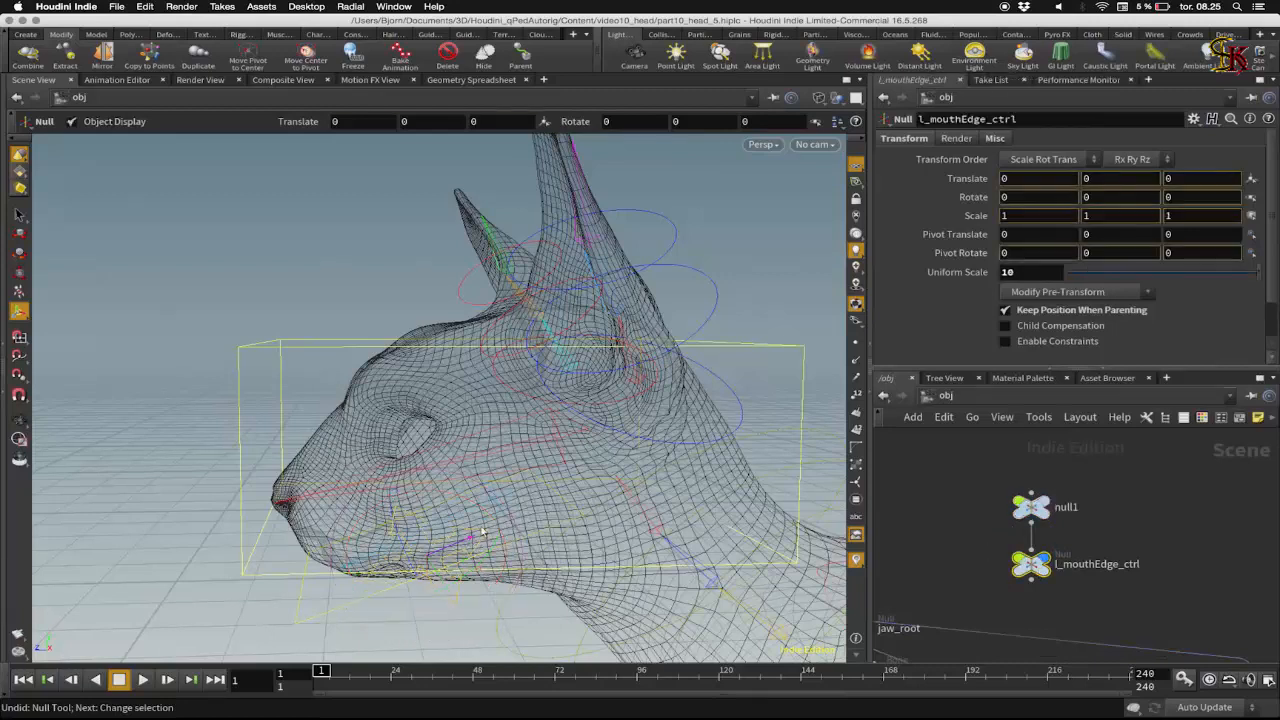
pyautogui.moveTo(658, 449)
pyautogui.mouseDown()
pyautogui.moveTo(731, 410)
pyautogui.moveTo(673, 458)
pyautogui.mouseUp()
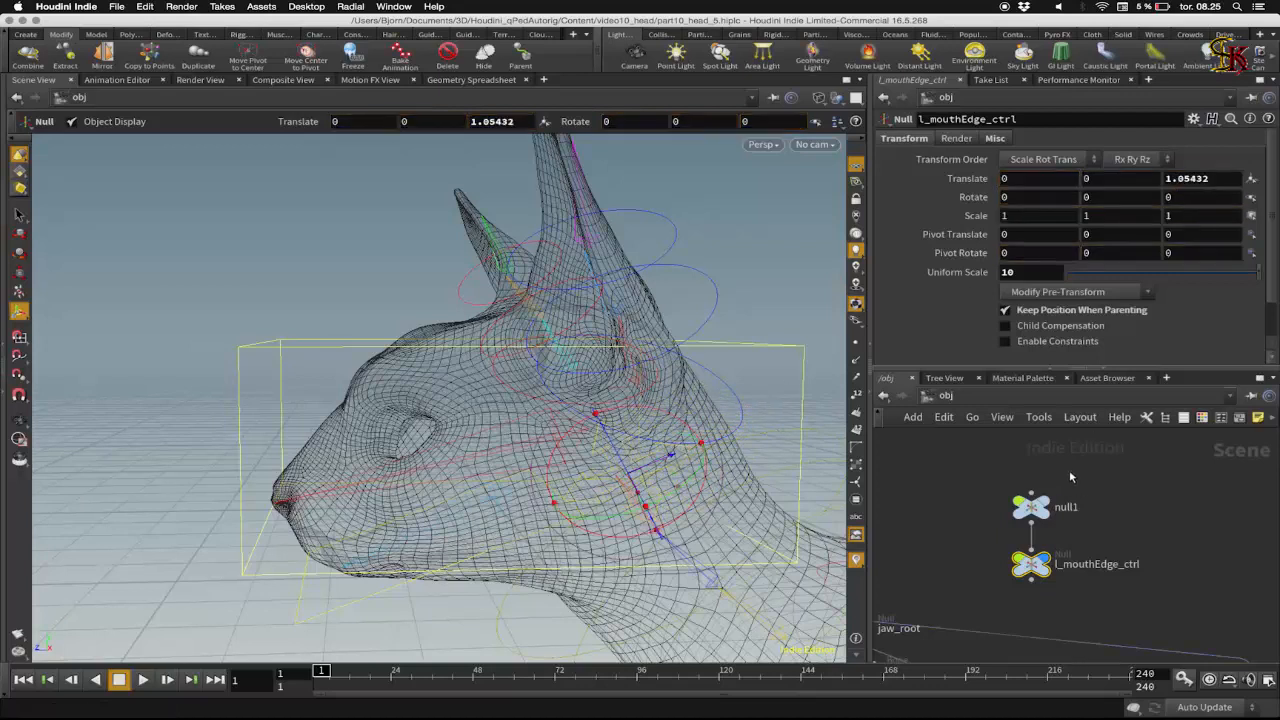
# - Reduce the parent null's Uniform Scale to 0.038 and try moving l_mouthEdge_ctrl again
pyautogui.click(1032, 508)
pyautogui.moveTo(1087, 275); pyautogui.dragTo(1078, 277)
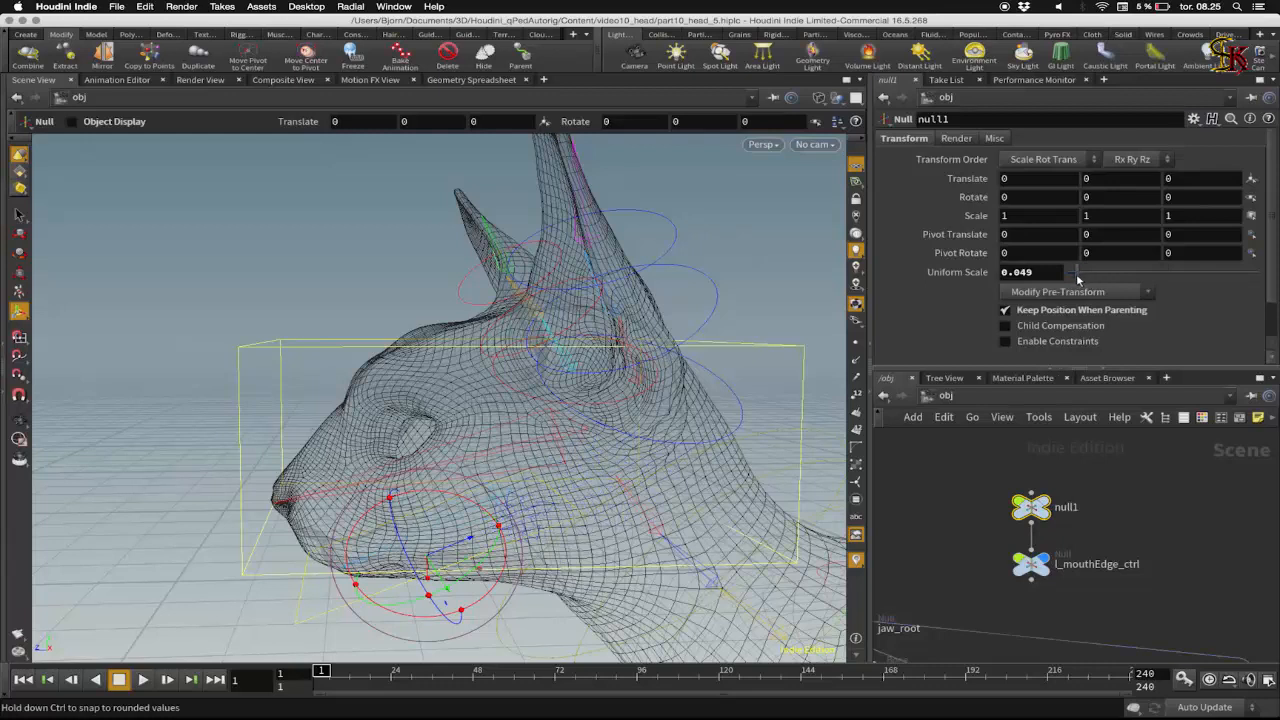
pyautogui.moveTo(1071, 287); pyautogui.dragTo(1073, 287)
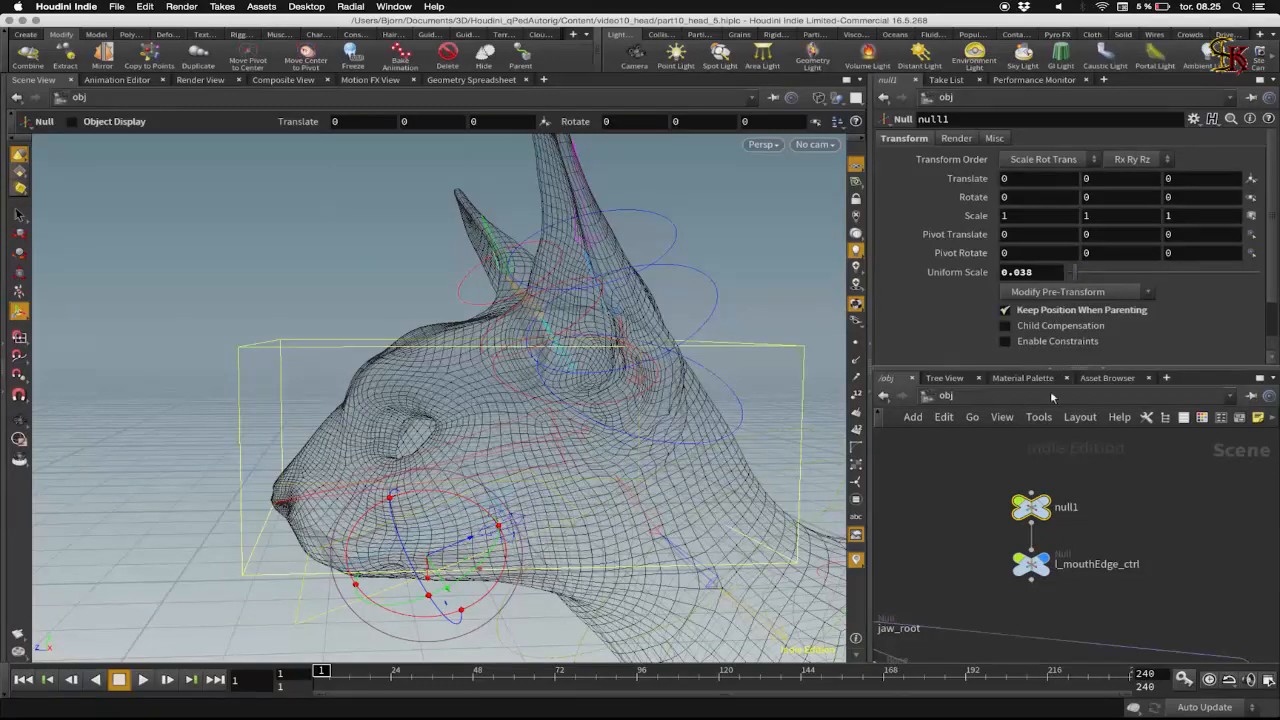
pyautogui.click(1032, 564)
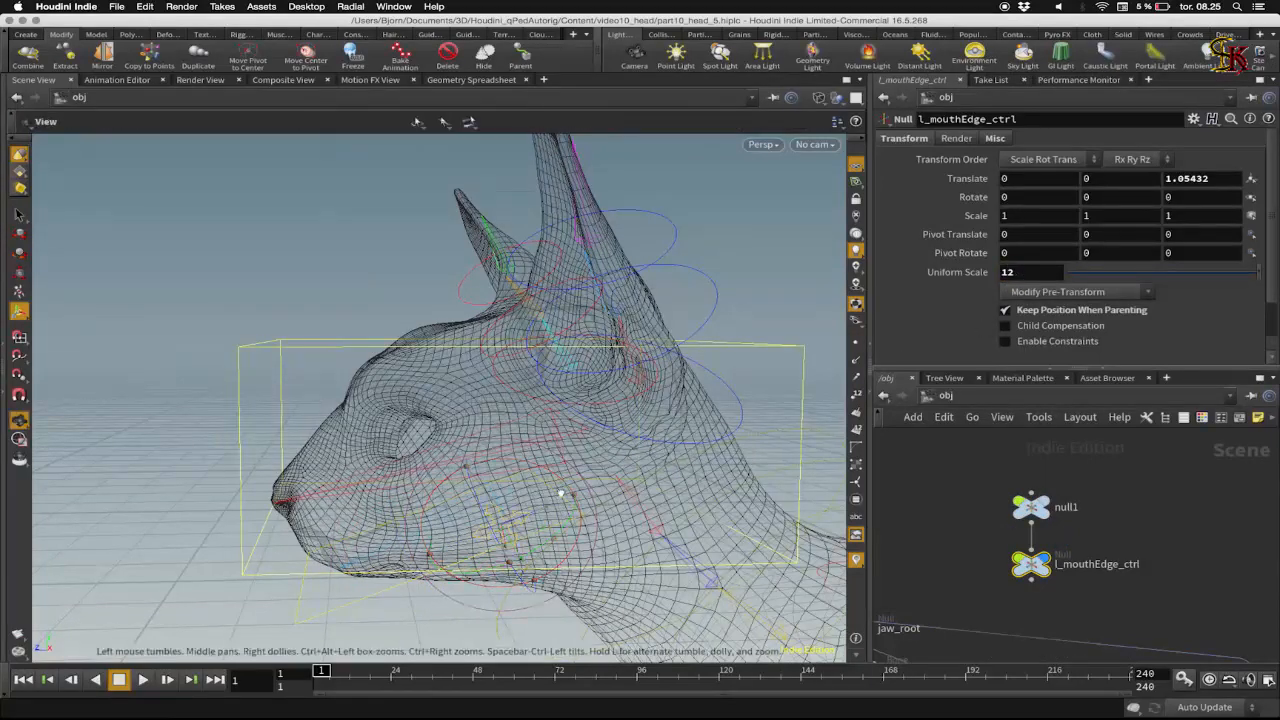
pyautogui.moveTo(545, 504); pyautogui.dragTo(330, 603)
# - Undo the added parent null, its scaling and the test moves, leaving only l_mouthEdge_ctrl
pyautogui.press('super+z')
pyautogui.press('super+z')
pyautogui.press('super+z')
pyautogui.press('super+z')
pyautogui.press('super+z')
pyautogui.press('super+z')
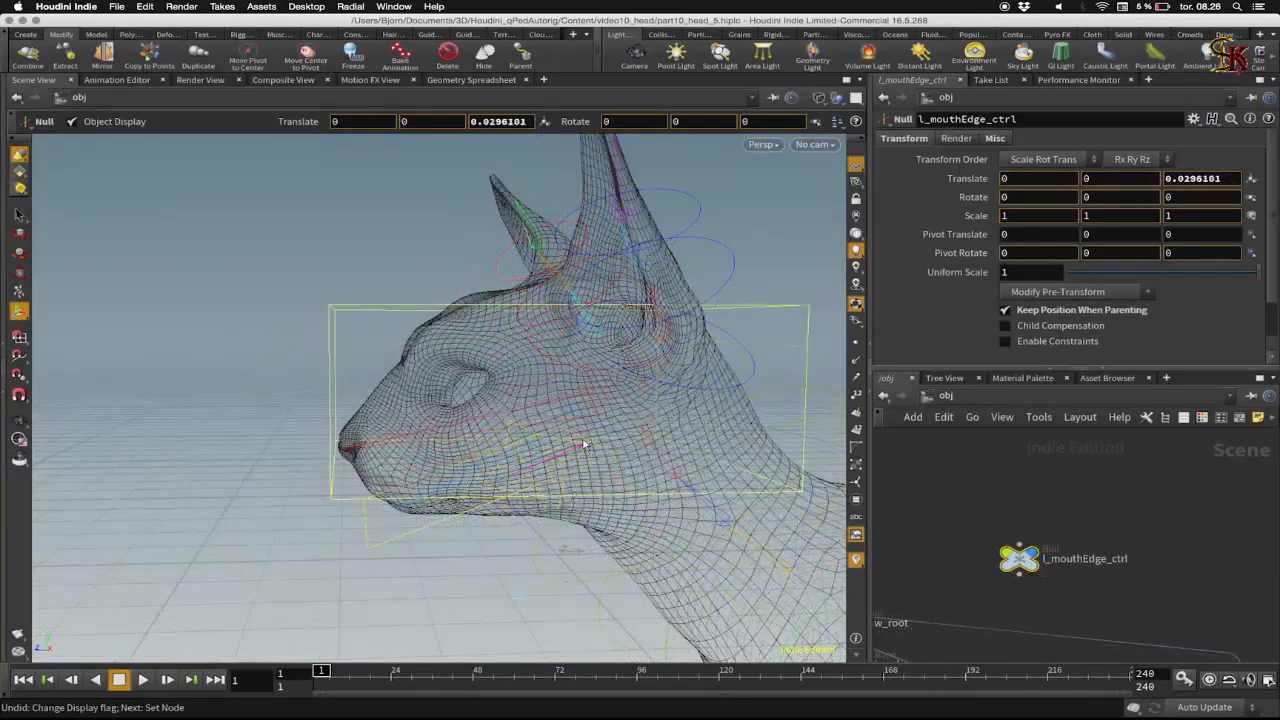
# - Move l_mouthEdge_ctrl along its Z axis and set its Translate Z to exactly 0.05
pyautogui.moveTo(589, 442); pyautogui.dragTo(596, 440)
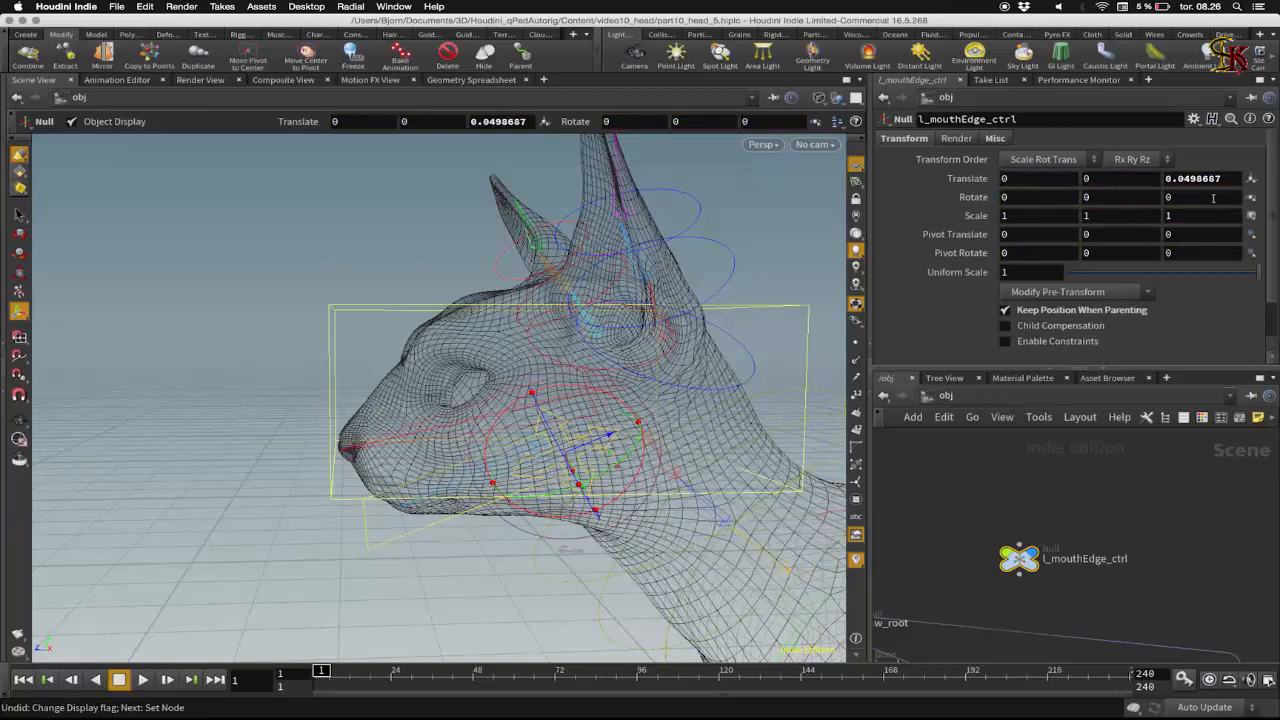
pyautogui.moveTo(1222, 179); pyautogui.dragTo(1186, 186)
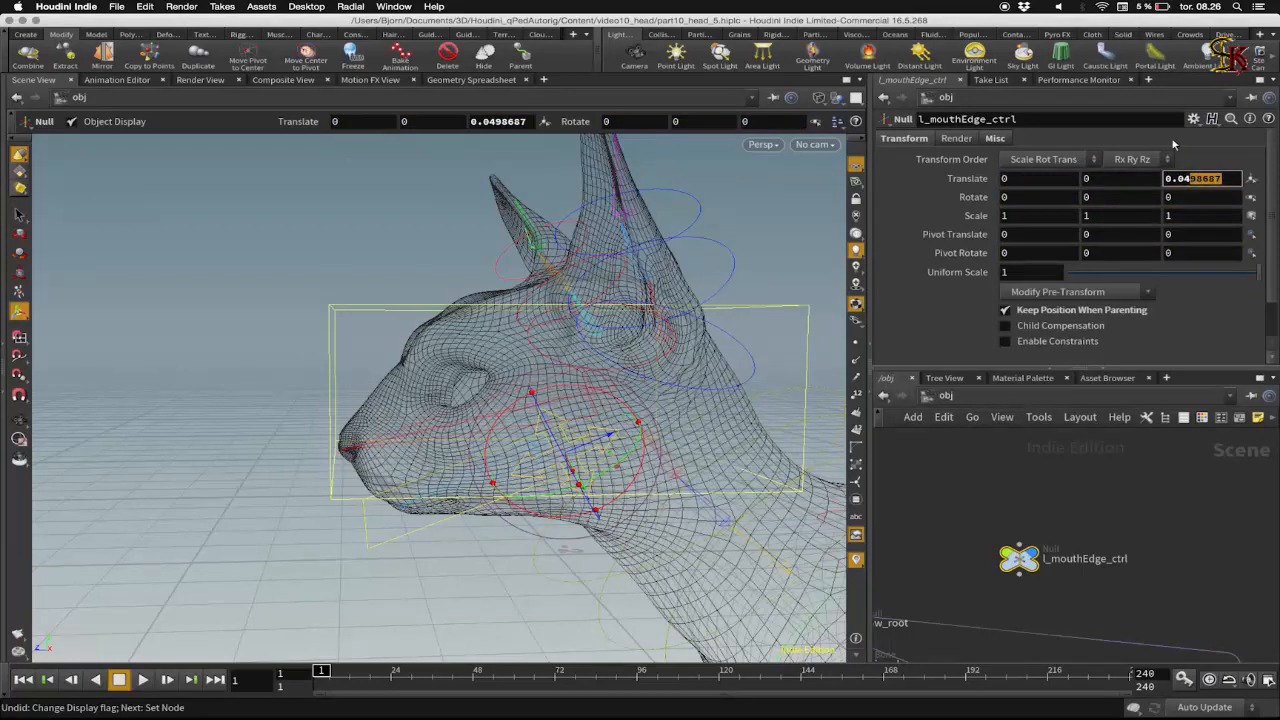
pyautogui.press('BackSpace')
pyautogui.press('BackSpace')
pyautogui.write('5')
pyautogui.press('Return')
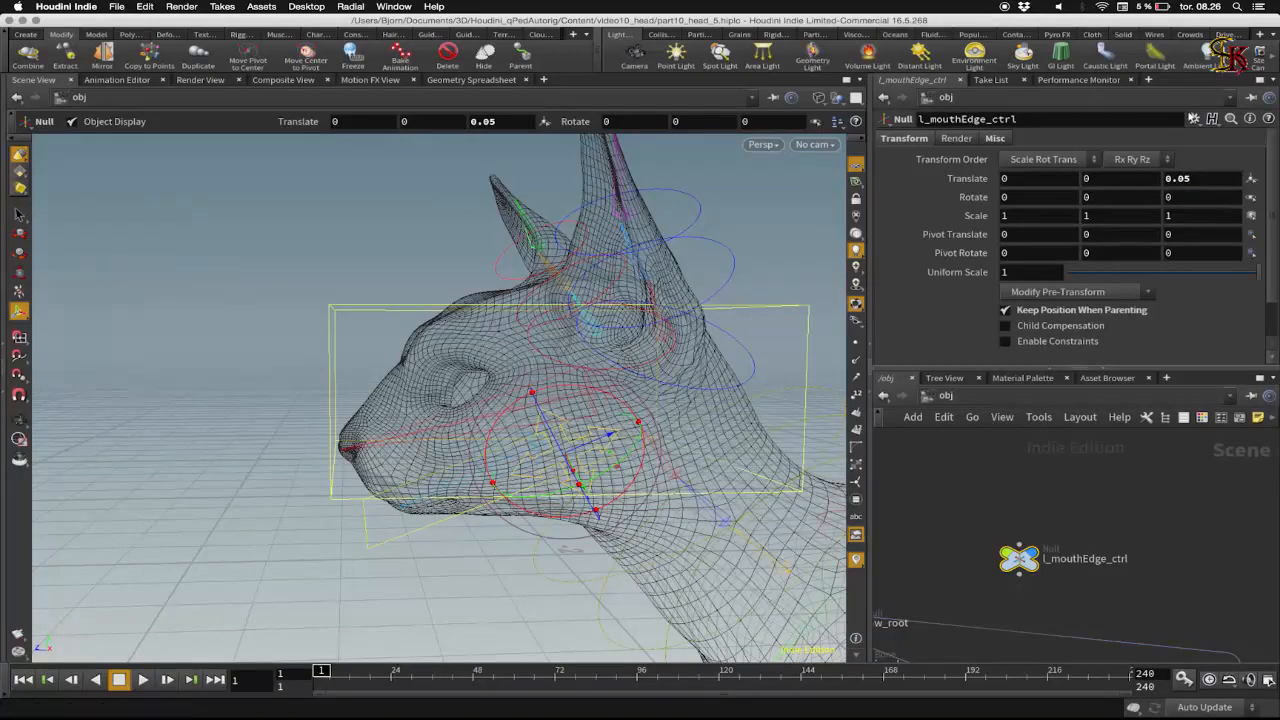
# - Open the parameter interface of l_mouthEdge_ctrl for editing and add two Float parameters above the Transform folder
pyautogui.click(1193, 118)
pyautogui.click(1170, 140)
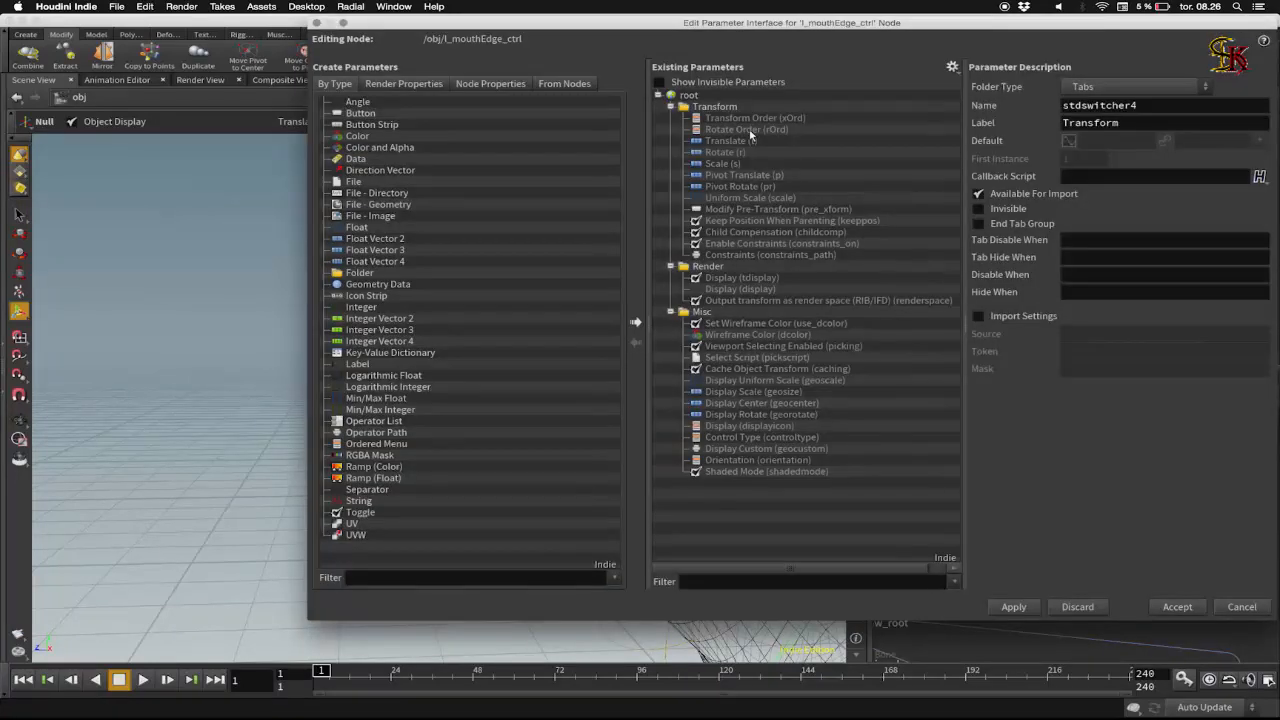
pyautogui.moveTo(356, 228); pyautogui.dragTo(712, 101)
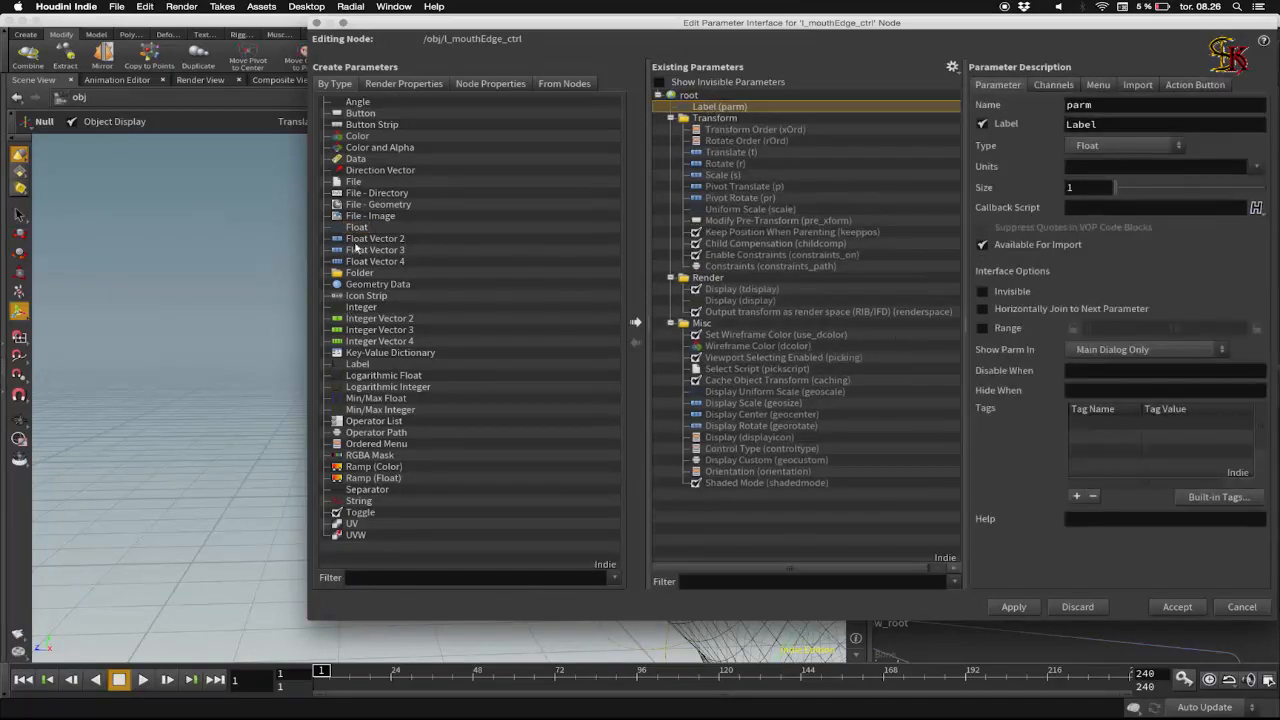
pyautogui.moveTo(356, 228); pyautogui.dragTo(714, 118)
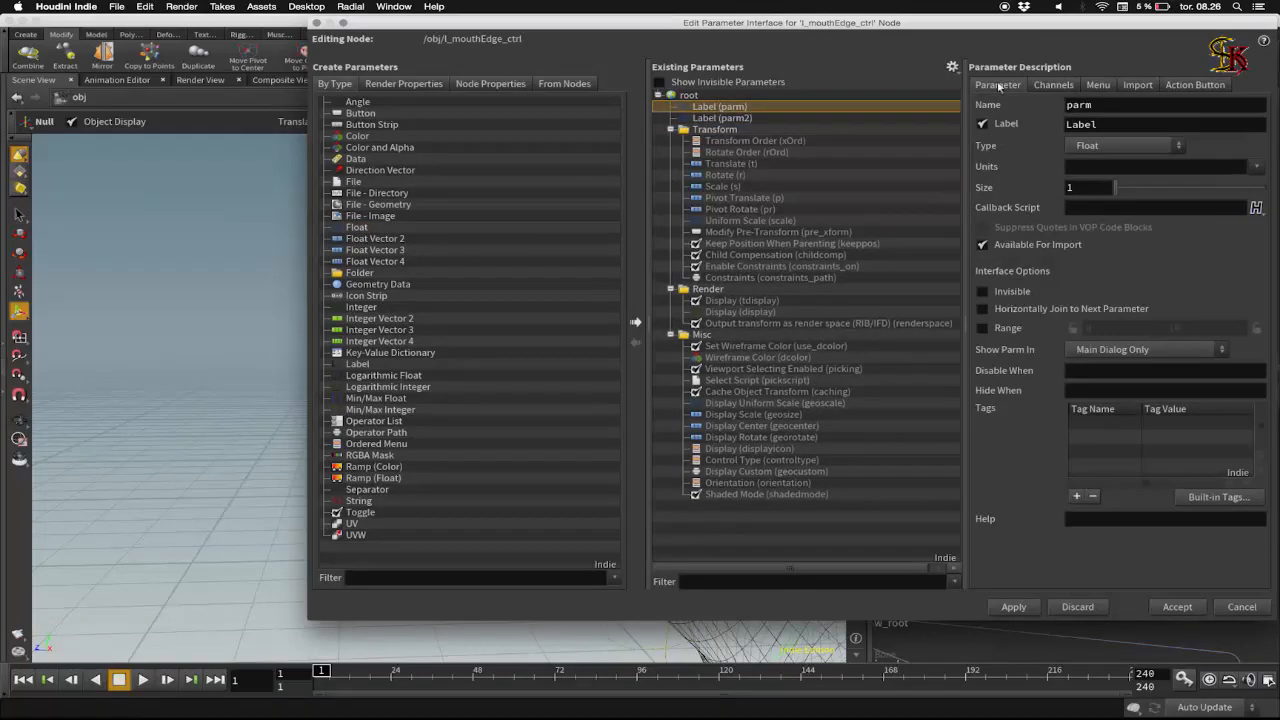
# - Name the two new float parameters shapeTZ and shapeTY, label them shape TZ and shape TY, and accept the interface changes
pyautogui.doubleClick(1085, 104)
pyautogui.write('shapeTX')
pyautogui.press('Return')
pyautogui.doubleClick(1105, 124)
pyautogui.write('s')
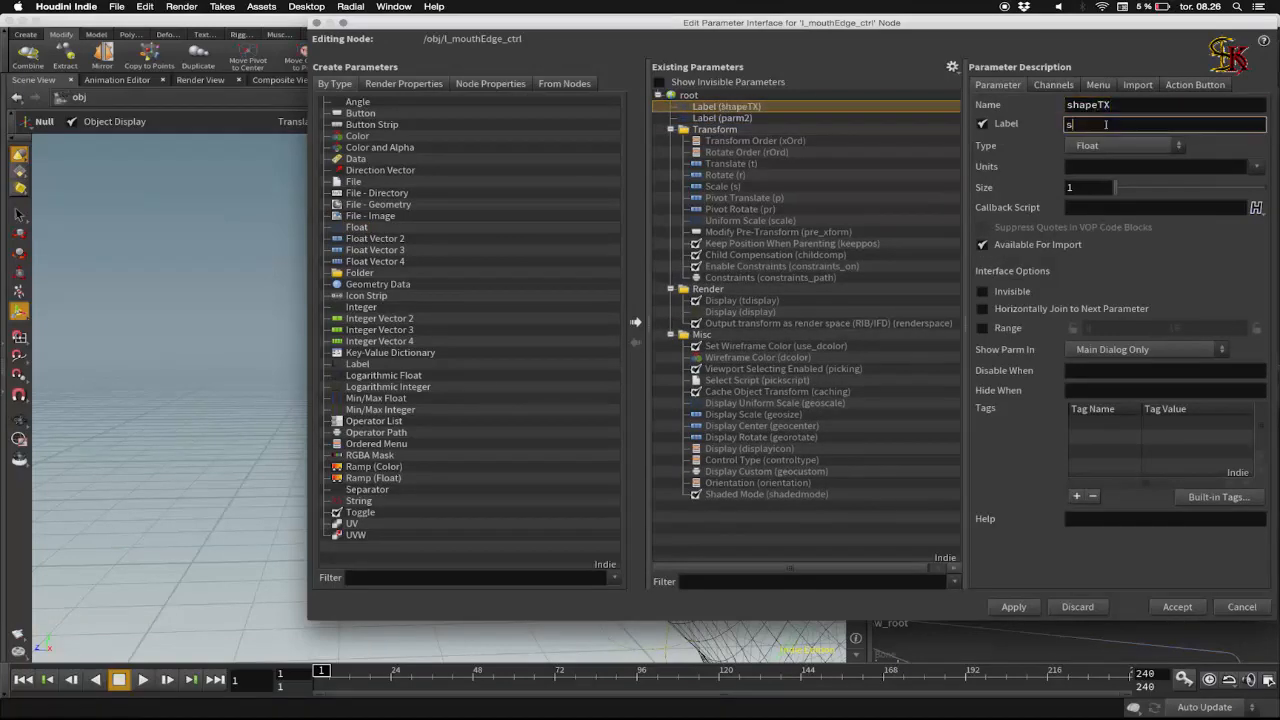
pyautogui.write('hape TX')
pyautogui.click(722, 118)
pyautogui.doubleClick(1085, 104)
pyautogui.write('shapeTY')
pyautogui.press('Return')
pyautogui.doubleClick(1105, 124)
pyautogui.write('shape')
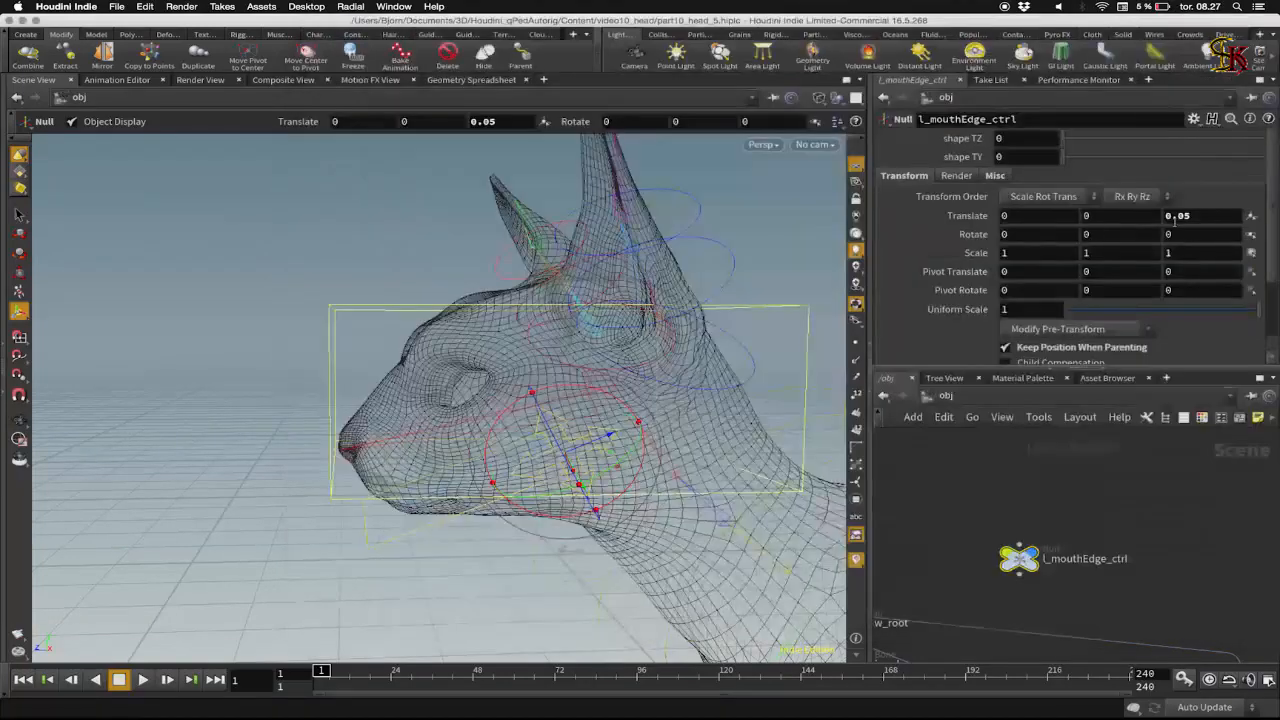
# - Copy the Translate Z parameter of l_mouthEdge_ctrl and paste it as a relative reference into shape TZ
pyautogui.rightClick(1175, 221)
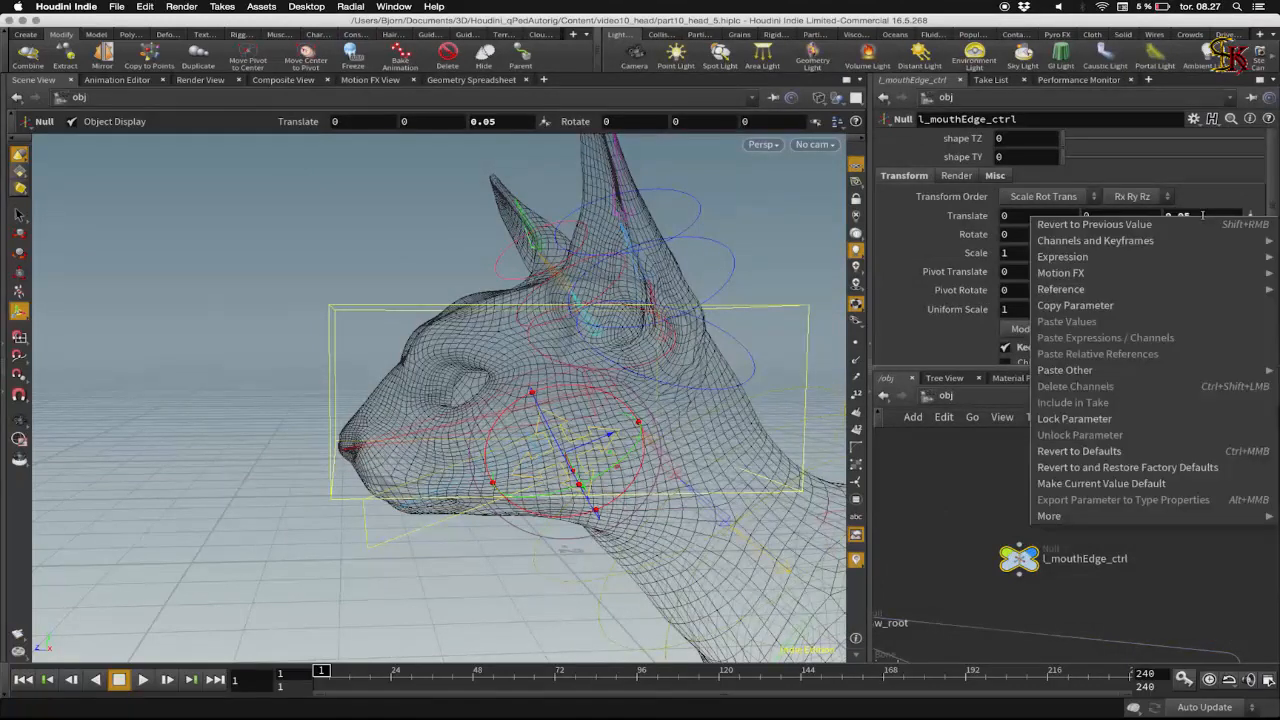
pyautogui.click(1150, 306)
pyautogui.rightClick(1040, 139)
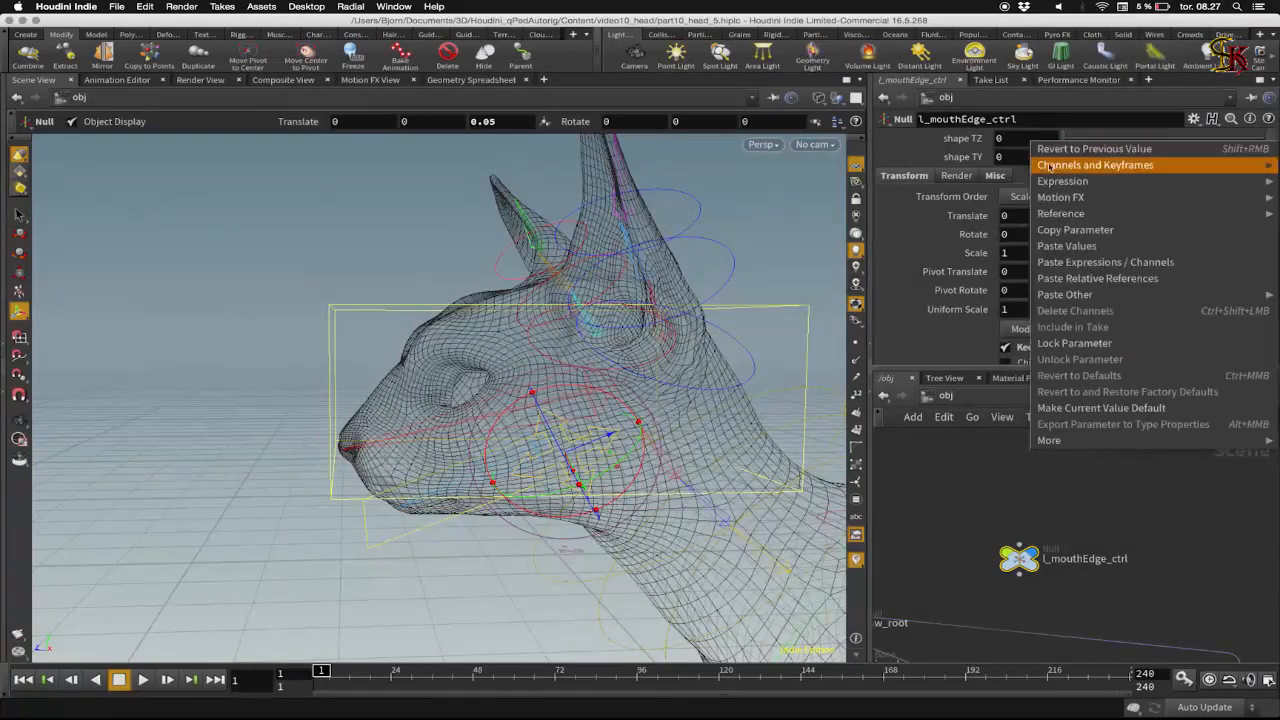
pyautogui.click(1100, 278)
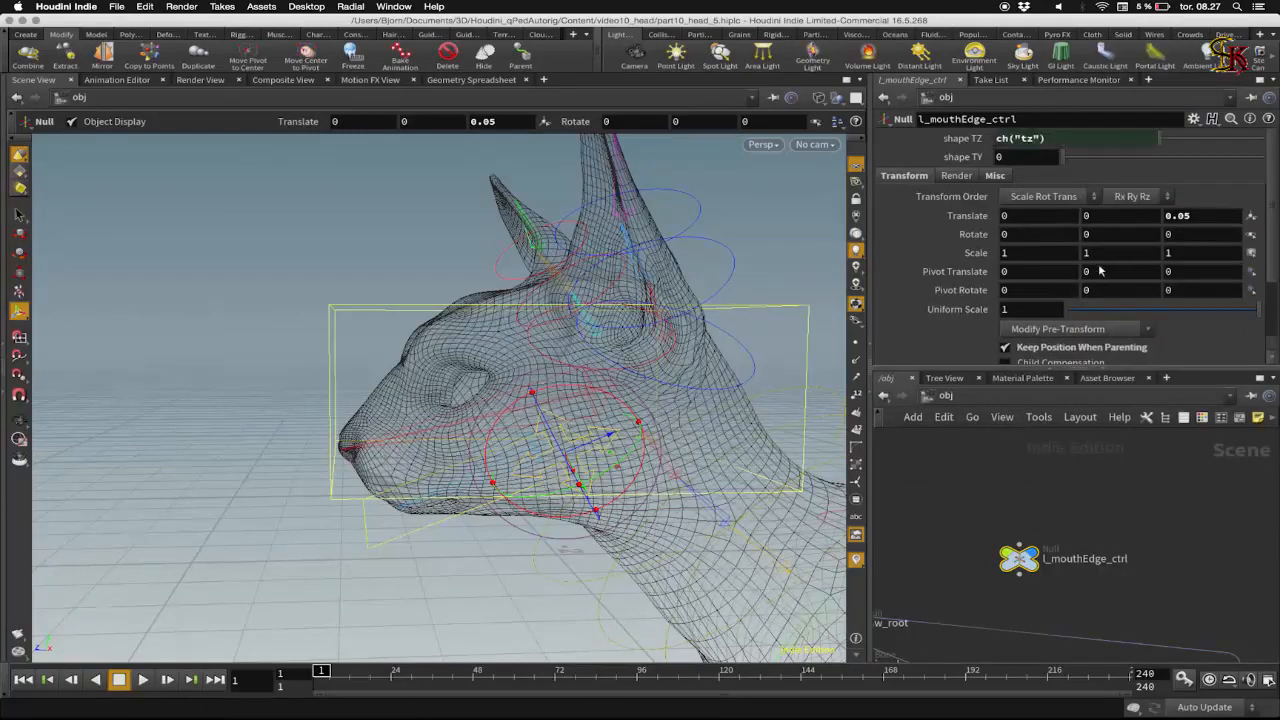
# - Edit the shape TZ expression to 20* ch("tz"), accept it and switch the field to show its evaluated value
pyautogui.rightClick(1033, 139)
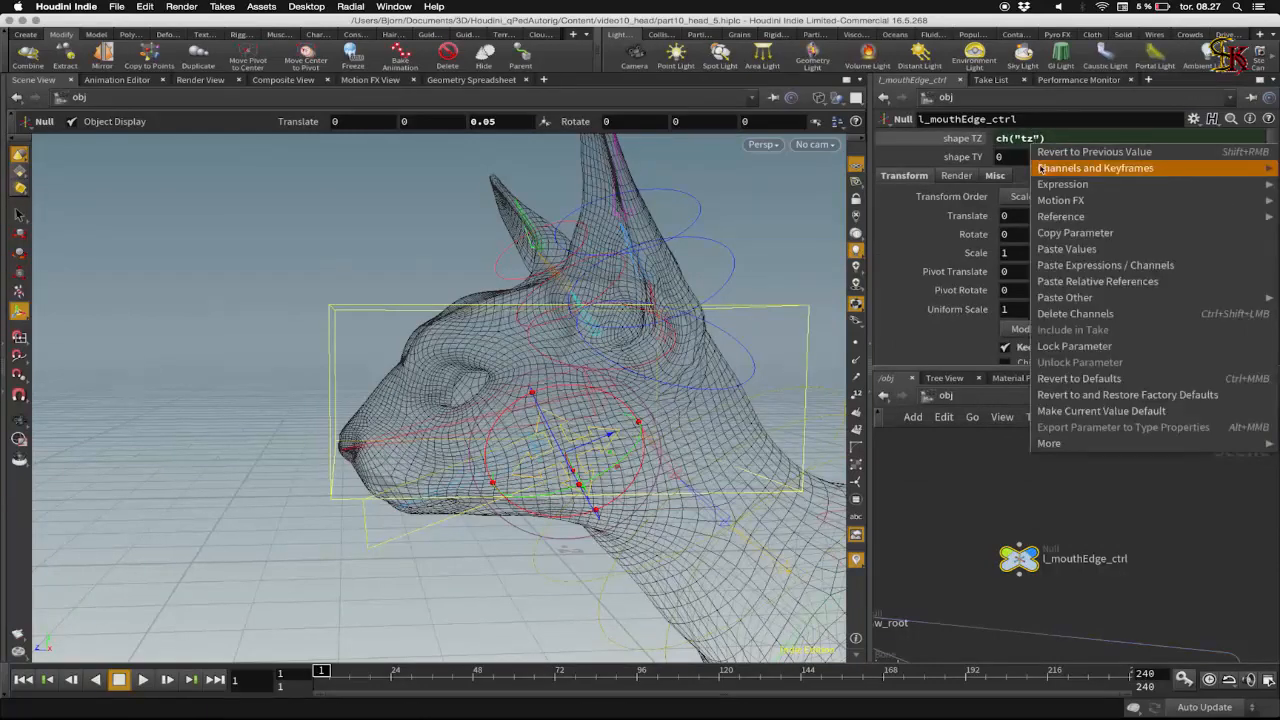
pyautogui.moveTo(1041, 185)
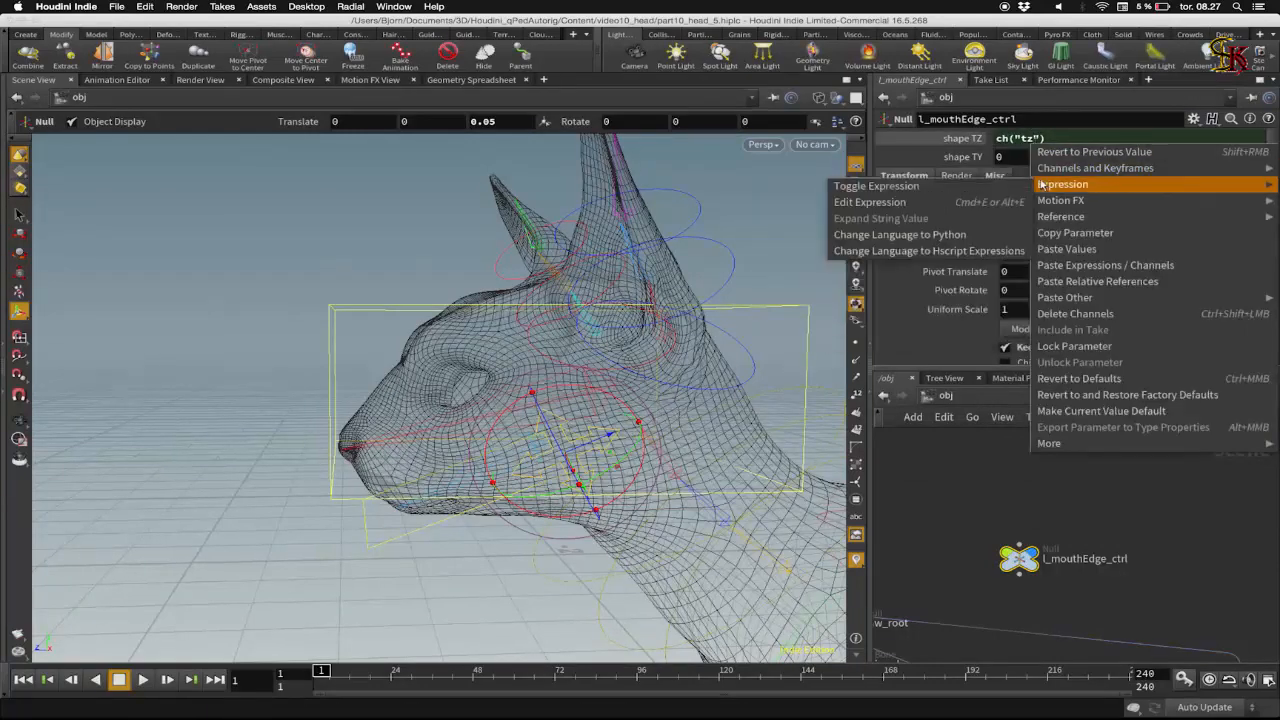
pyautogui.click(990, 202)
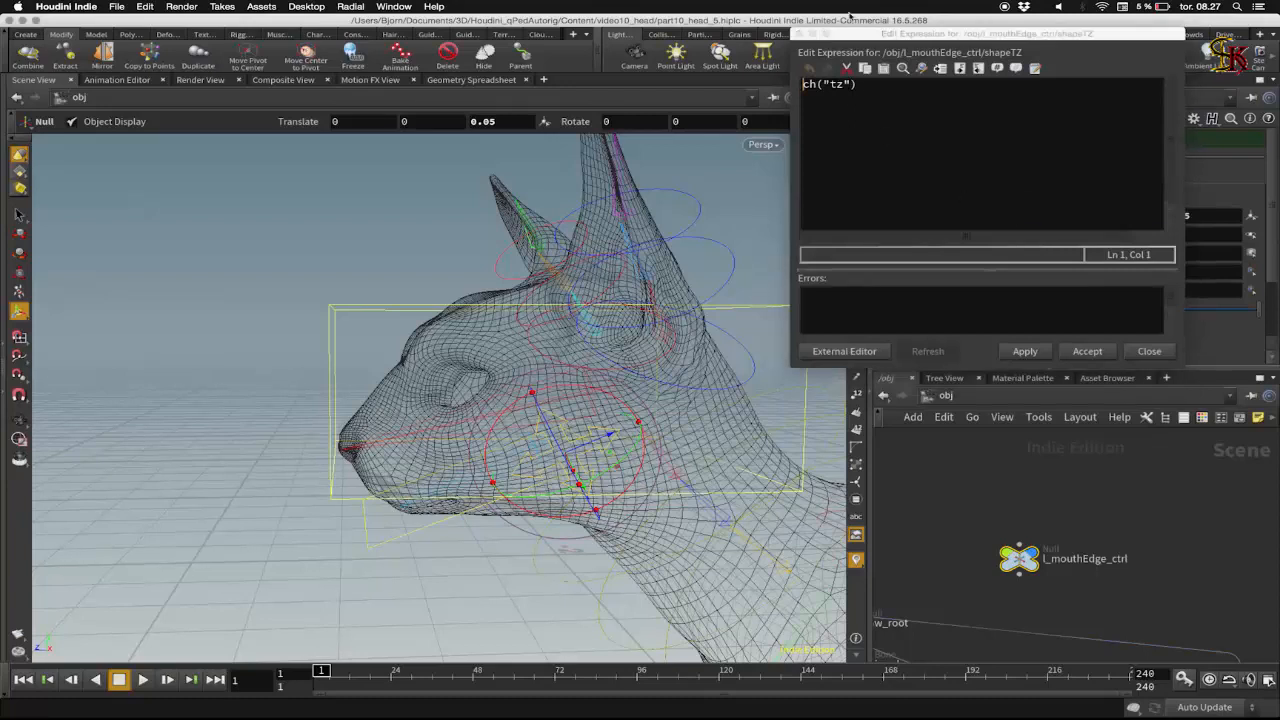
pyautogui.write('20 ')
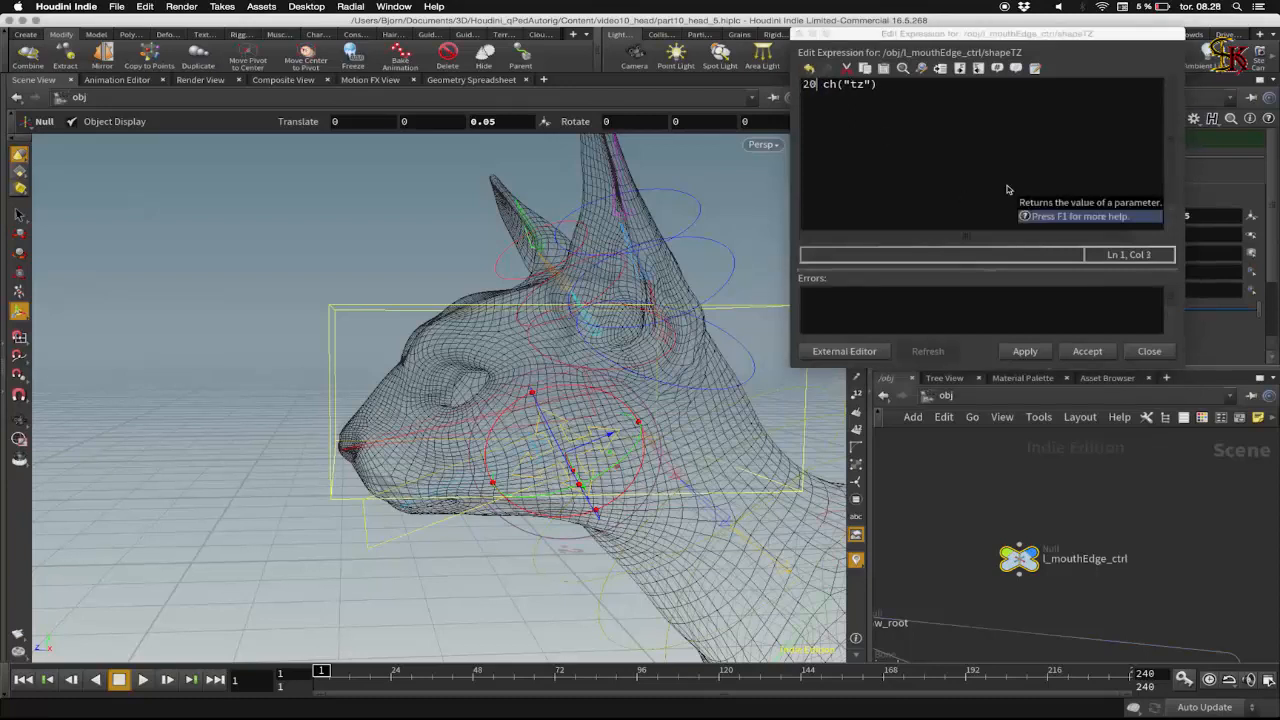
pyautogui.write('*')
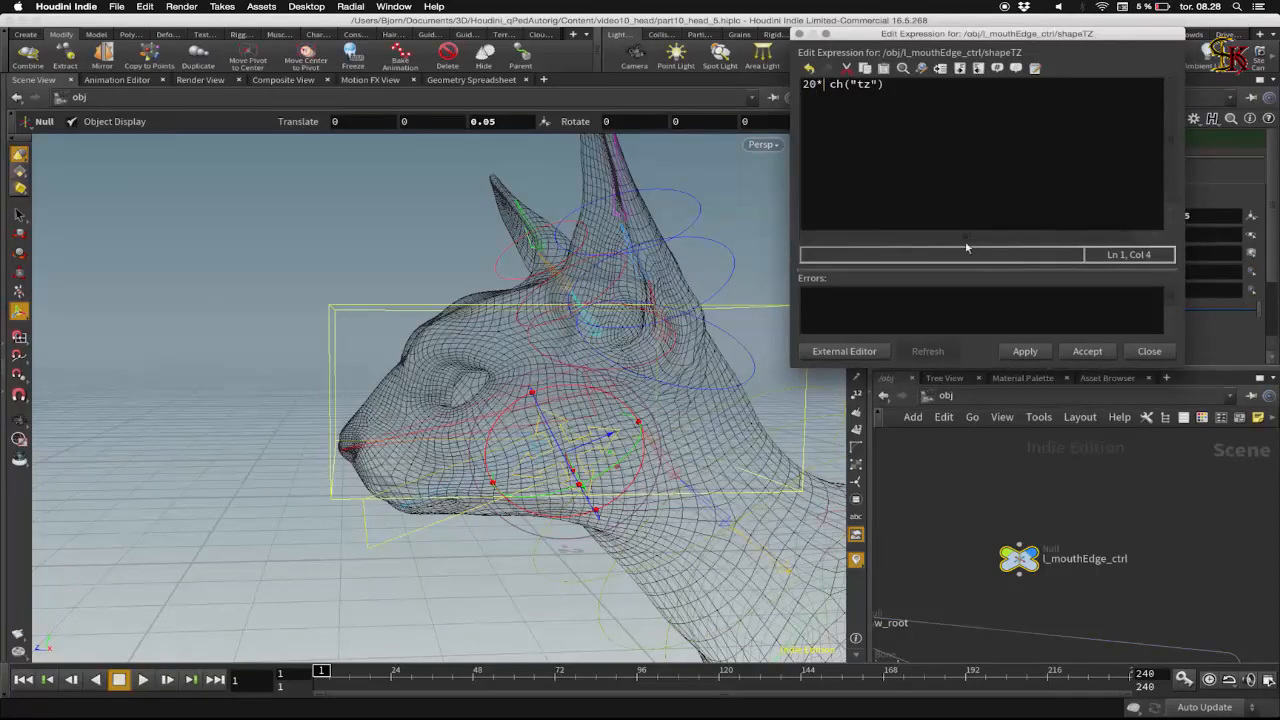
pyautogui.click(1026, 351)
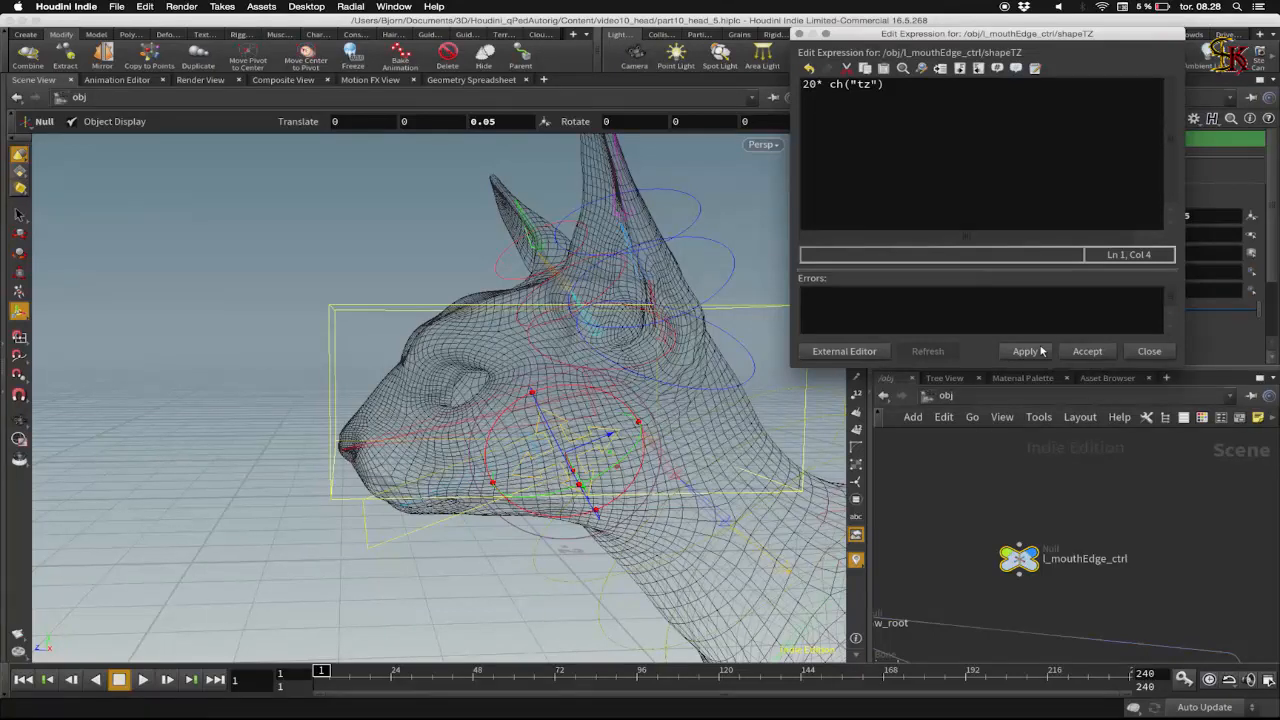
pyautogui.click(1096, 352)
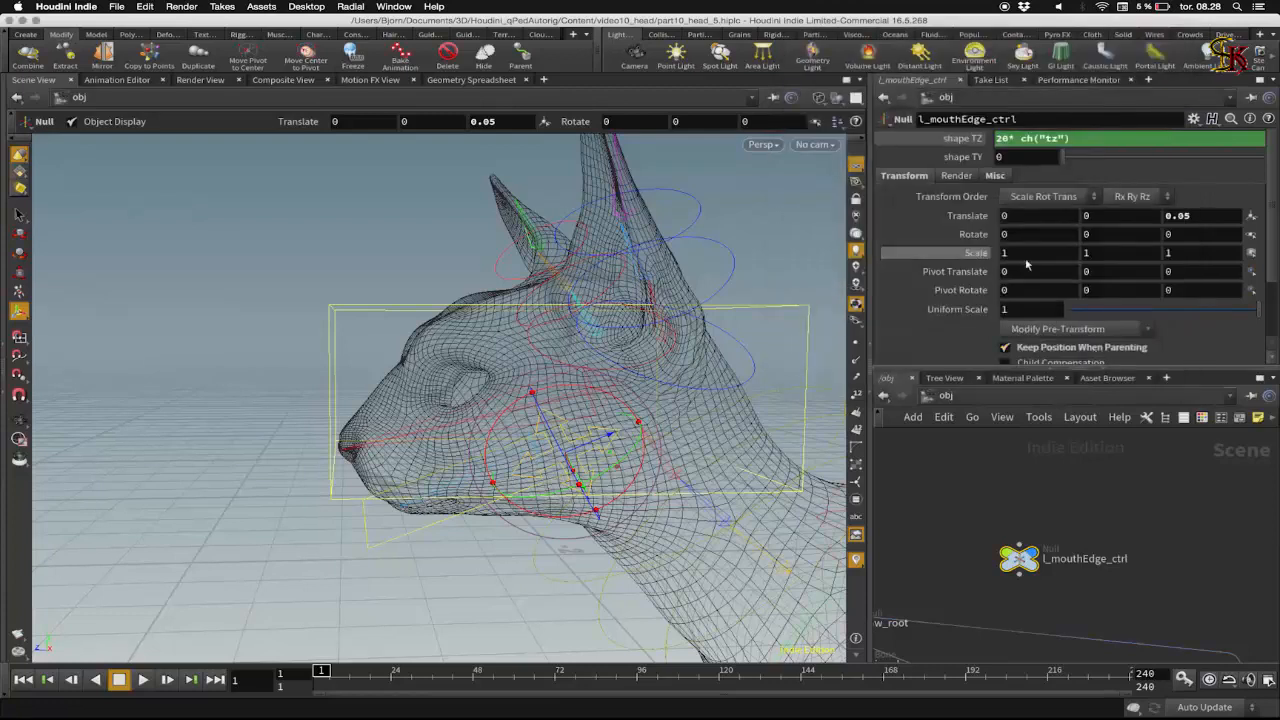
pyautogui.click(972, 139)
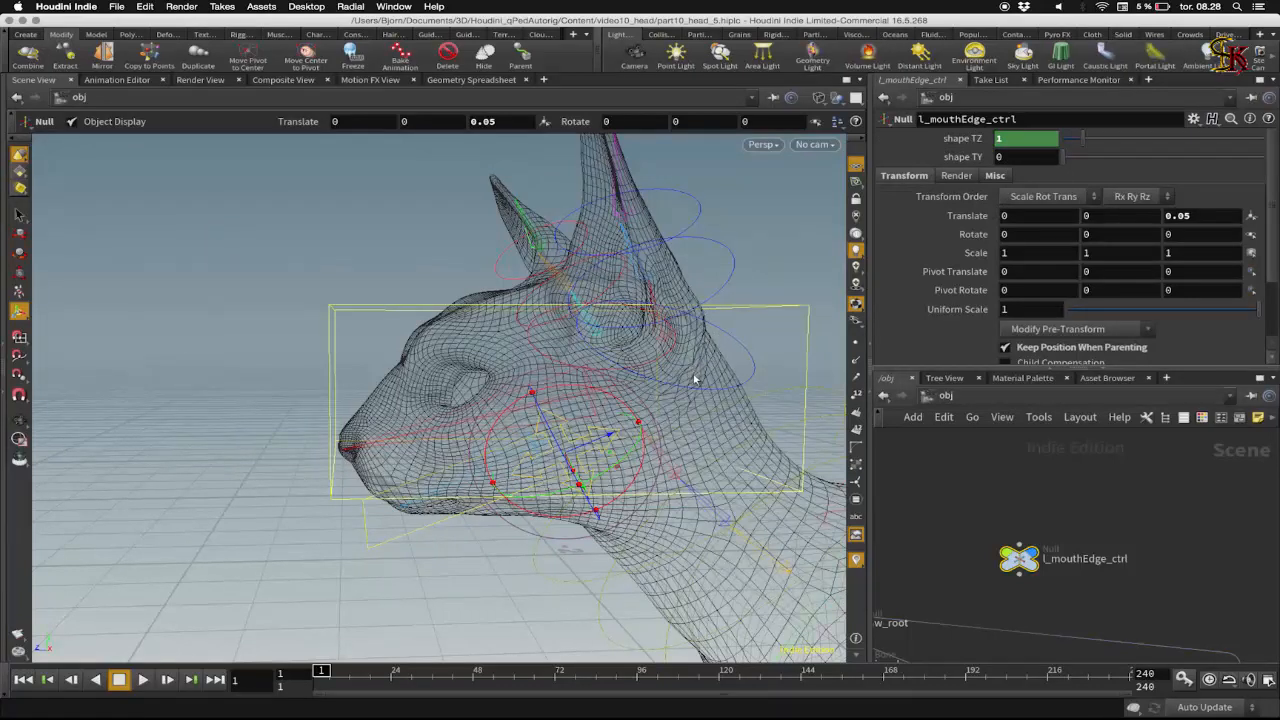
# - Add a Motion FX Limit to Translate Z with minimum -0.05 and maximum 0.05, and return to the object network
pyautogui.rightClick(1196, 215)
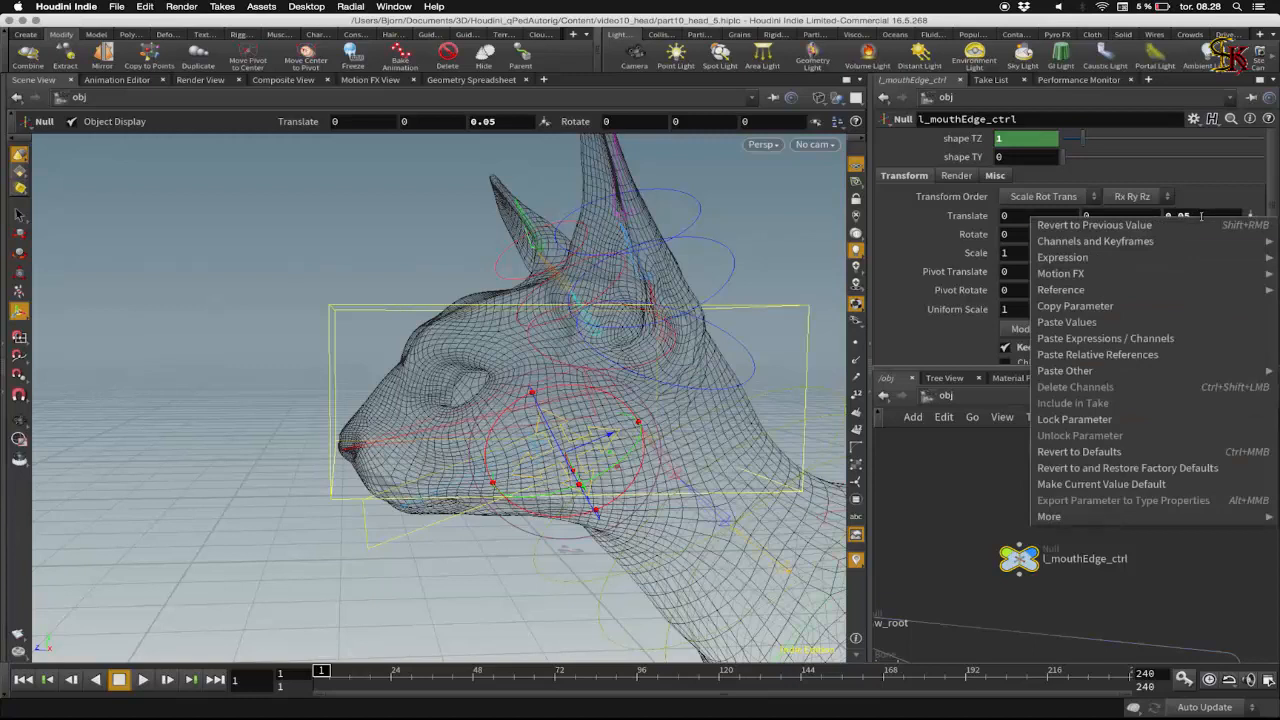
pyautogui.moveTo(1055, 273)
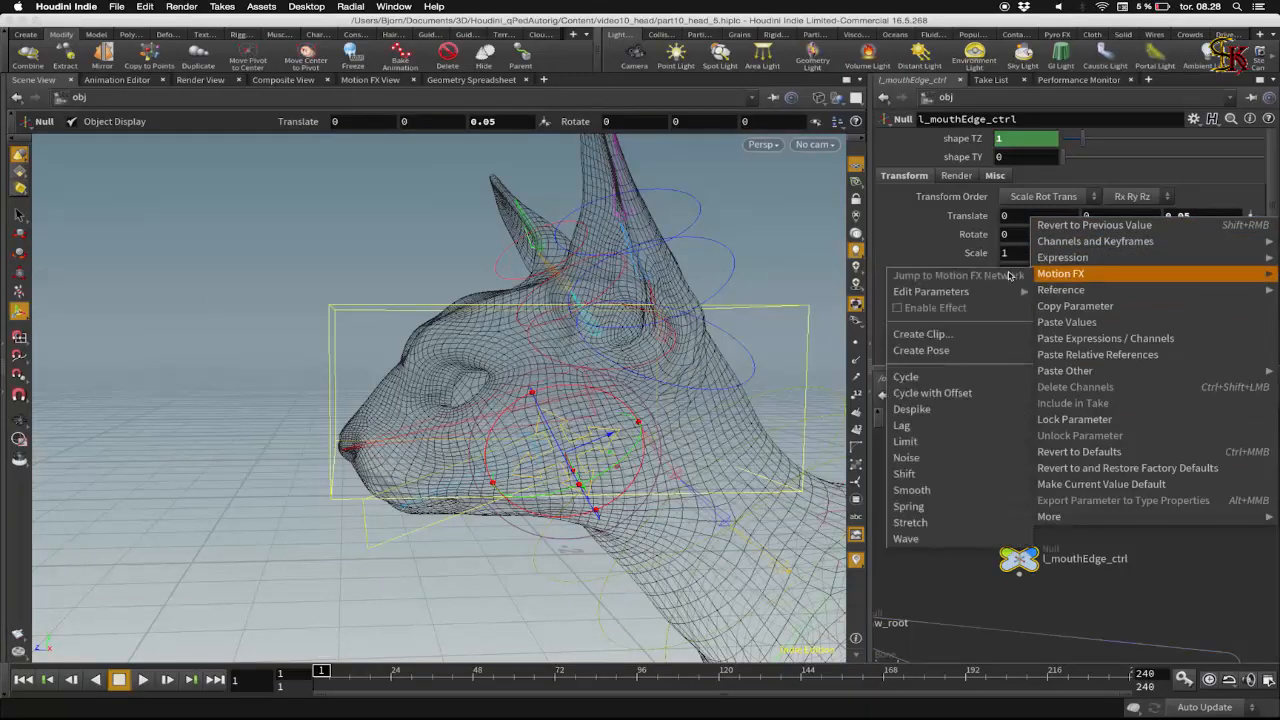
pyautogui.click(928, 433)
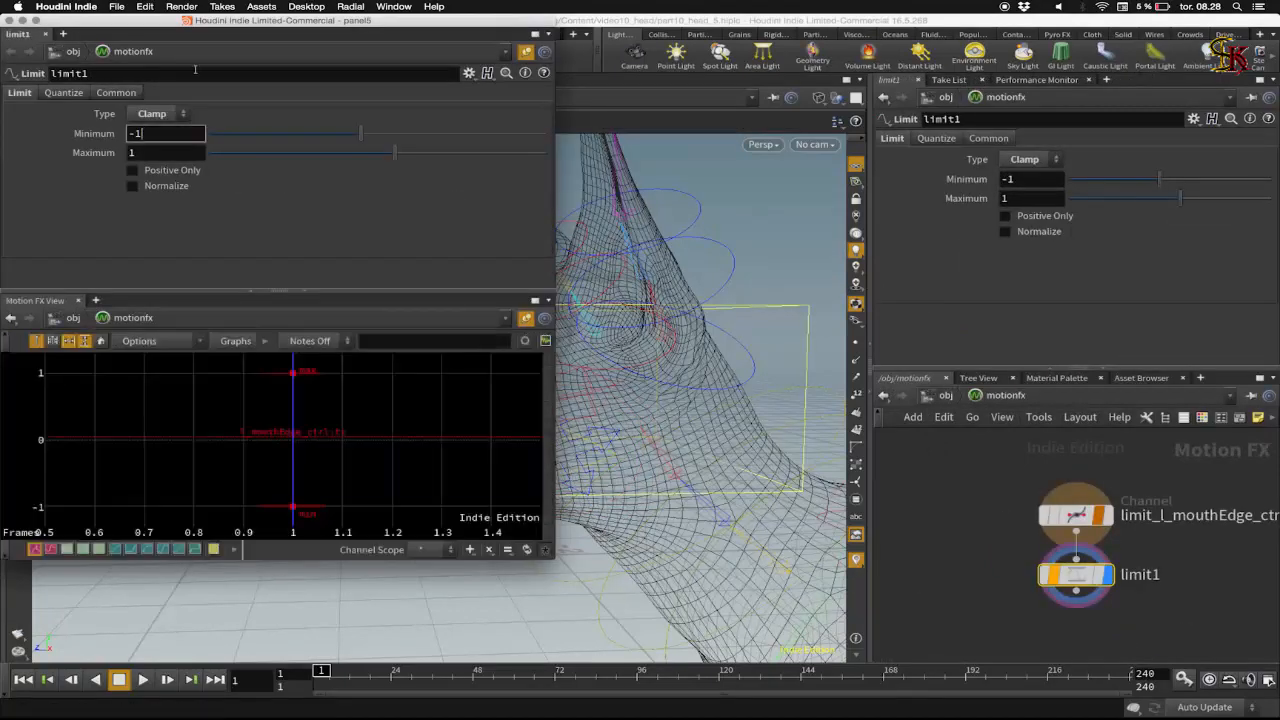
pyautogui.write('-.05')
pyautogui.press('Tab')
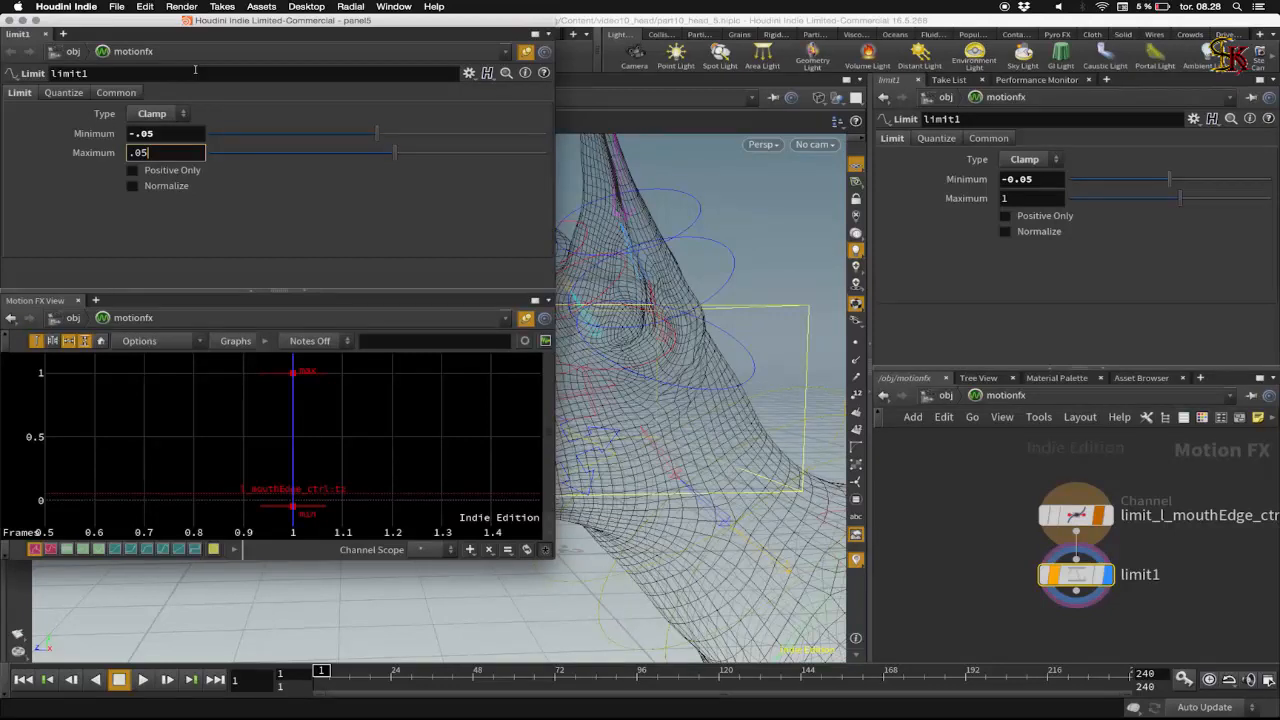
pyautogui.press('Return')
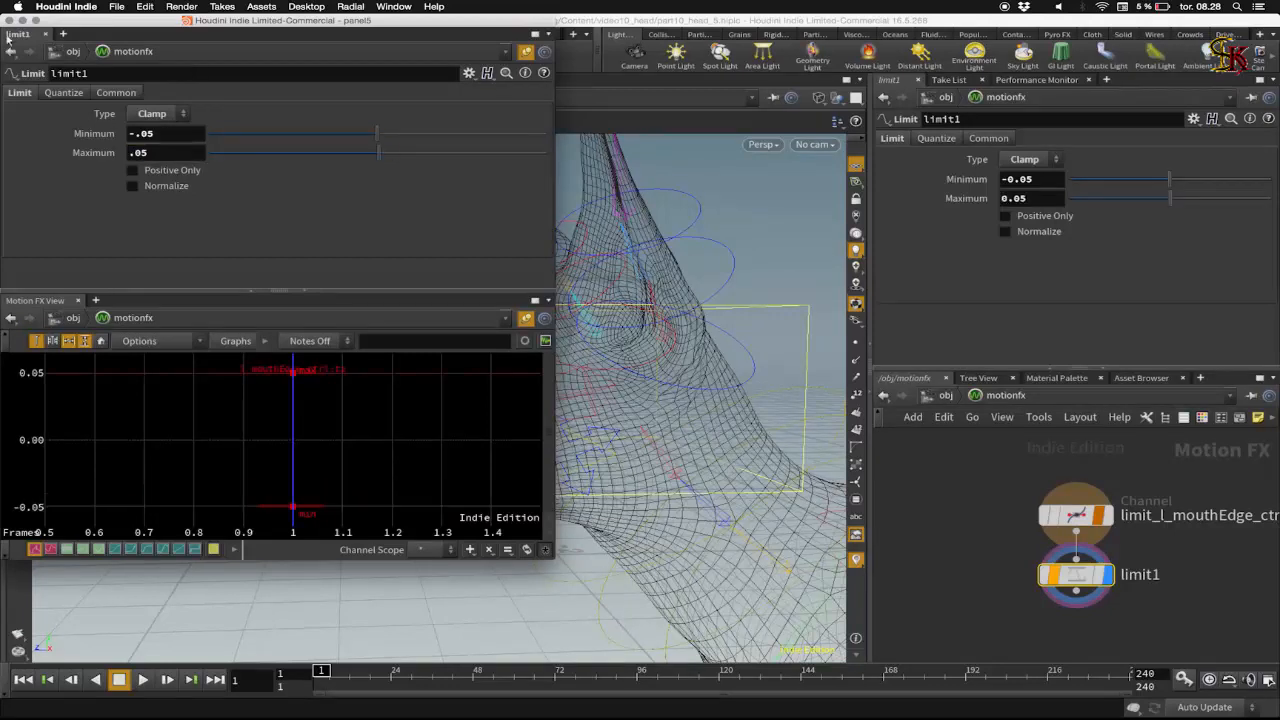
pyautogui.click(9, 20)
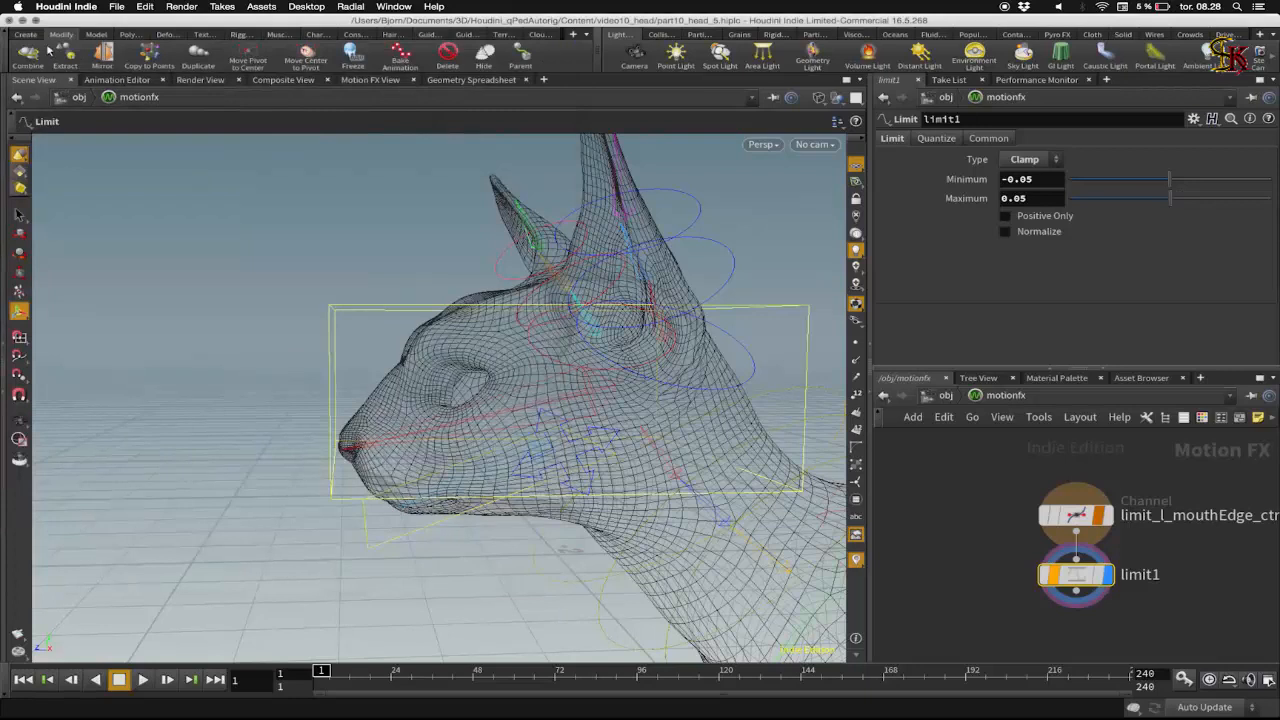
pyautogui.click(945, 396)
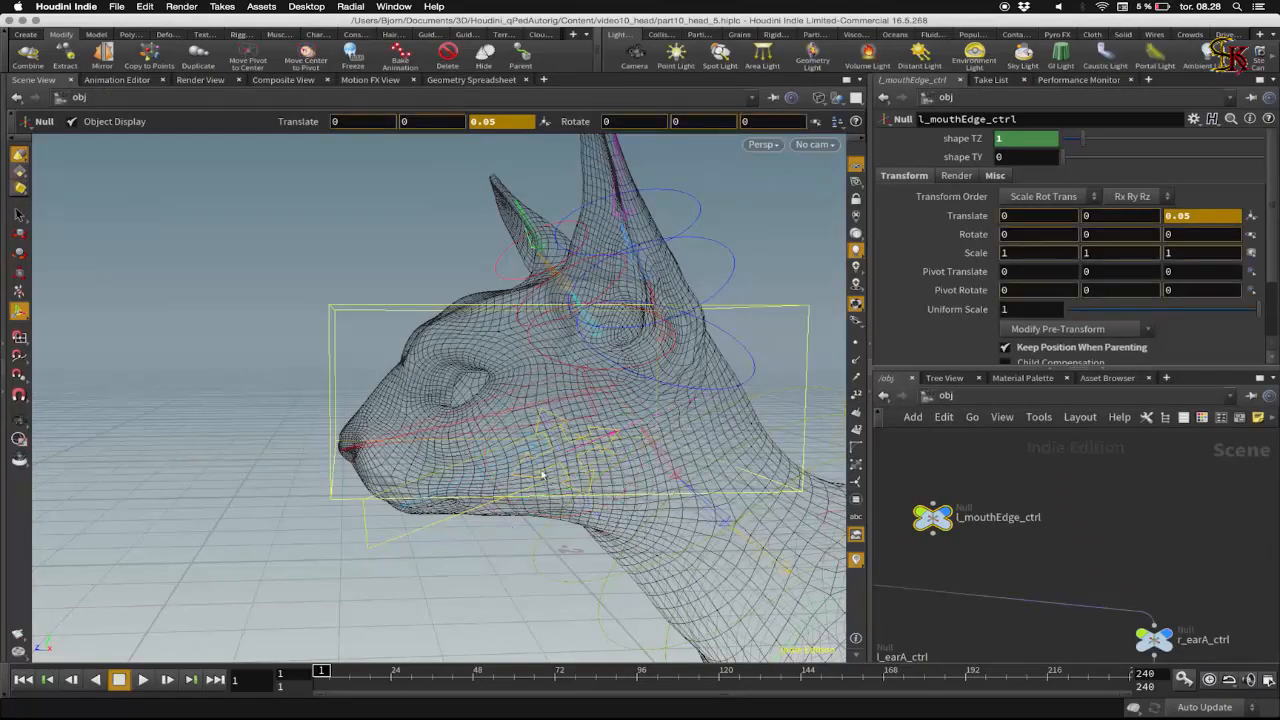
# - Try moving l_mouthEdge_ctrl in the viewport with the Z limit active and undo the move
pyautogui.moveTo(540, 478)
pyautogui.mouseDown()
pyautogui.moveTo(229, 646)
pyautogui.moveTo(446, 498)
pyautogui.moveTo(958, 338)
pyautogui.moveTo(505, 486)
pyautogui.moveTo(380, 560)
pyautogui.moveTo(470, 525)
pyautogui.moveTo(457, 494)
pyautogui.moveTo(540, 495)
pyautogui.mouseUp()
pyautogui.hotkey('ctrl', 'z')
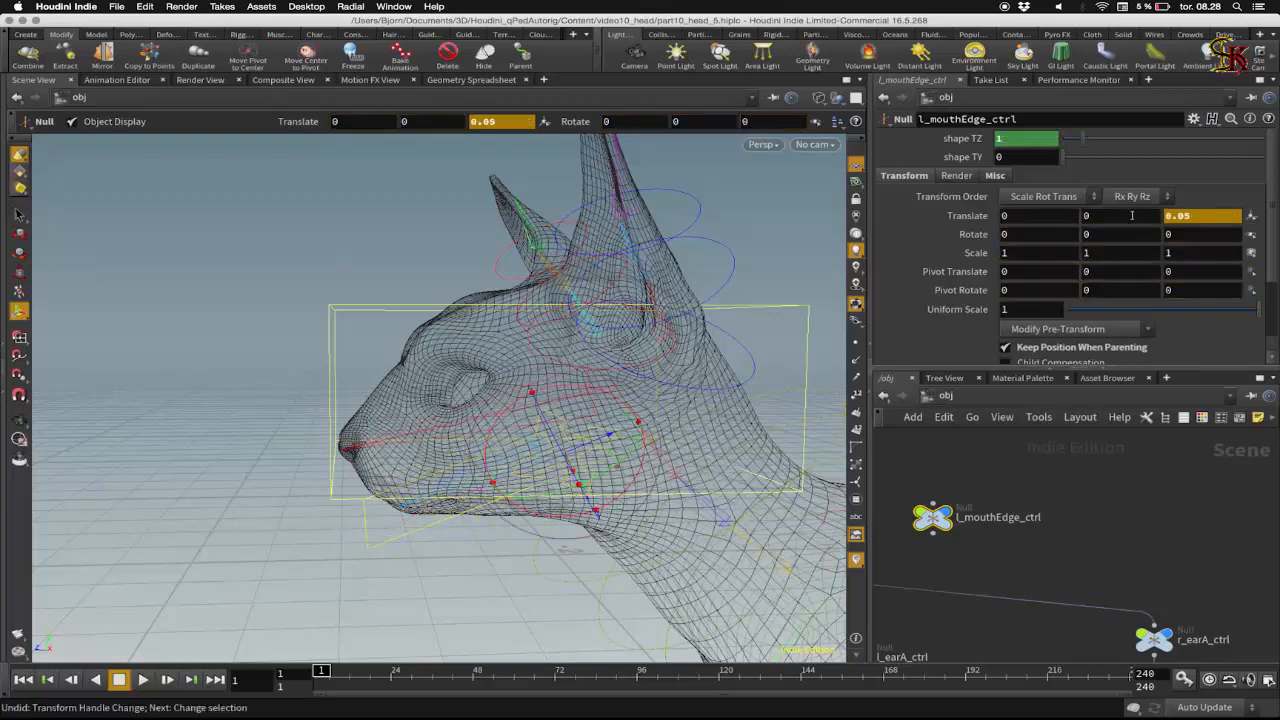
# - Add a Motion FX Limit to Translate Y with minimum -0.05 and maximum 0.05, and return to the object network
pyautogui.rightClick(1132, 215)
pyautogui.moveTo(1110, 278)
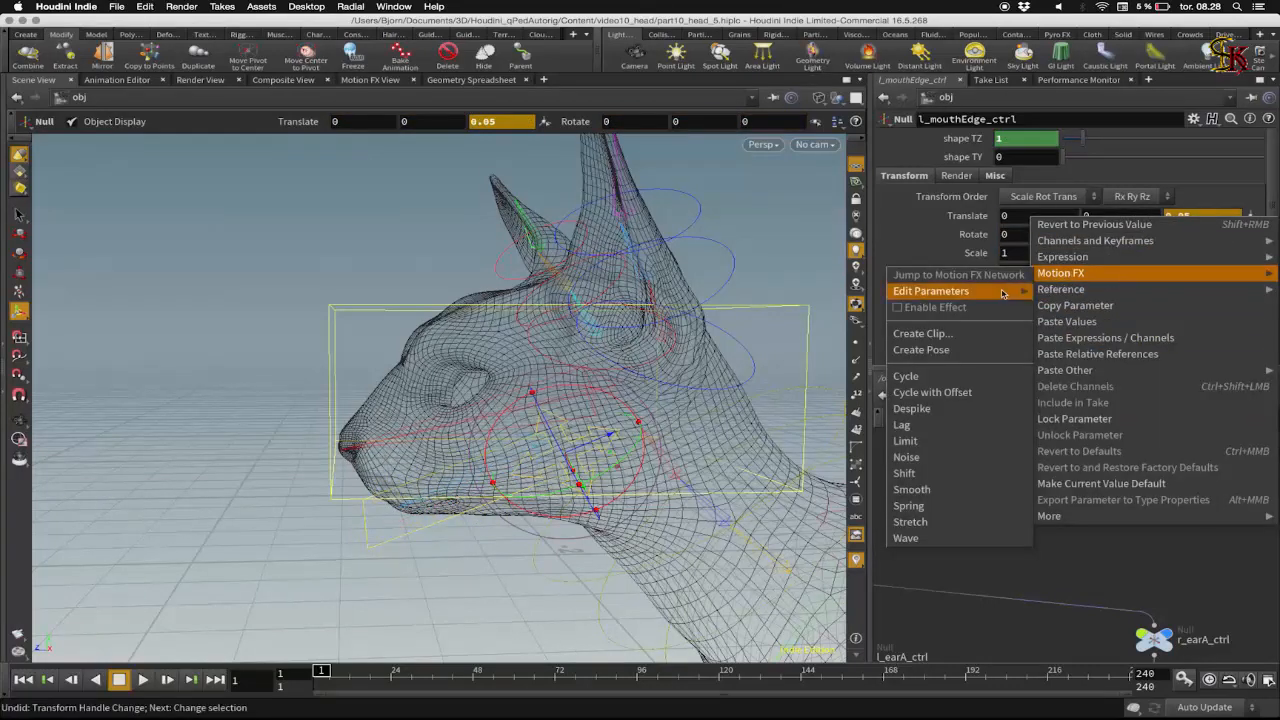
pyautogui.click(971, 440)
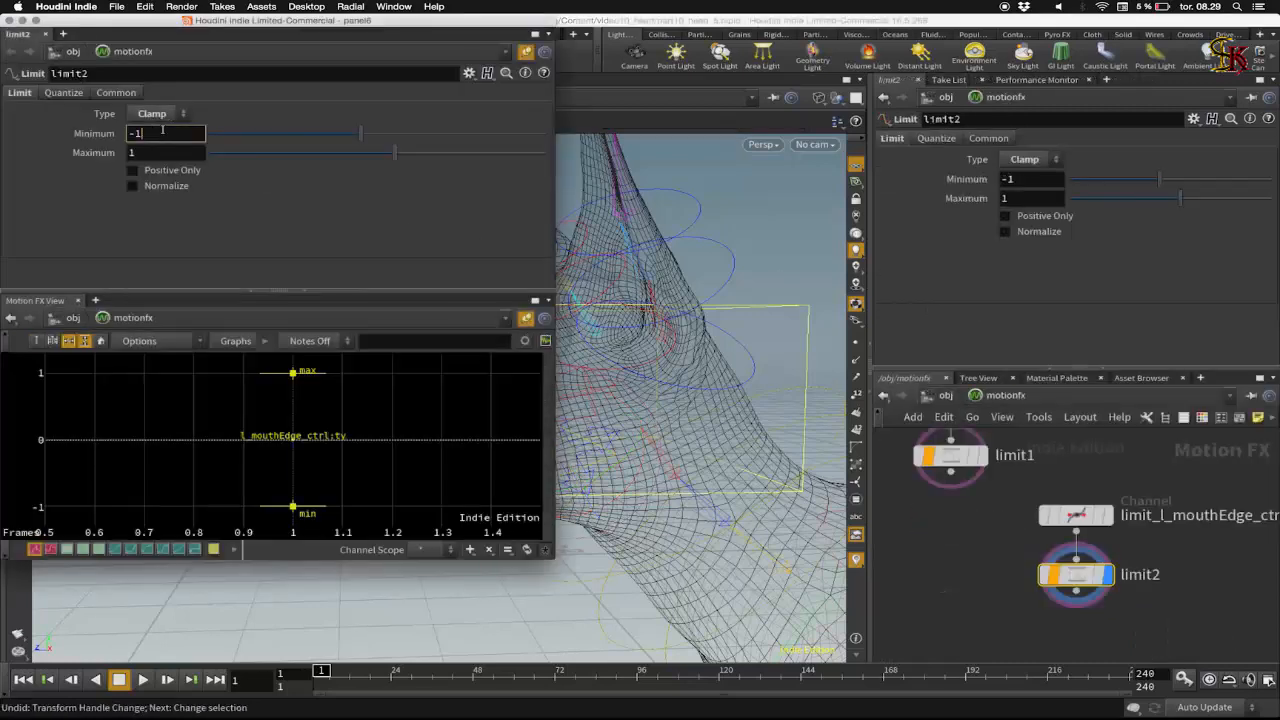
pyautogui.click(162, 133)
pyautogui.write('-.5')
pyautogui.press('Tab')
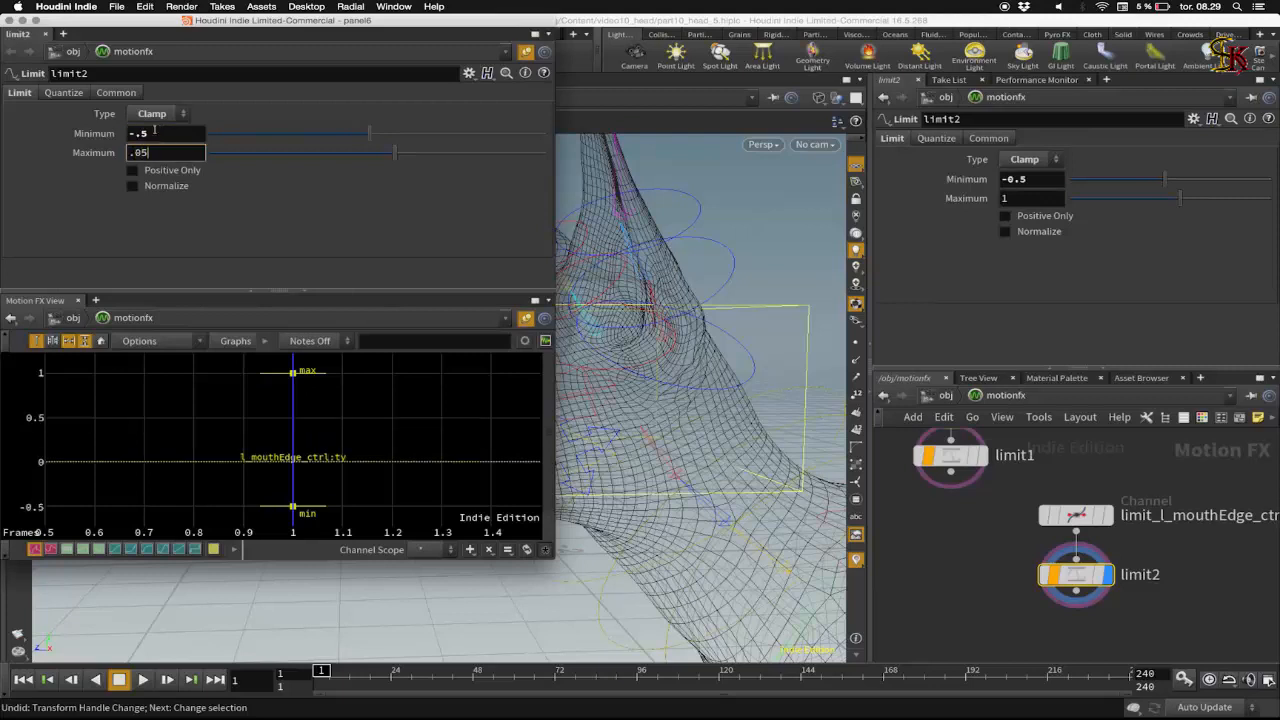
pyautogui.click(143, 133)
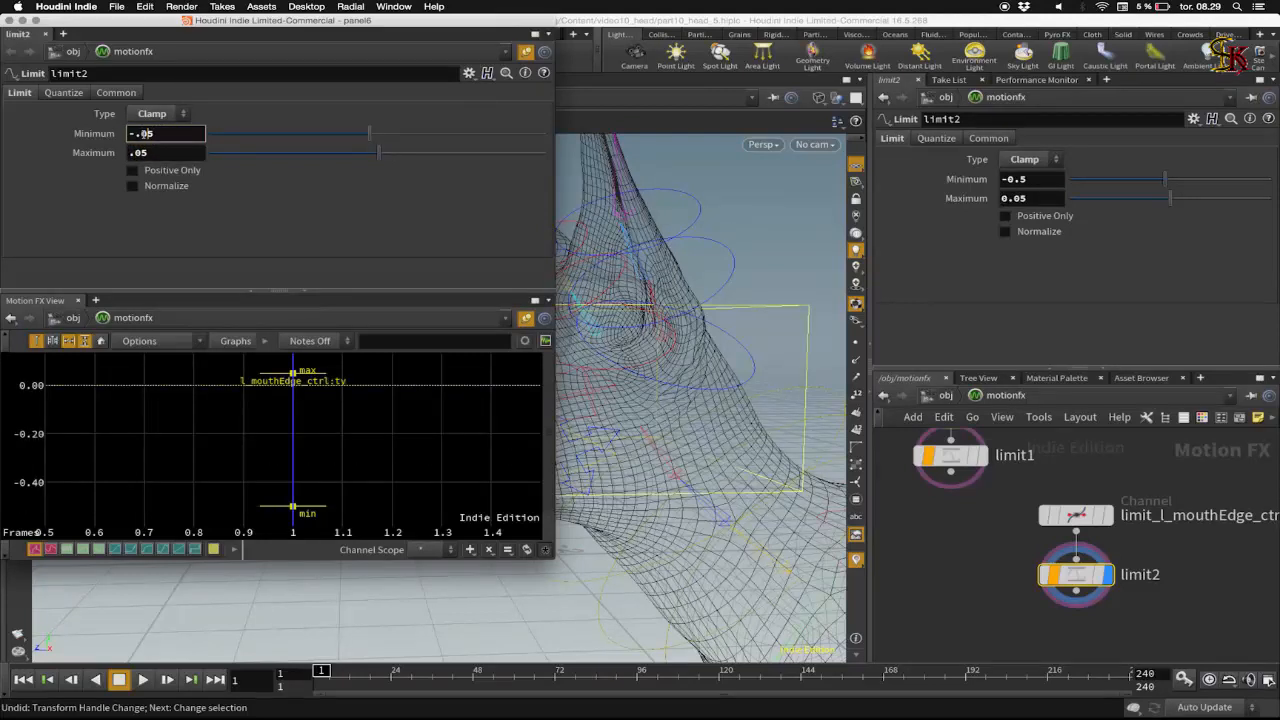
pyautogui.press('Return')
pyautogui.click(8, 20)
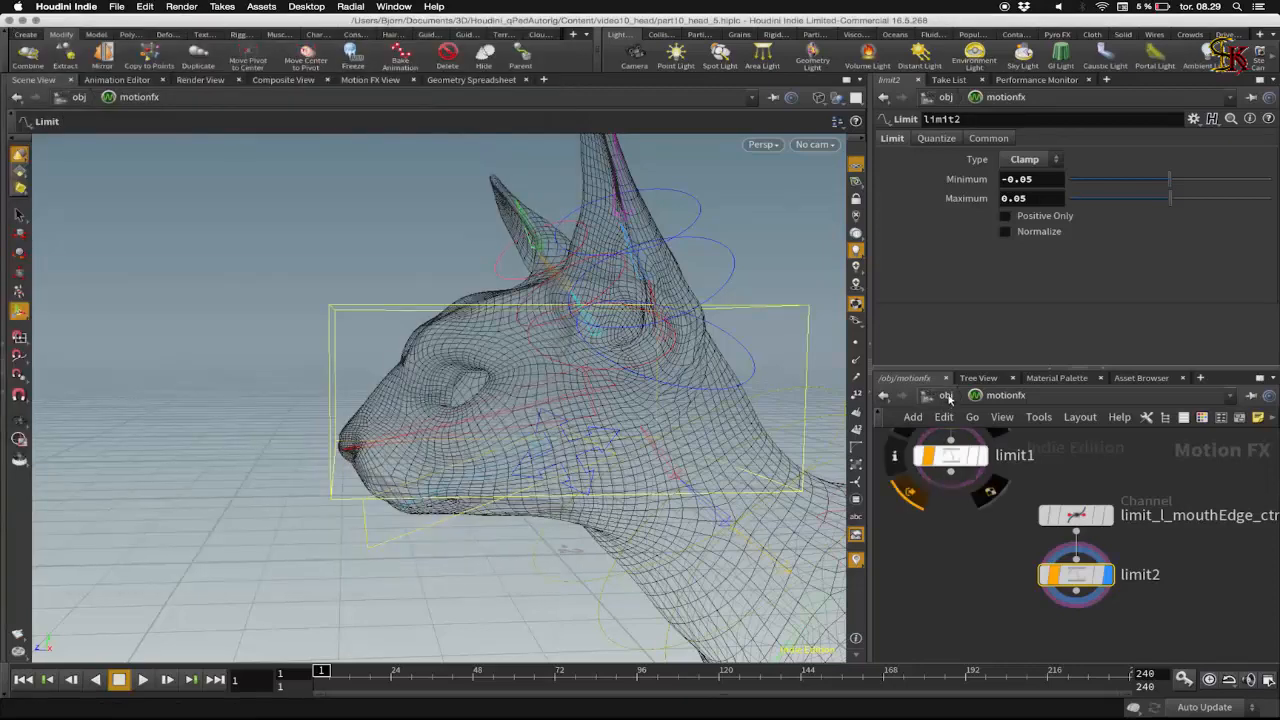
pyautogui.click(942, 397)
# - Try moving l_mouthEdge_ctrl vertically in the viewport with the Y limit active and undo the move
pyautogui.click(932, 518)
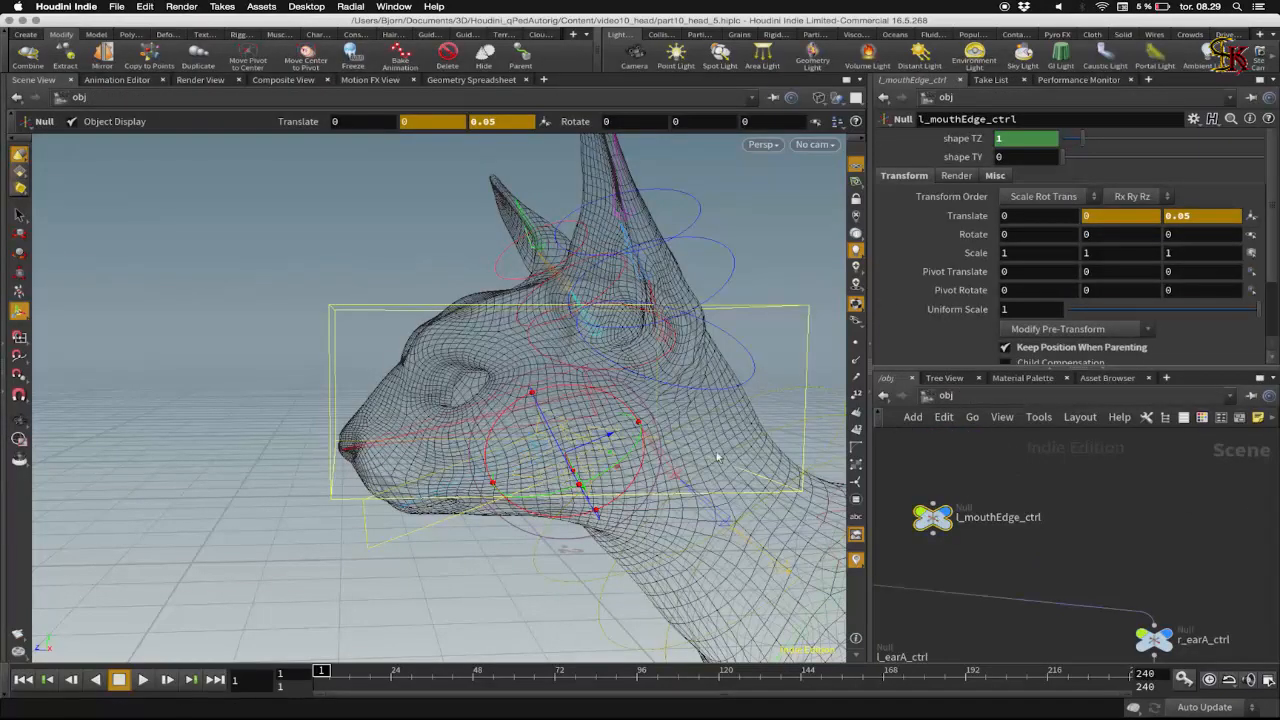
pyautogui.keyDown('alt'); pyautogui.moveTo(589, 482); pyautogui.dragTo(686, 482); pyautogui.keyUp('alt')
pyautogui.moveTo(607, 442); pyautogui.dragTo(618, 486)
pyautogui.hotkey('ctrl', 'z')
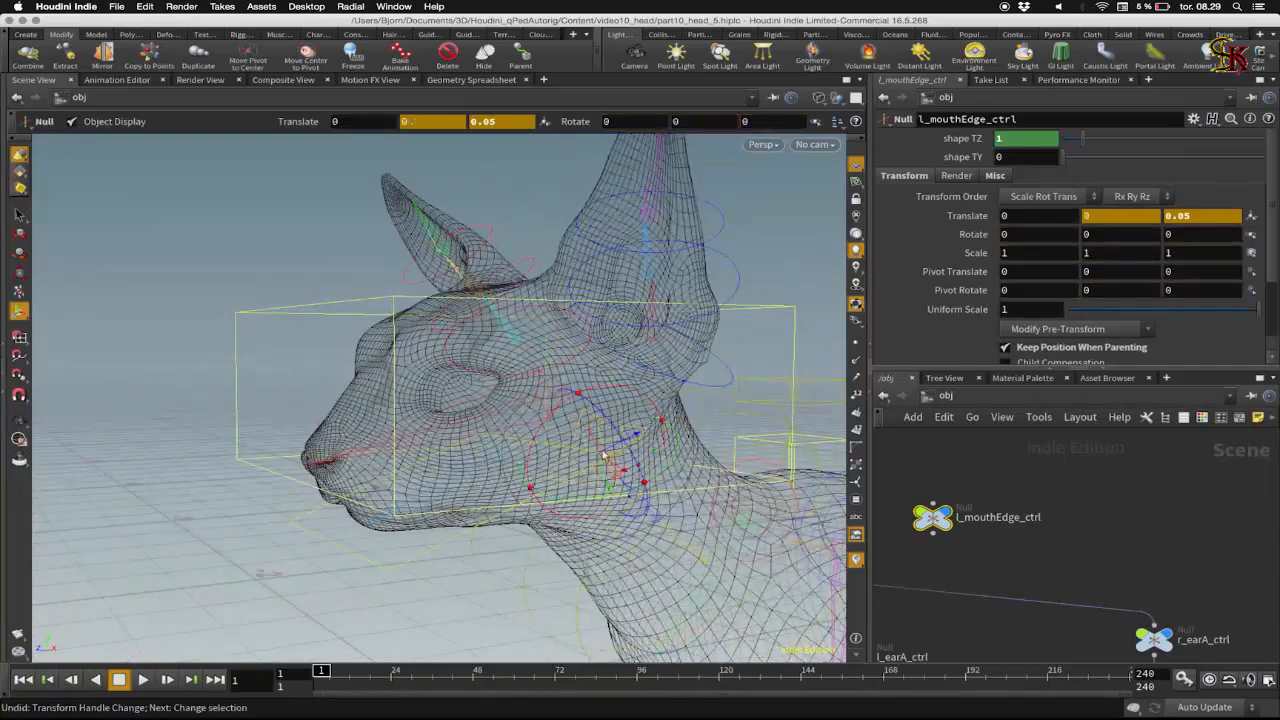
# - Lock the unused transform parameters of l_mouthEdge_ctrl: Translate X, Rotate, Scale, Pivot Translate and Pivot Rotate
pyautogui.rightClick(1009, 214)
pyautogui.press('Escape')
pyautogui.rightClick(978, 254)
pyautogui.click(1023, 456)
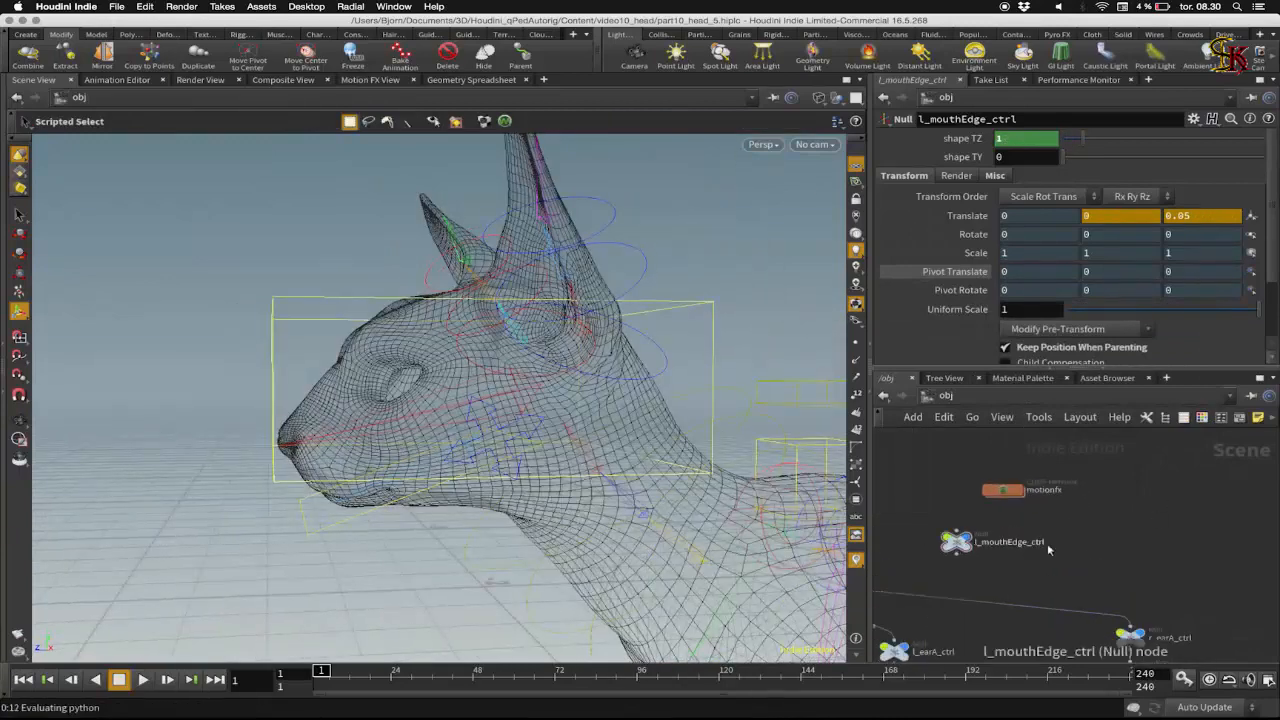
# - Place the motionfx CHOP network node directly above l_mouthEdge_ctrl in the object network
pyautogui.moveTo(1092, 528); pyautogui.dragTo(1154, 532, button='middle')
pyautogui.scroll(4, 1110, 548)
pyautogui.moveTo(1060, 494); pyautogui.dragTo(1009, 504)
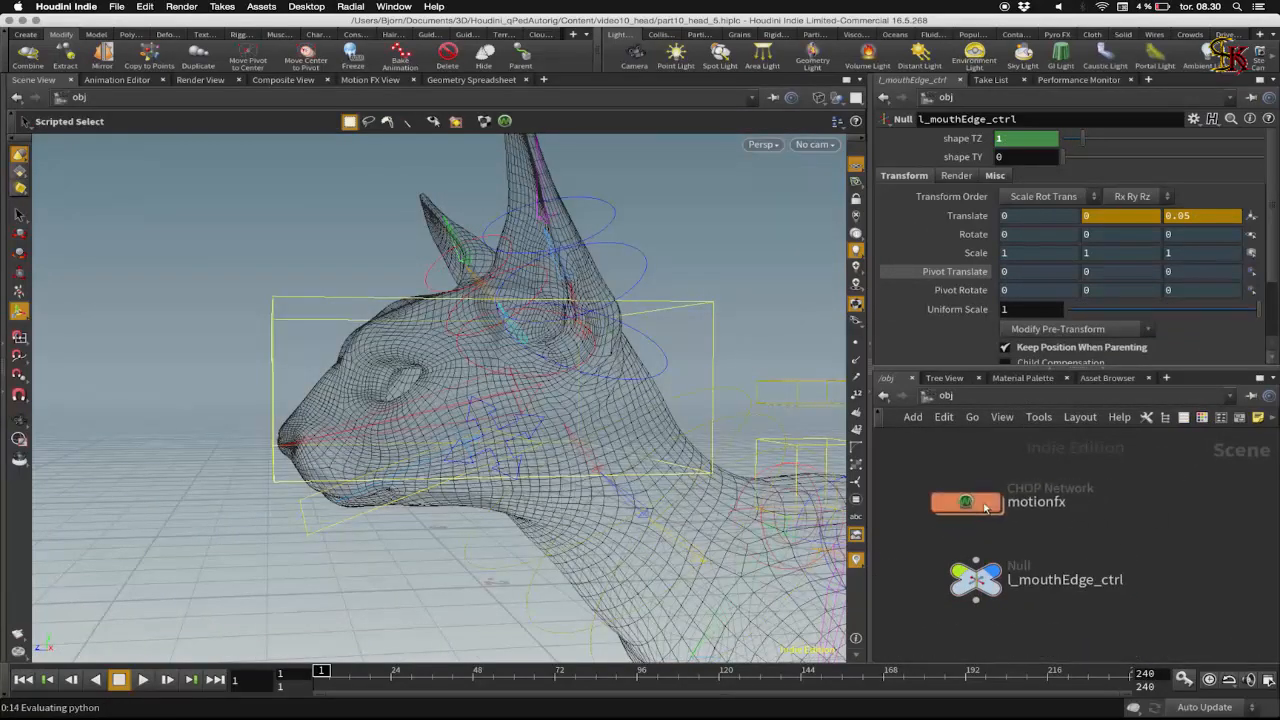
# - Open the motionfx network and examine the settings of the two mouth-edge channel nodes and the limit1 node
pyautogui.doubleClick(1018, 496)
pyautogui.moveTo(983, 481); pyautogui.dragTo(993, 543, button='middle')
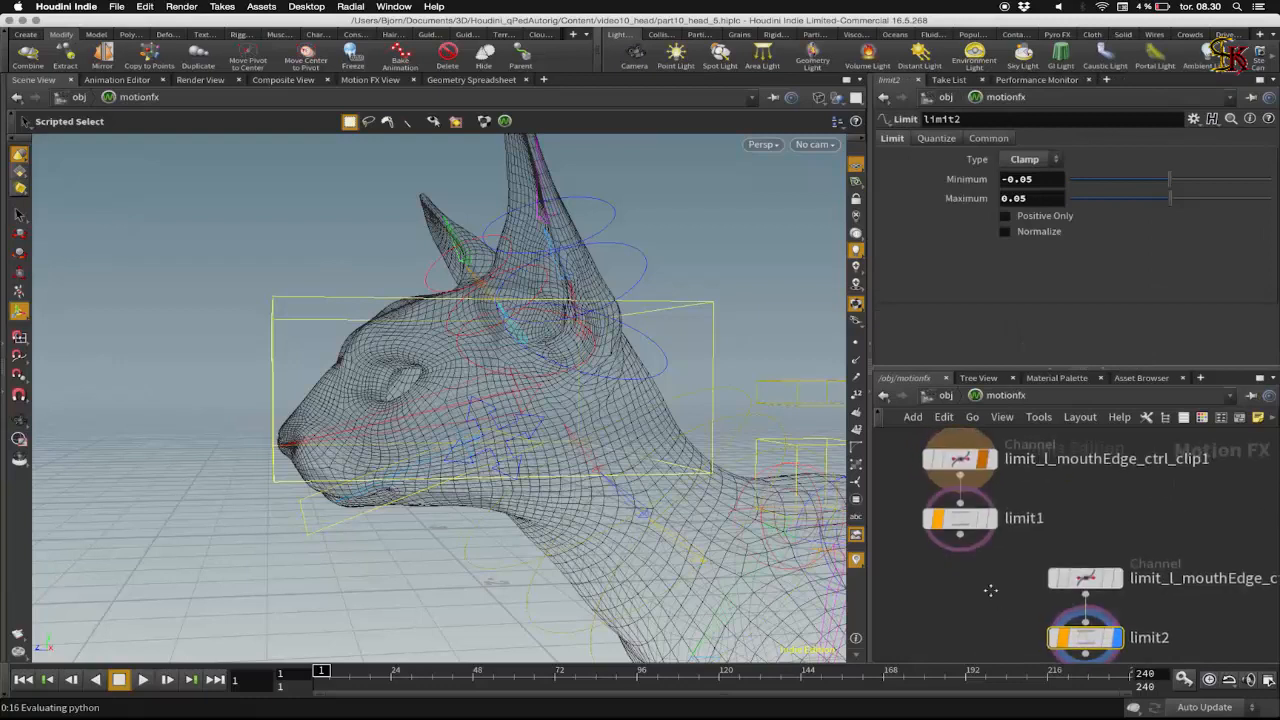
pyautogui.click(968, 466)
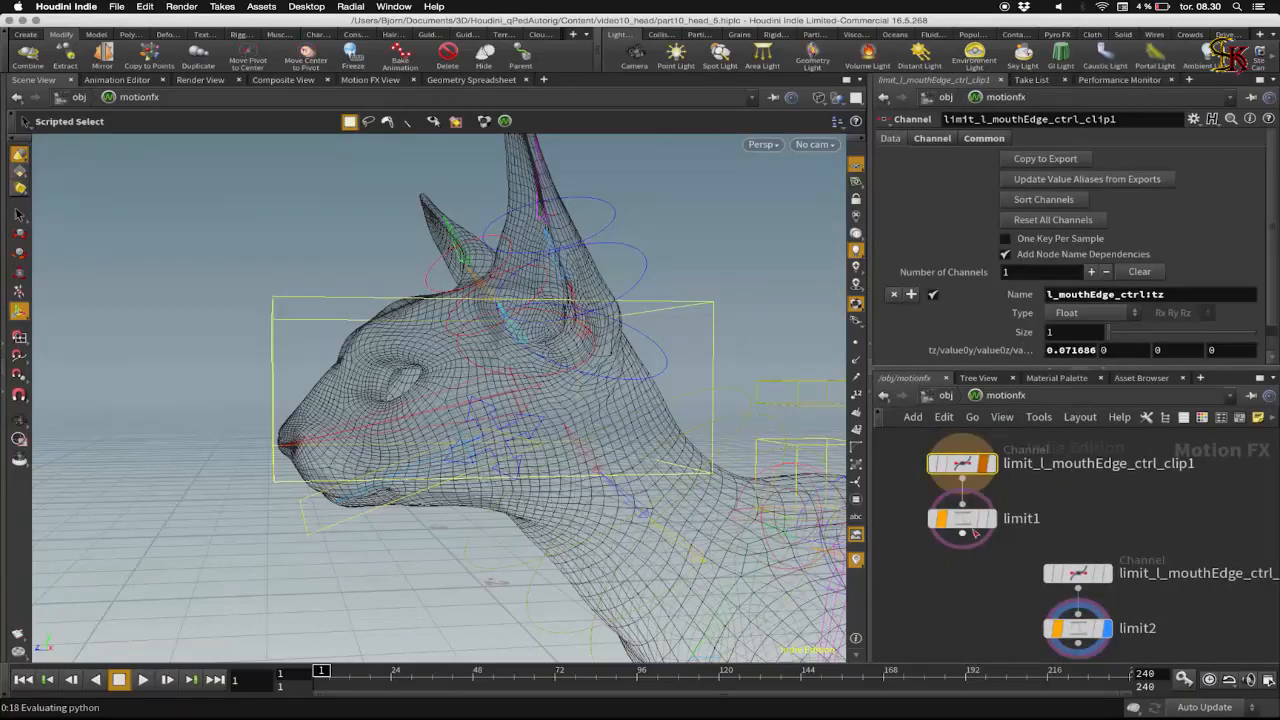
pyautogui.click(962, 518)
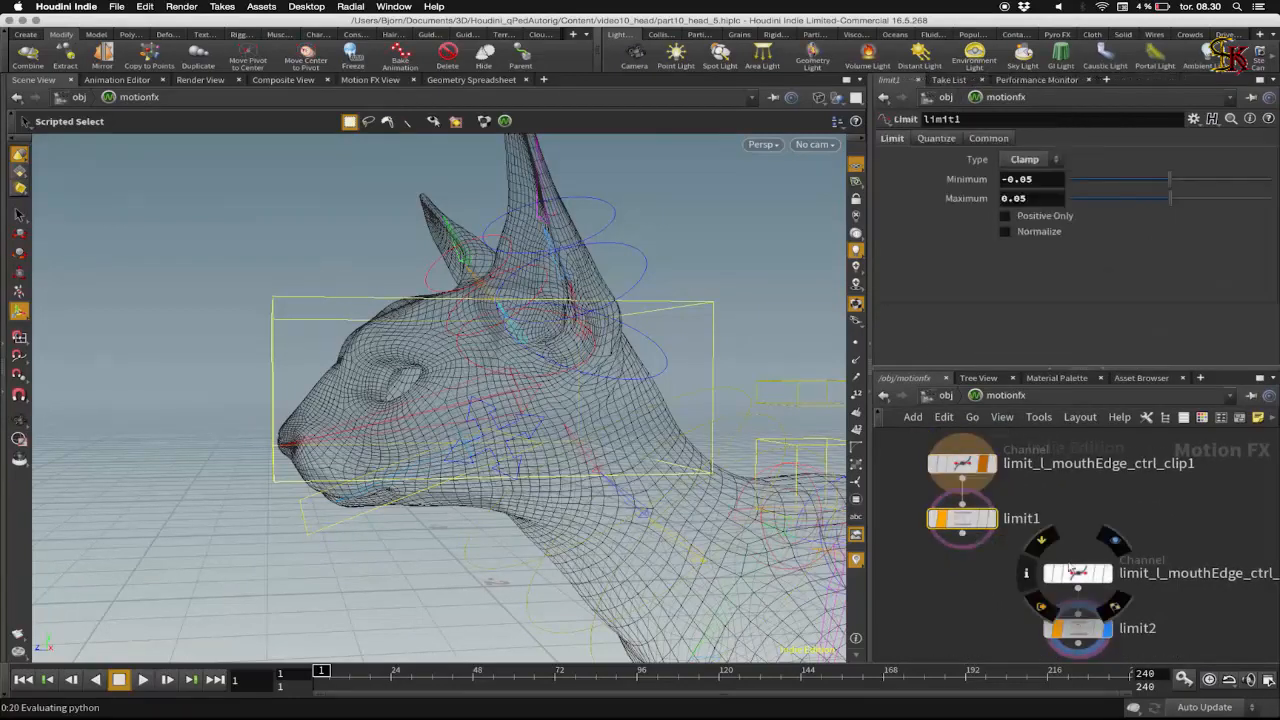
pyautogui.click(1080, 574)
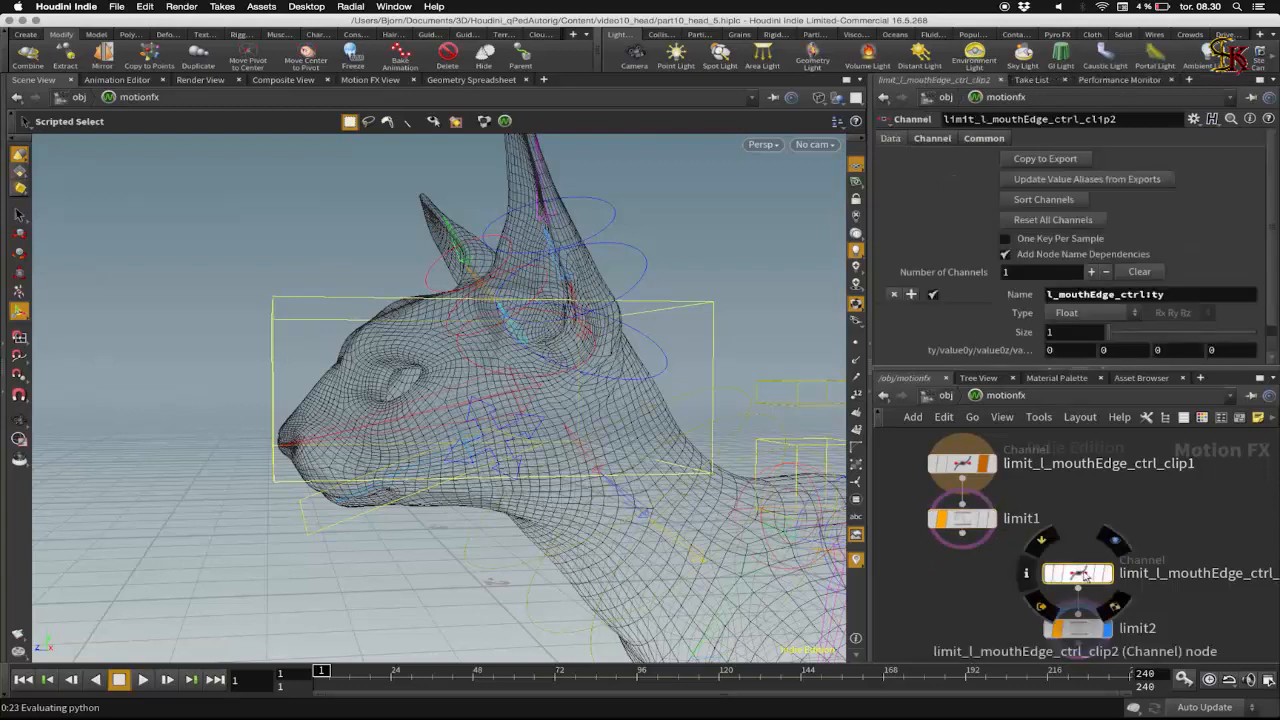
# - Set the tz channel value of limit_l_mouthEdge_ctrl_clip1 to 0, return to the object network and select l_mouthEdge_ctrl
pyautogui.click(966, 464)
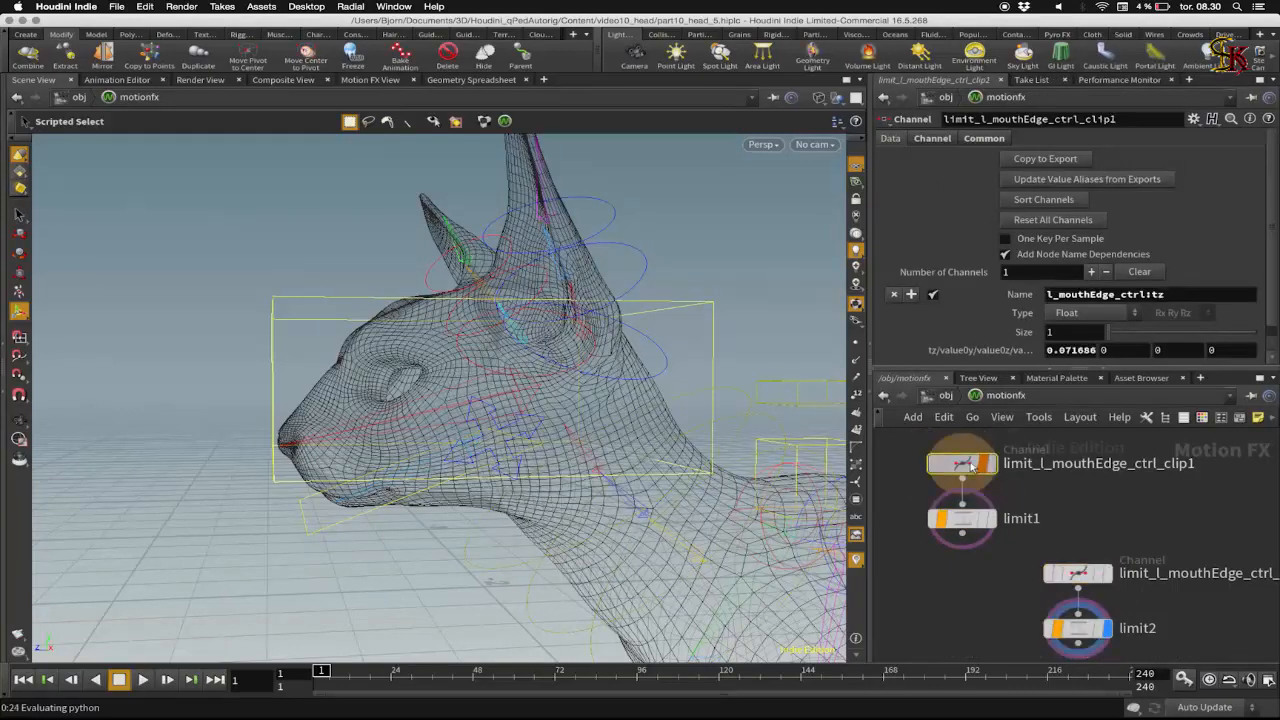
pyautogui.doubleClick(1072, 350)
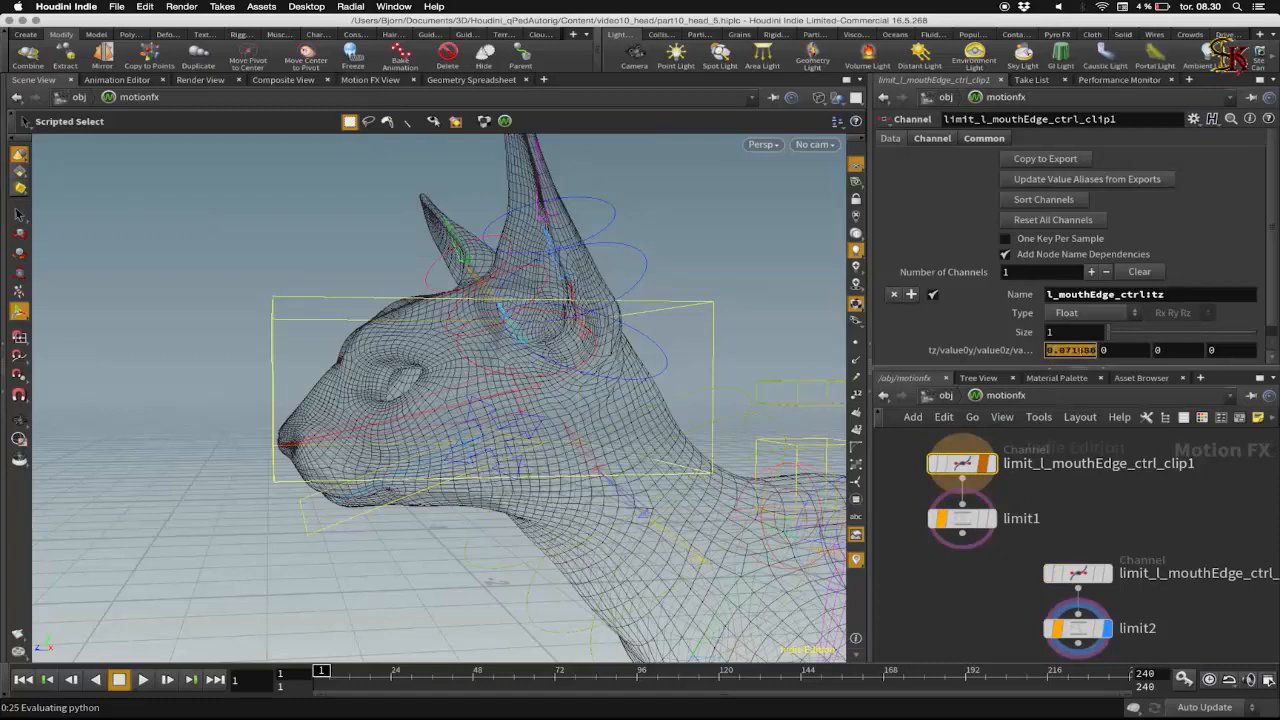
pyautogui.write('0')
pyautogui.press('Return')
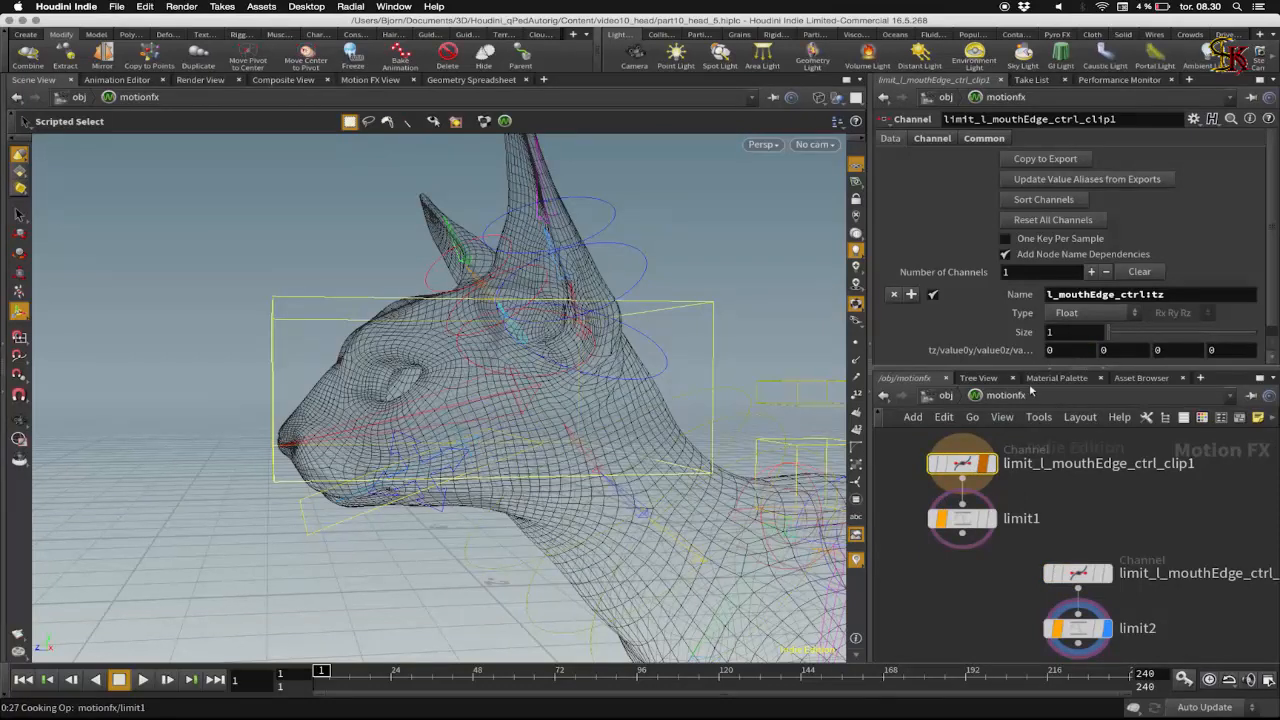
pyautogui.click(944, 396)
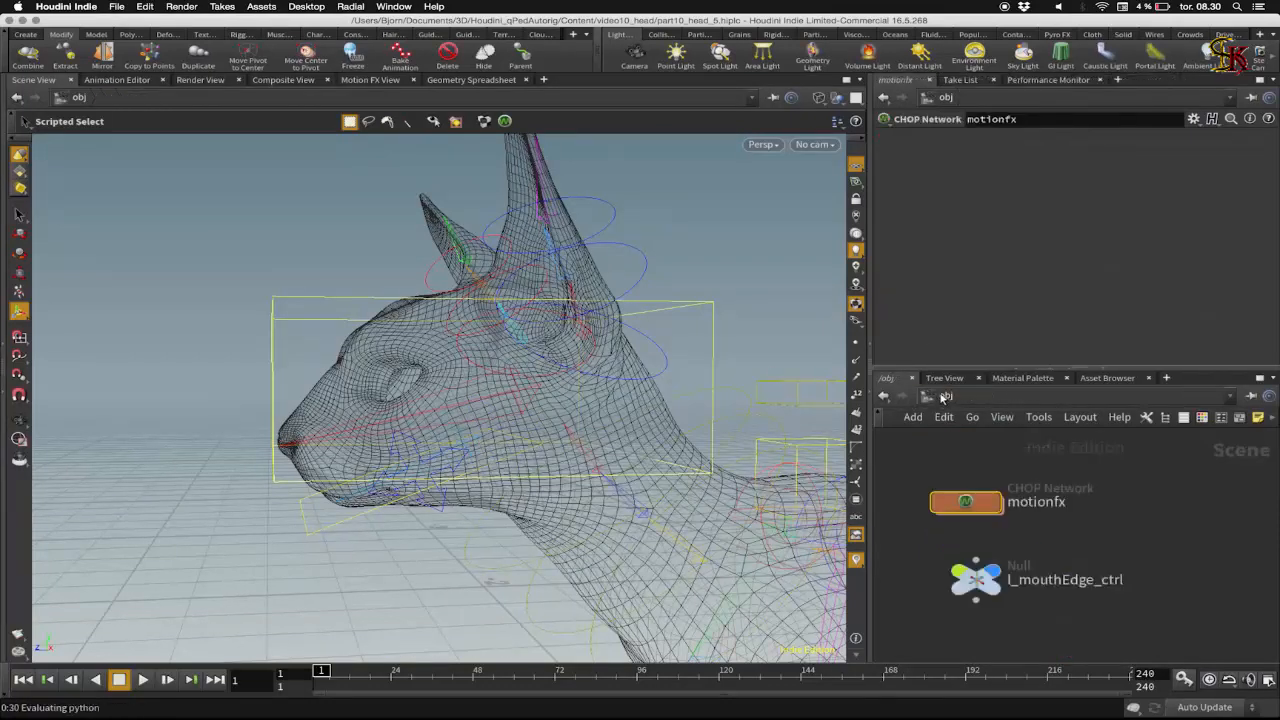
pyautogui.click(975, 580)
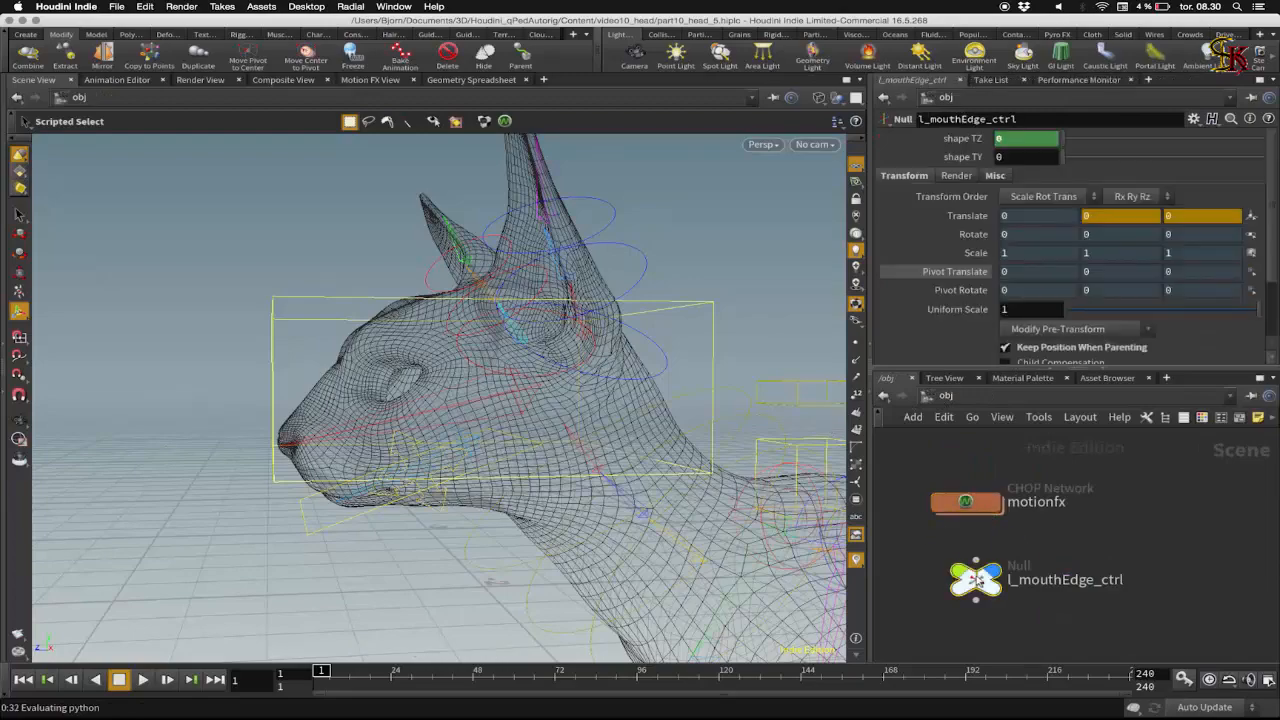